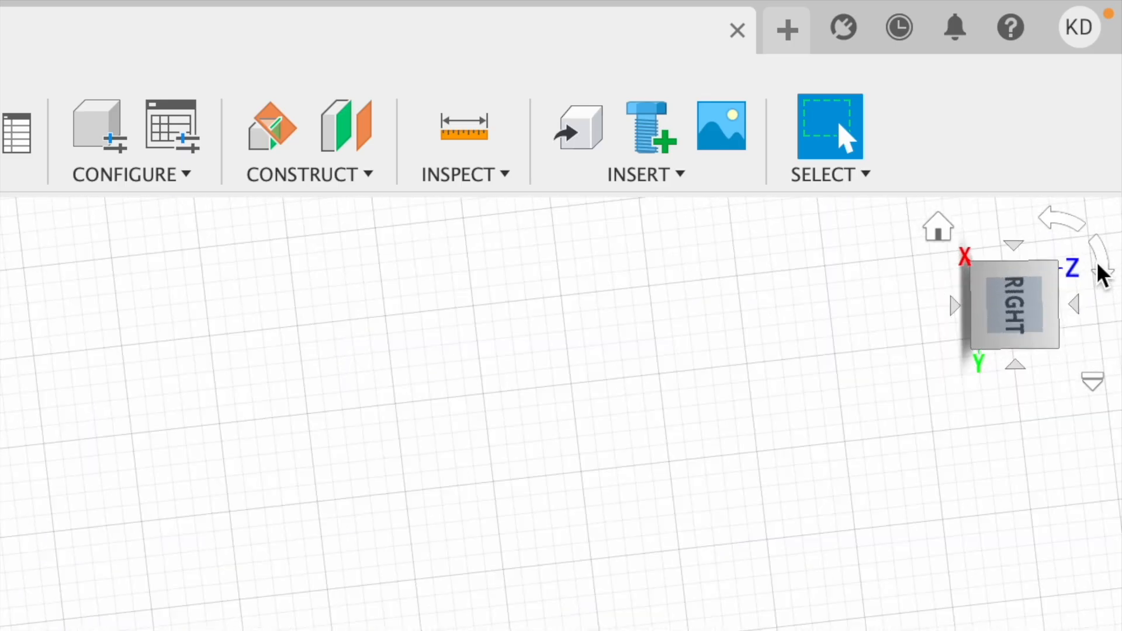
click(1070, 225)
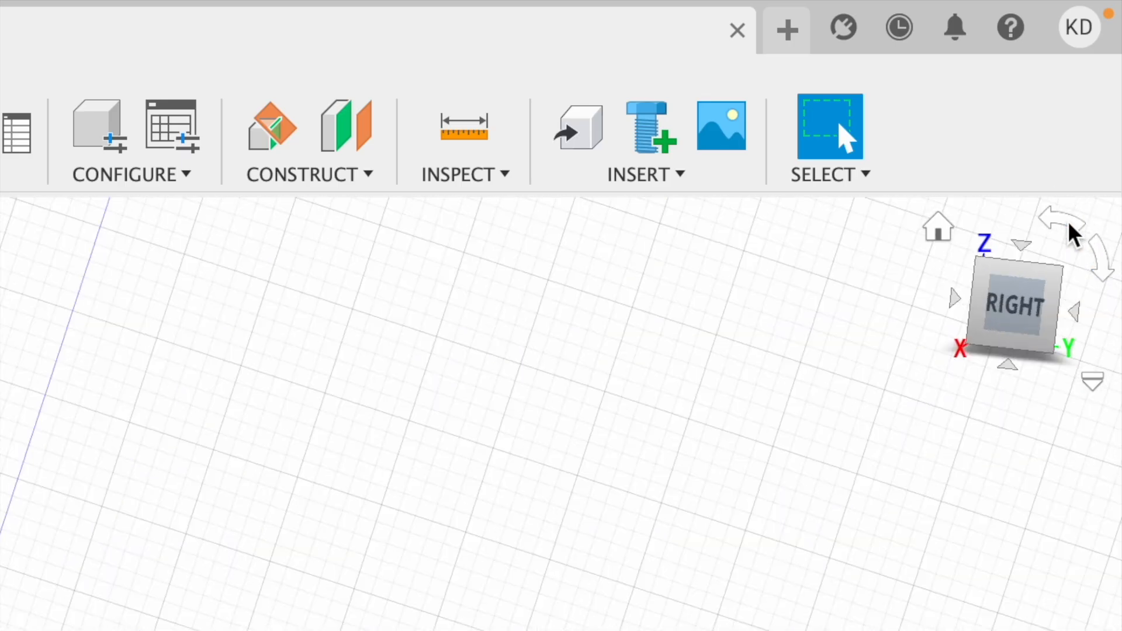
click(1067, 300)
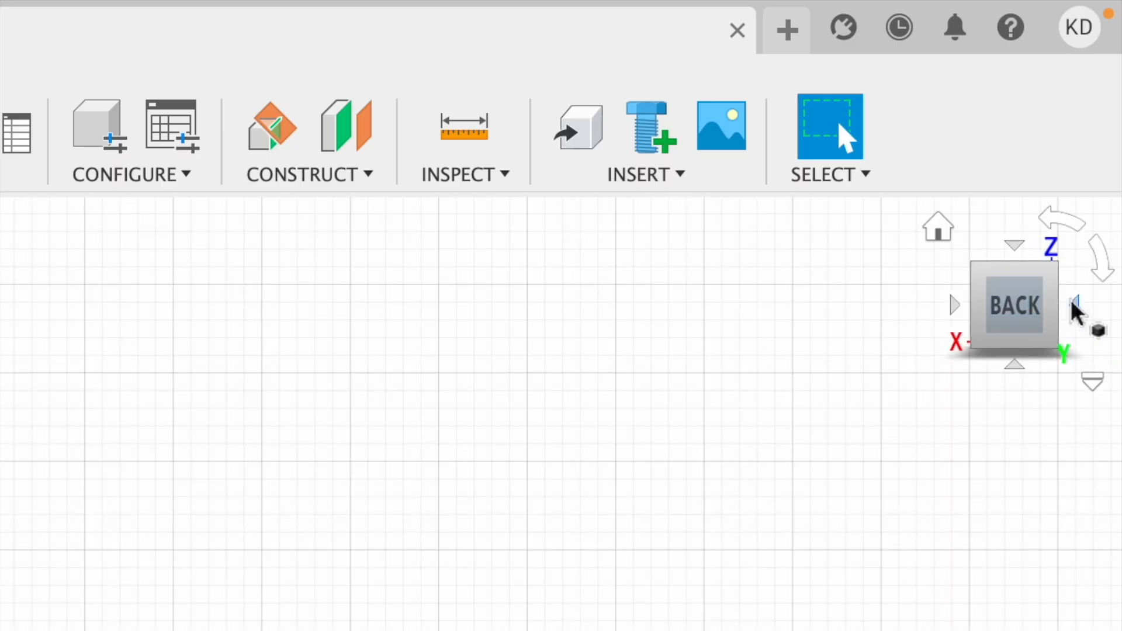
click(945, 242)
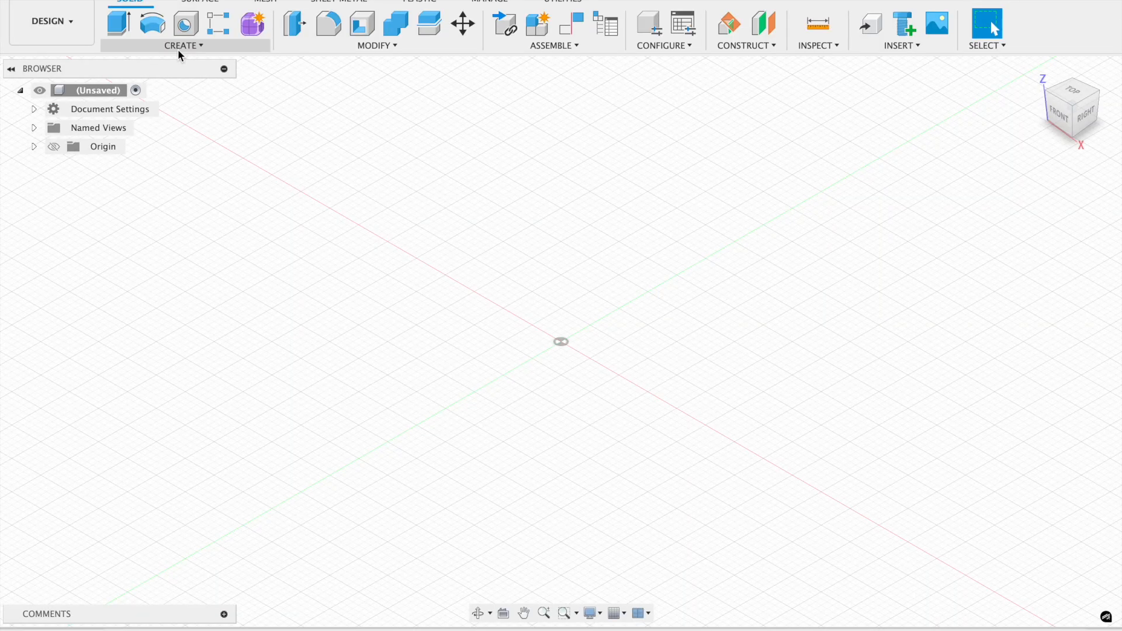
click(178, 47)
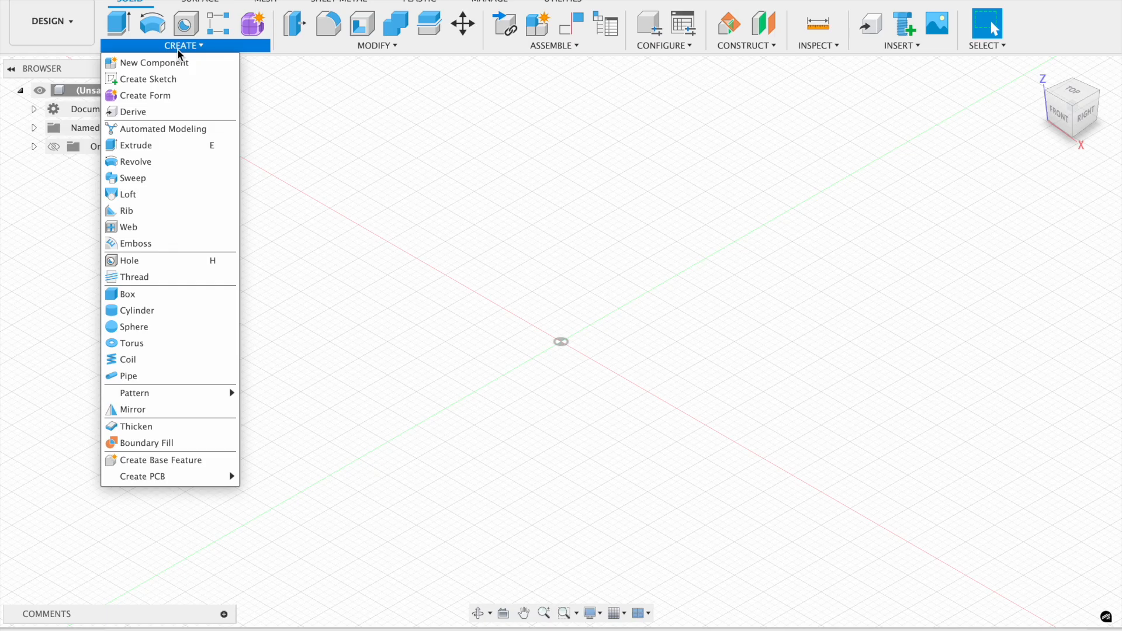
click(177, 47)
click(338, 48)
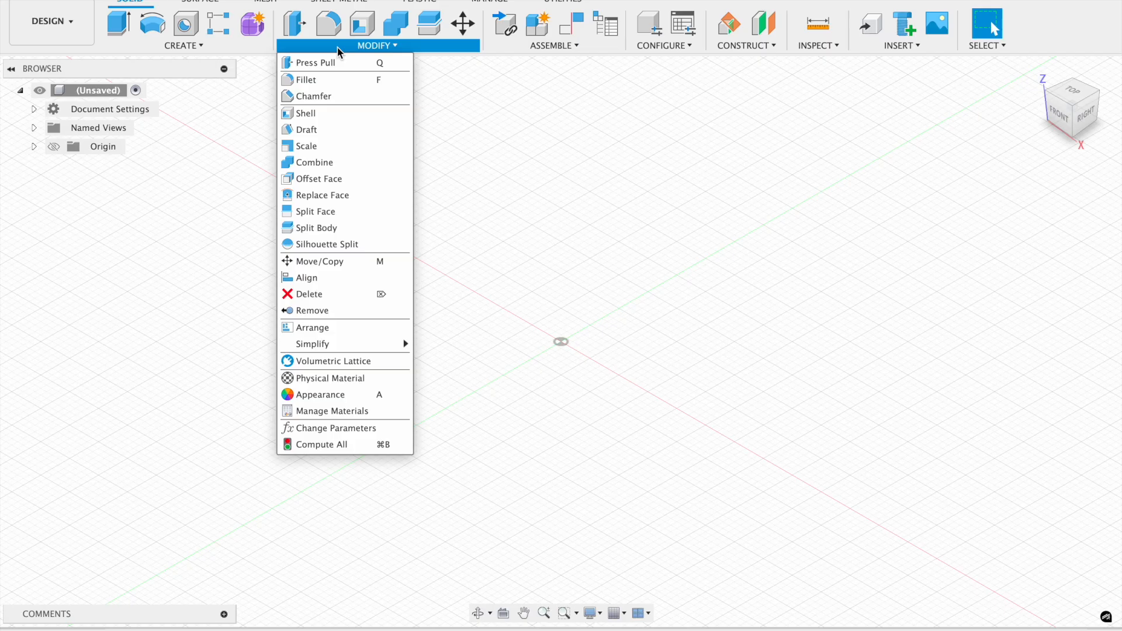
click(184, 45)
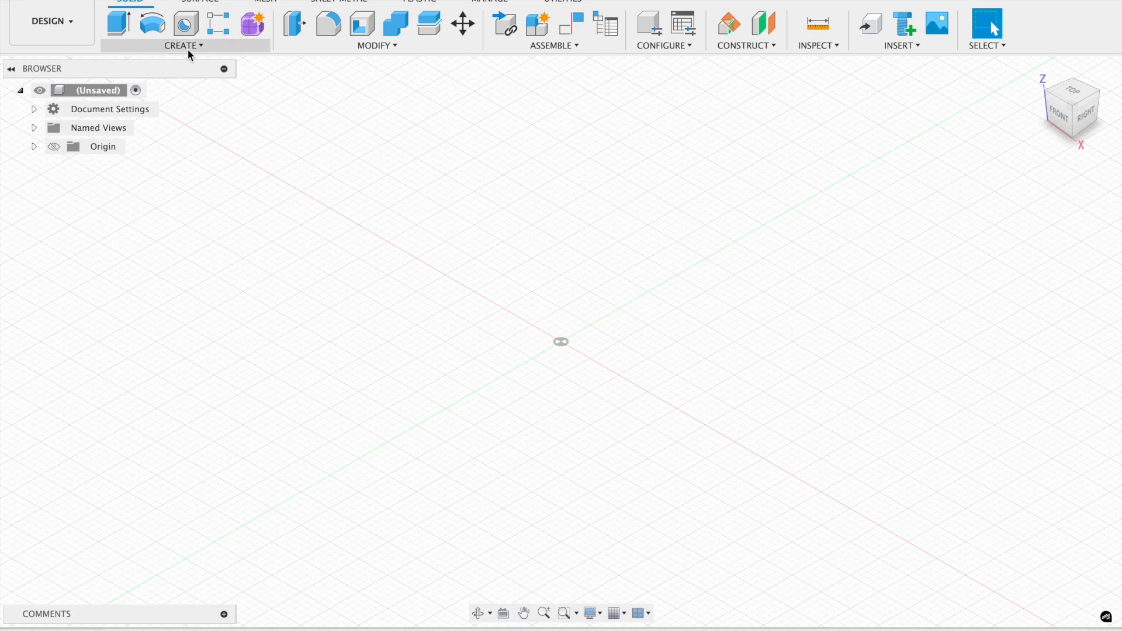
Create a new sketch on the horizontal XY origin plane
click(188, 49)
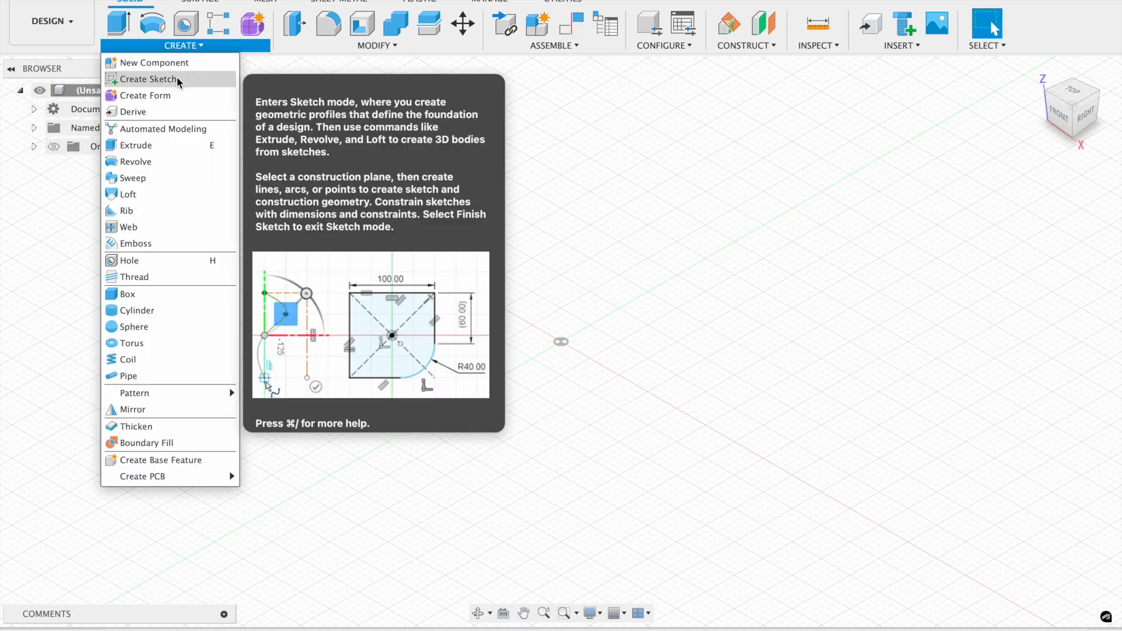
click(176, 77)
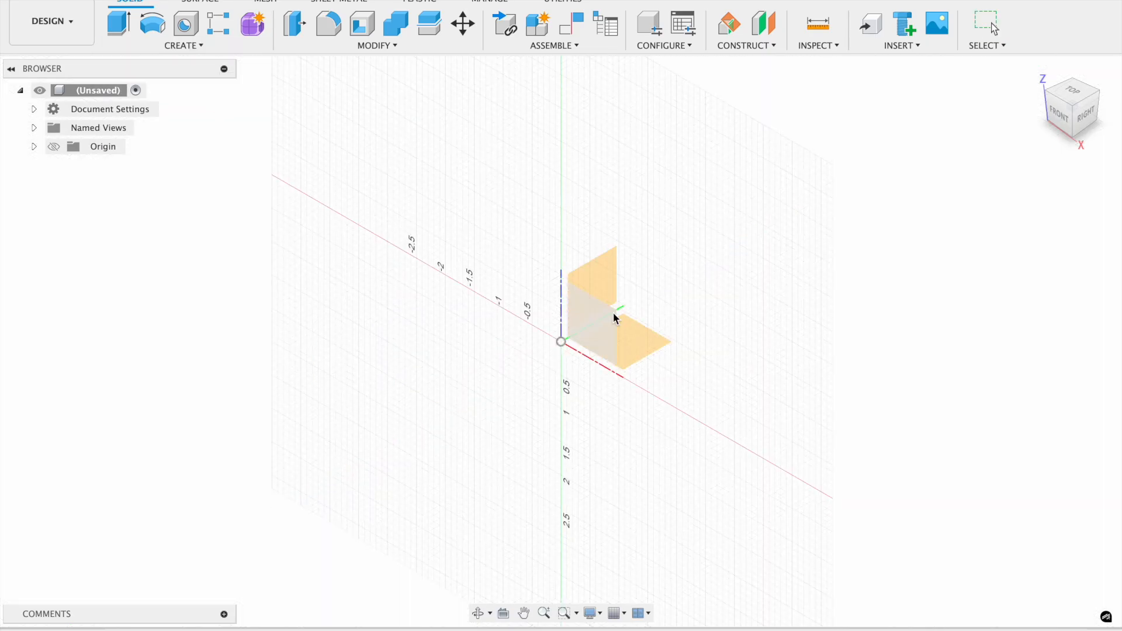
click(652, 343)
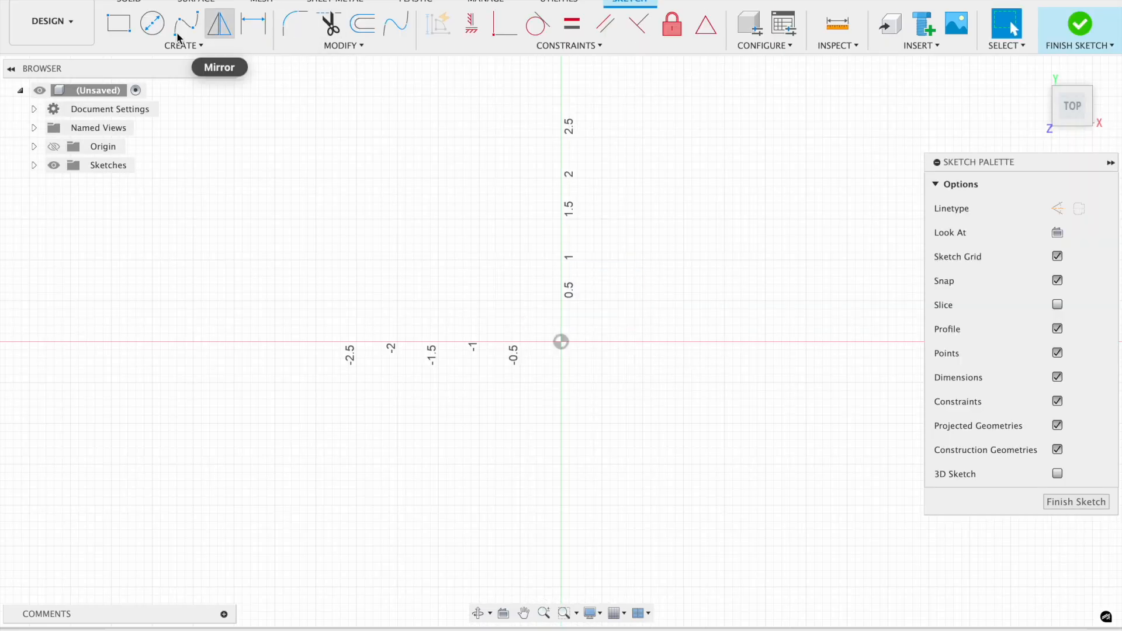
Try a center-diameter circle about 2 in wide at the origin, and undo it
click(152, 23)
click(561, 342)
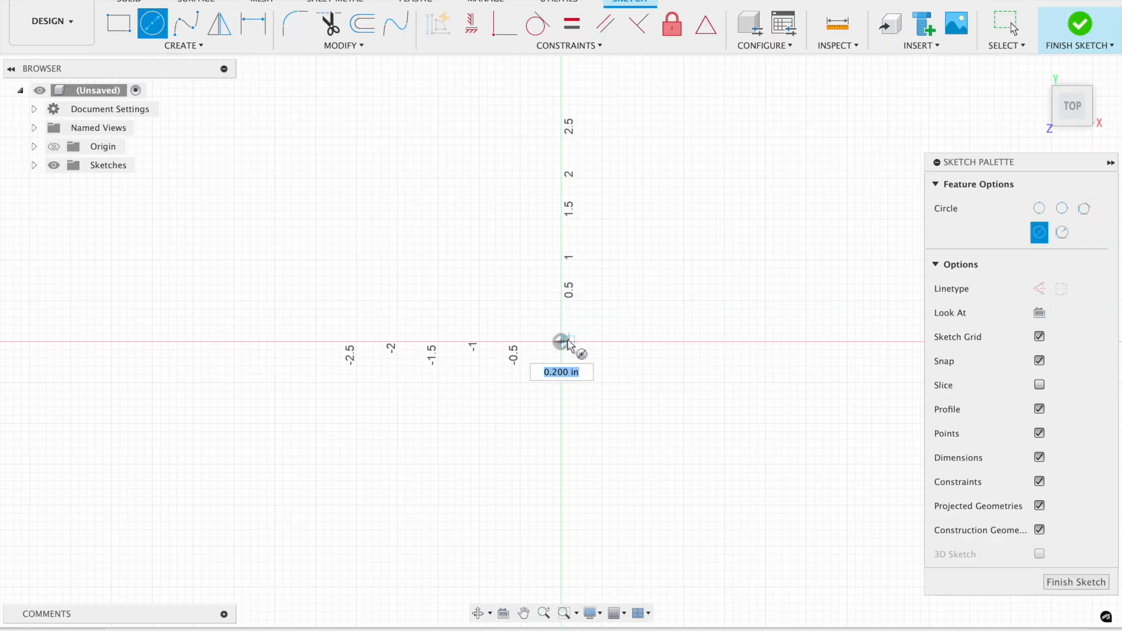
click(643, 344)
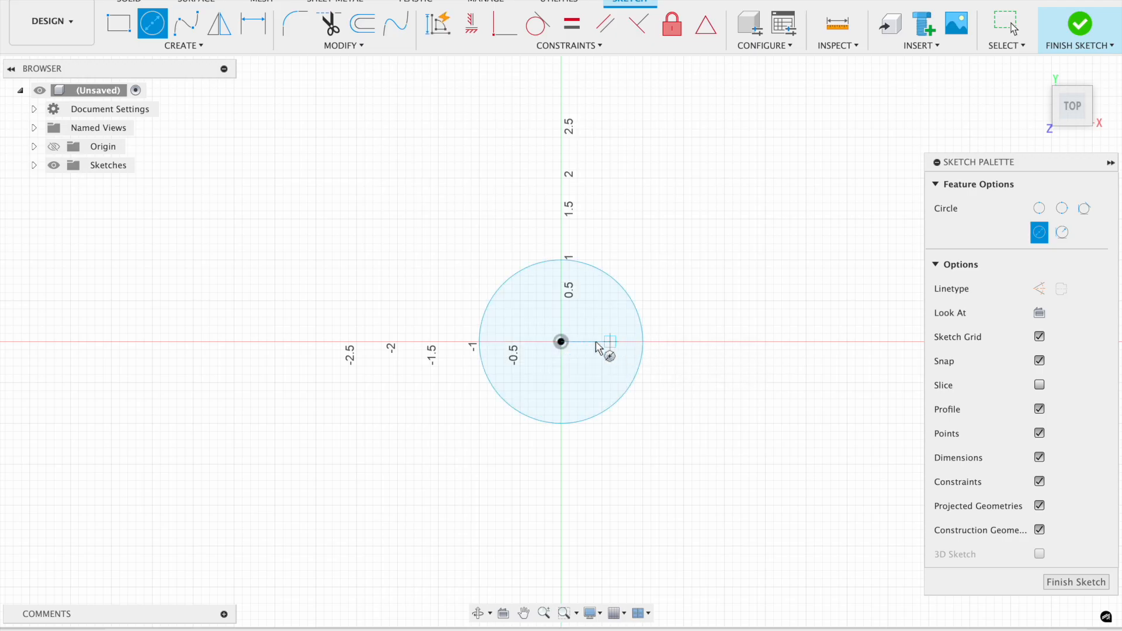
key(Escape)
key(ctrl+z)
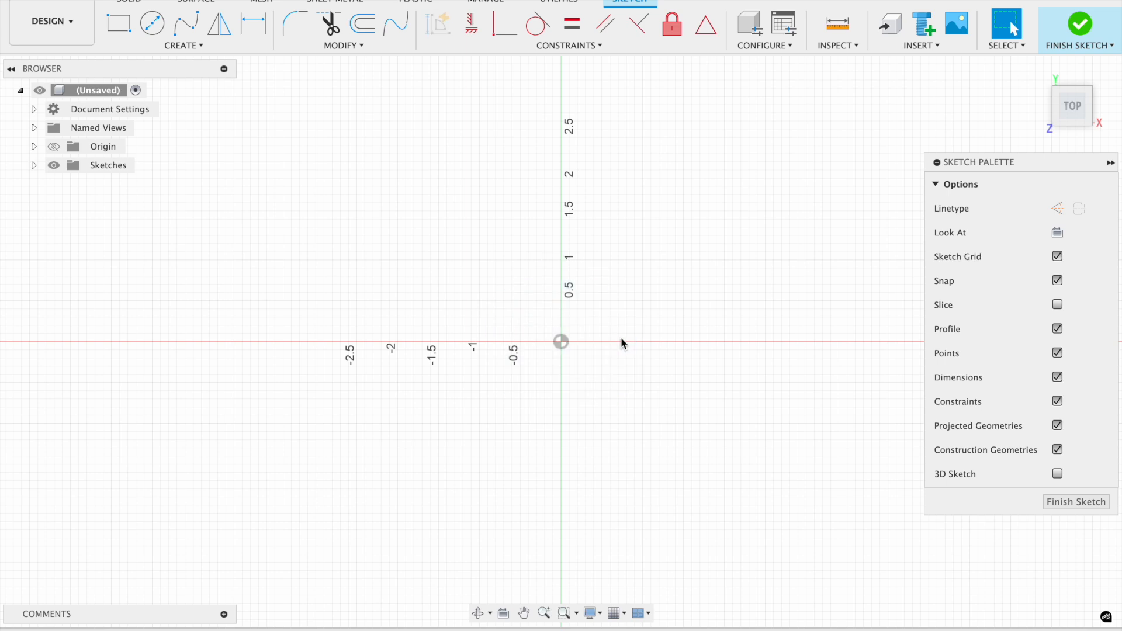
Sketch a center-diameter circle of 2 in at the origin and finish the sketch
click(162, 26)
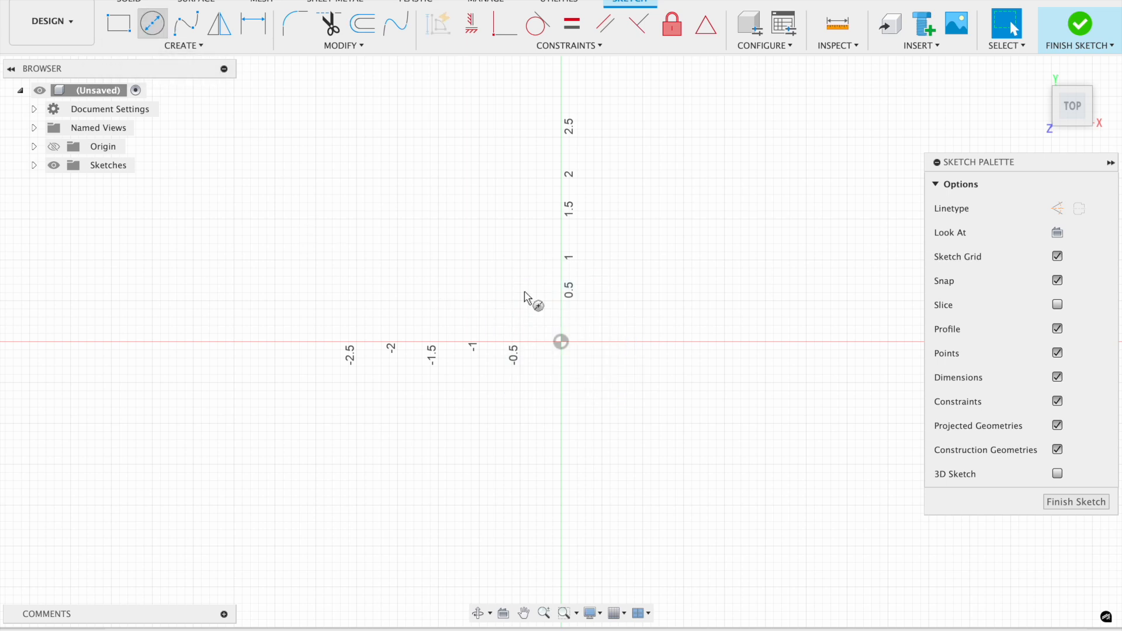
click(561, 342)
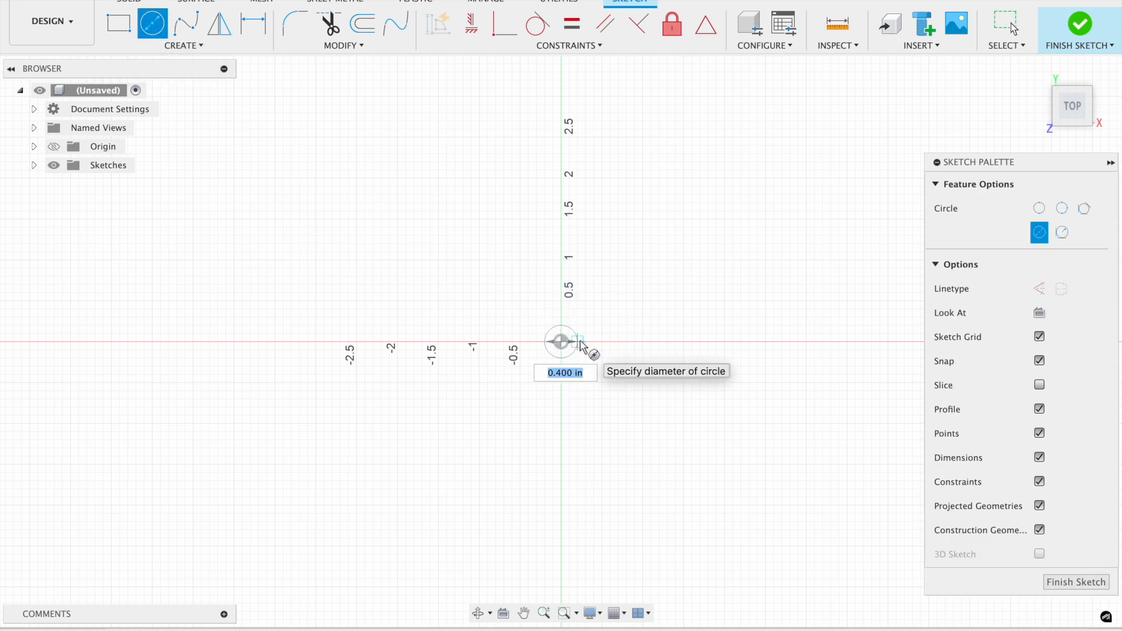
text(2)
key(Return)
key(Escape)
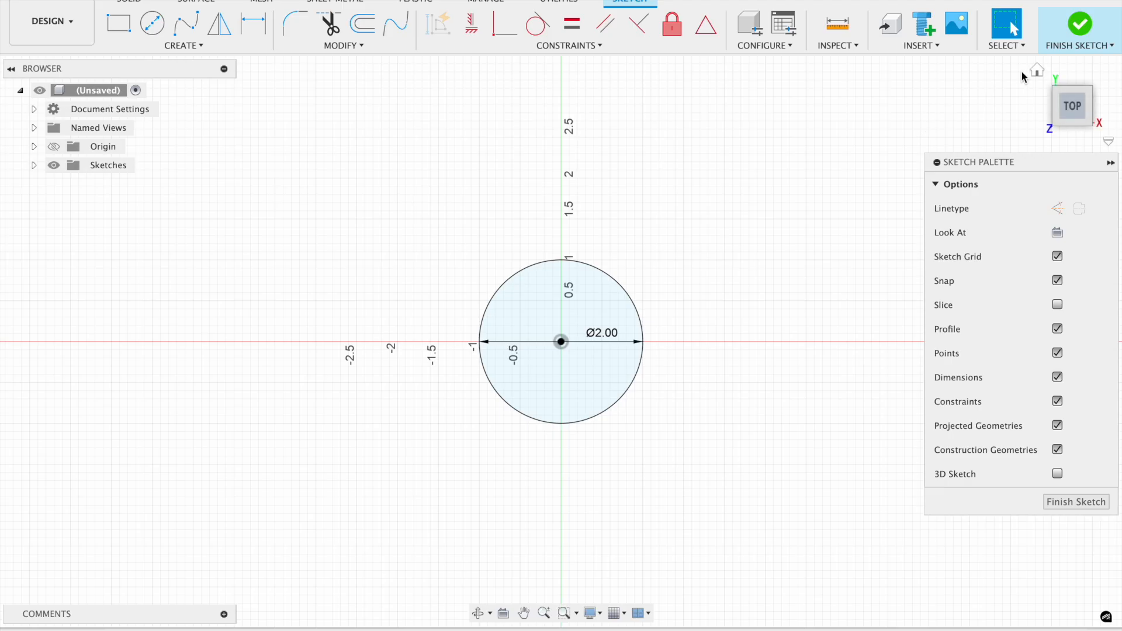
click(1073, 35)
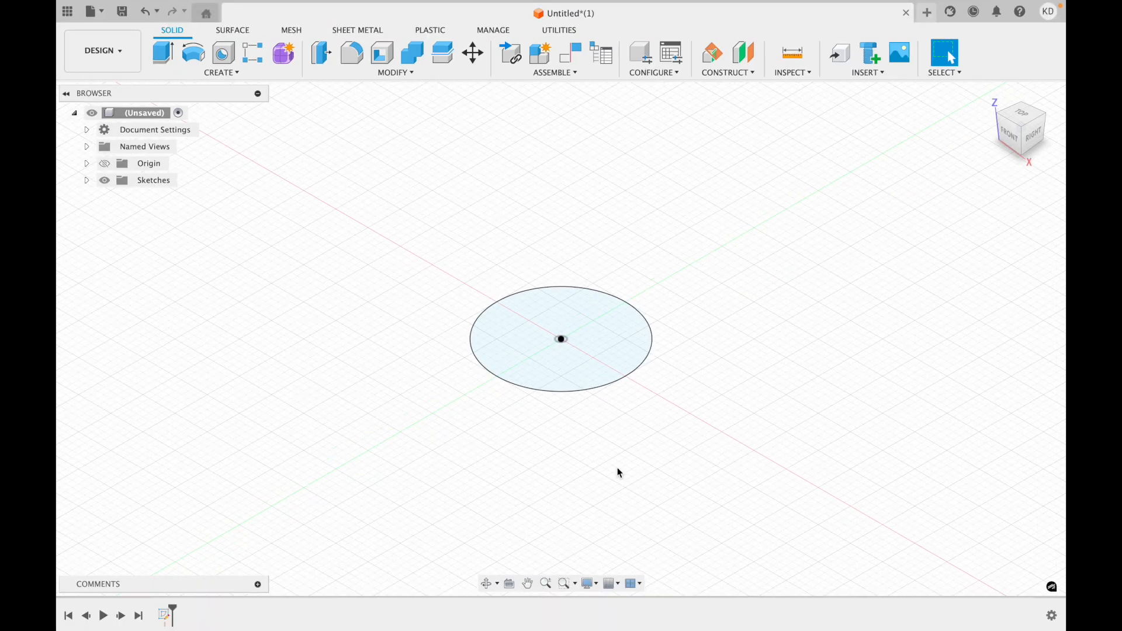
Create a construction plane offset 0.60 in above the circle profile and start a new sketch on that plane
scroll(619, 473, down, 2)
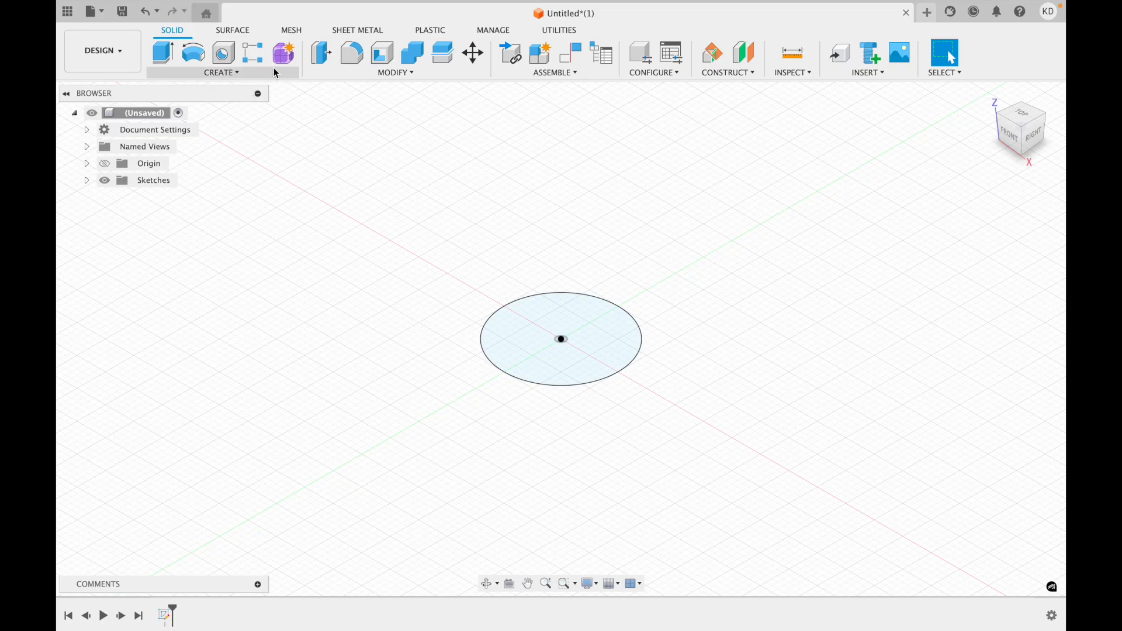
click(739, 60)
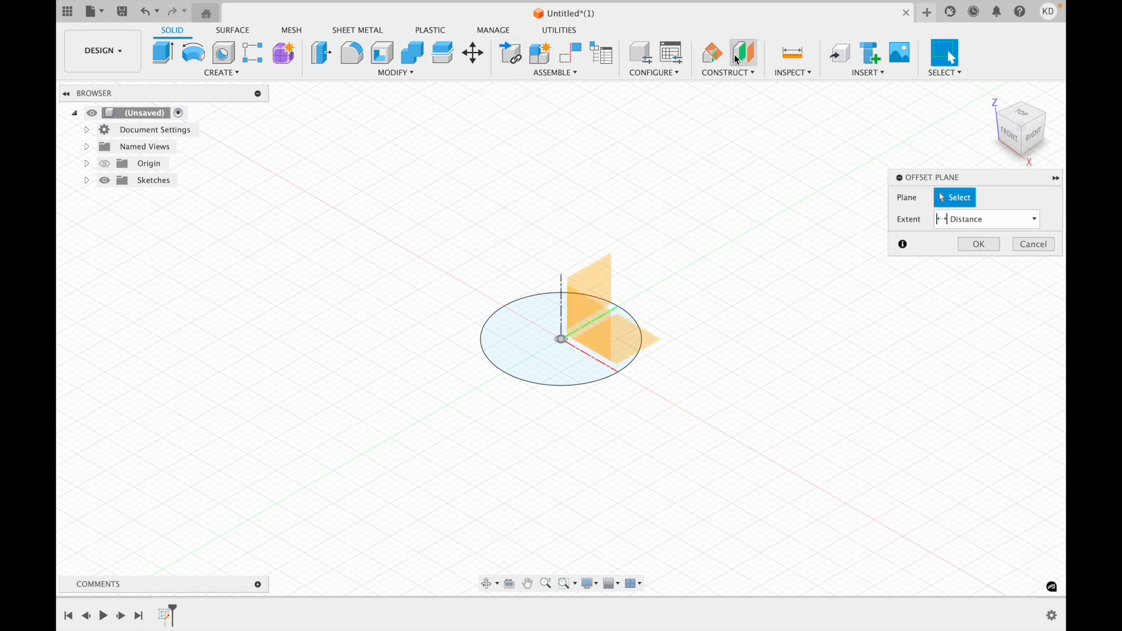
click(544, 366)
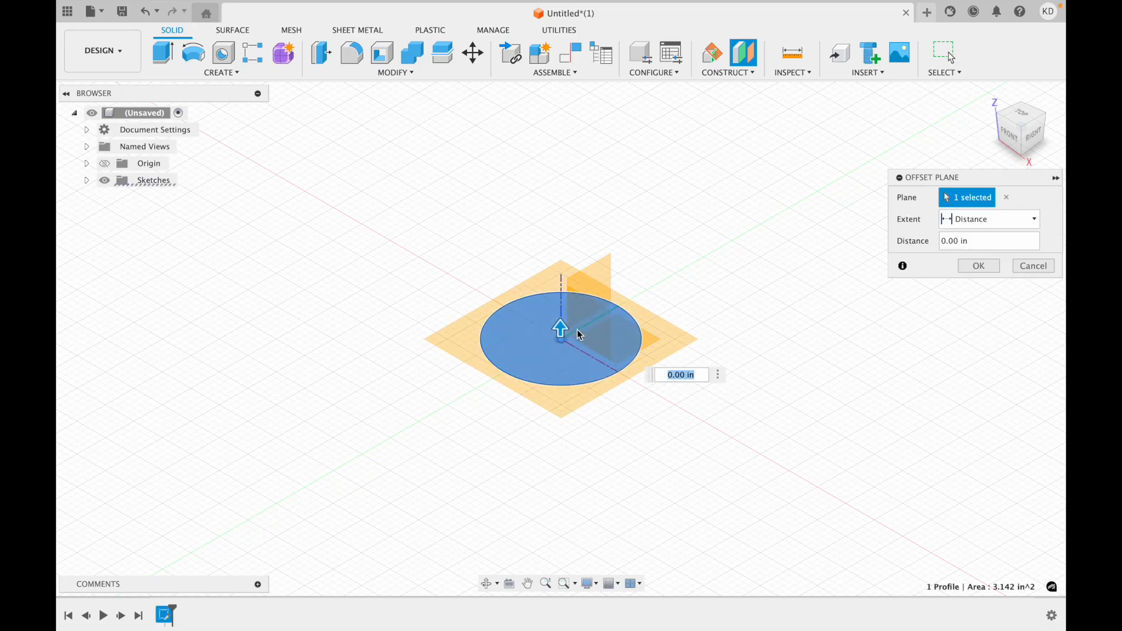
drag(563, 326, 567, 290)
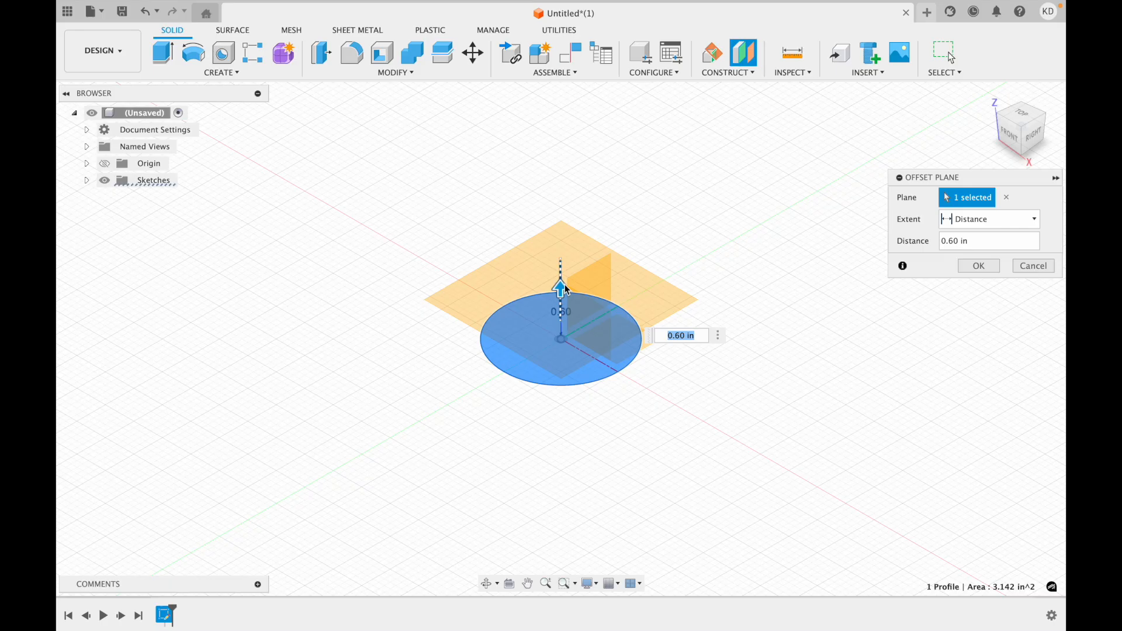
key(Return)
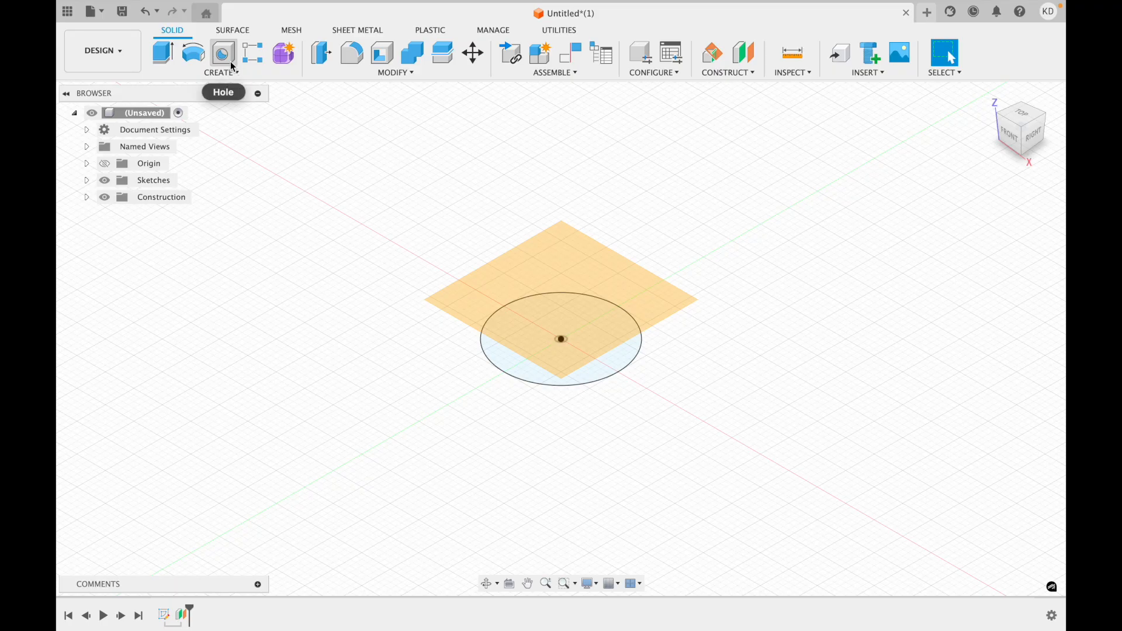
right_click(505, 275)
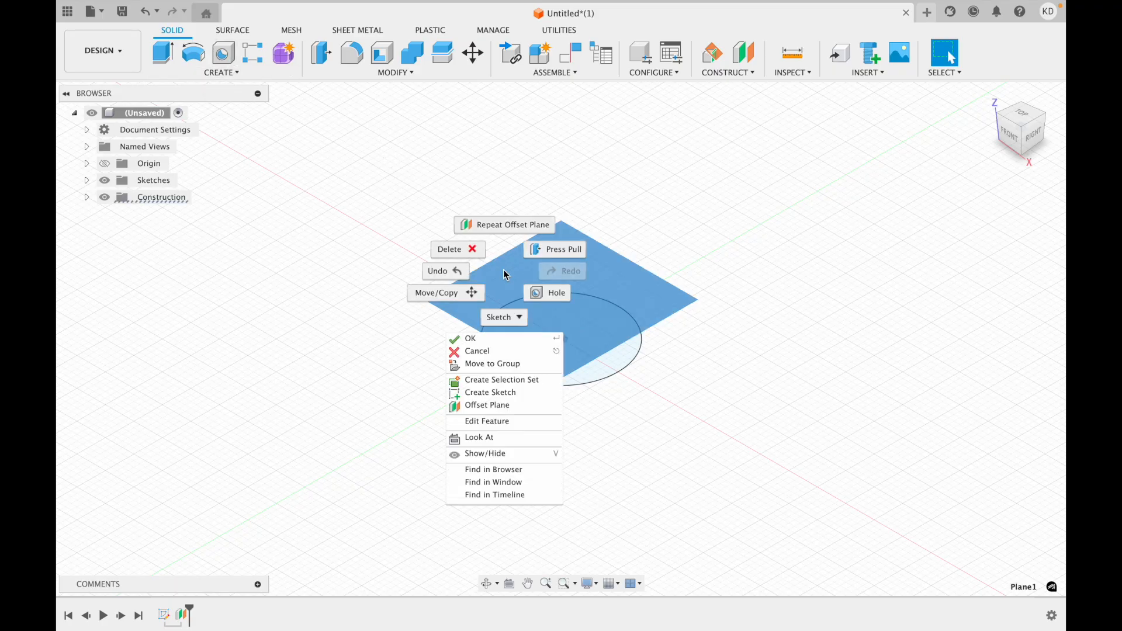
click(505, 394)
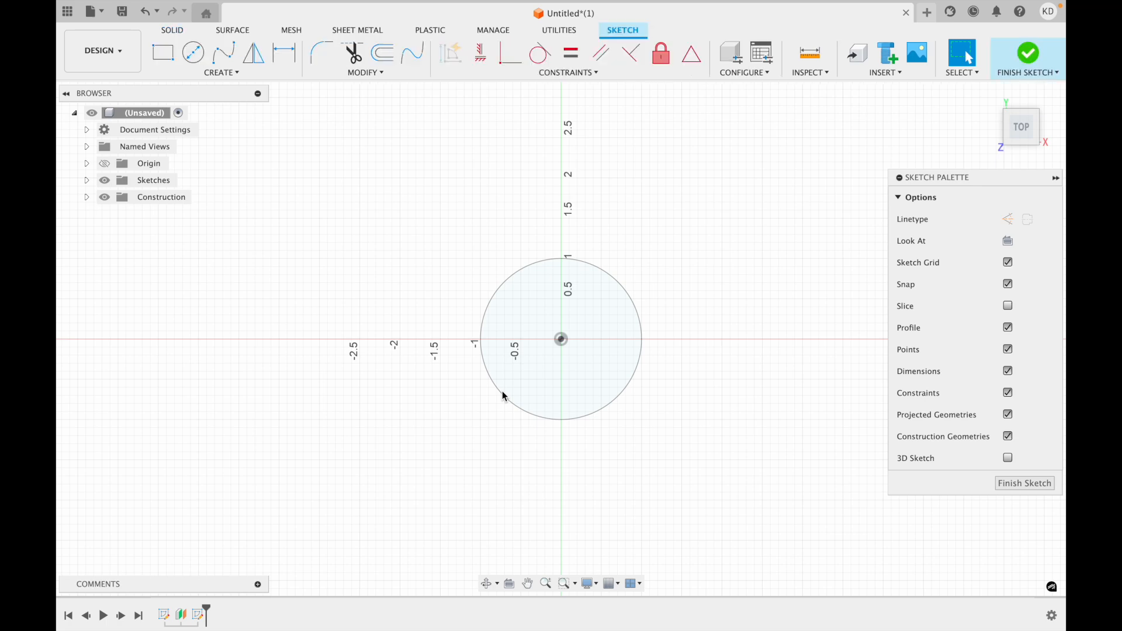
Try an inscribed six-sided polygon with a 1 in radius centred on the origin, and undo it
key(c)
click(243, 73)
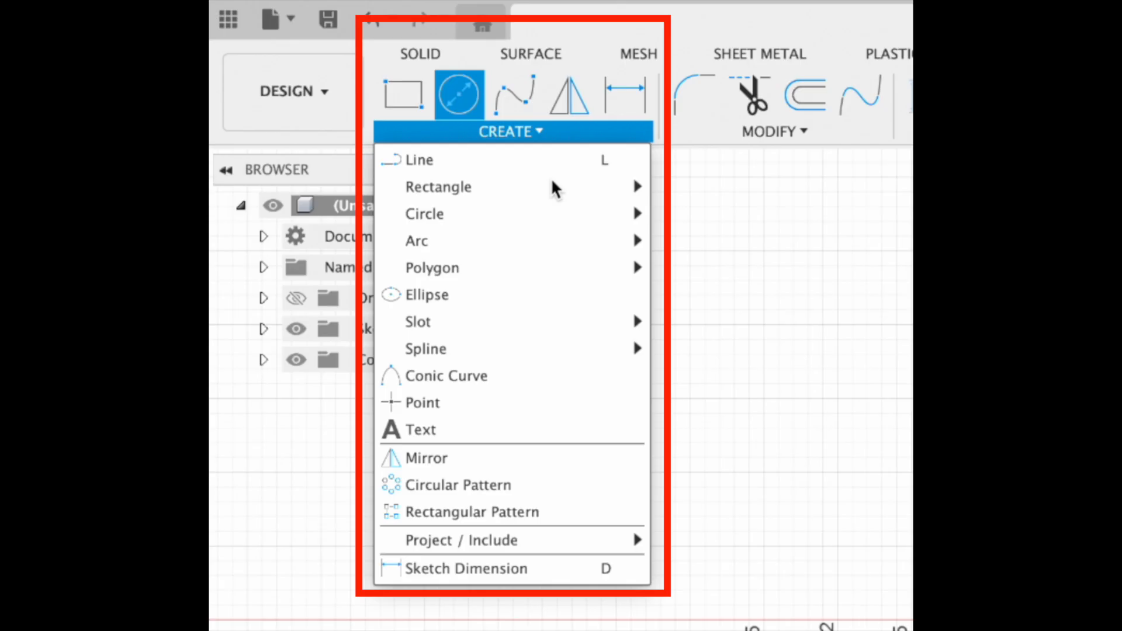
mouse_move(551, 184)
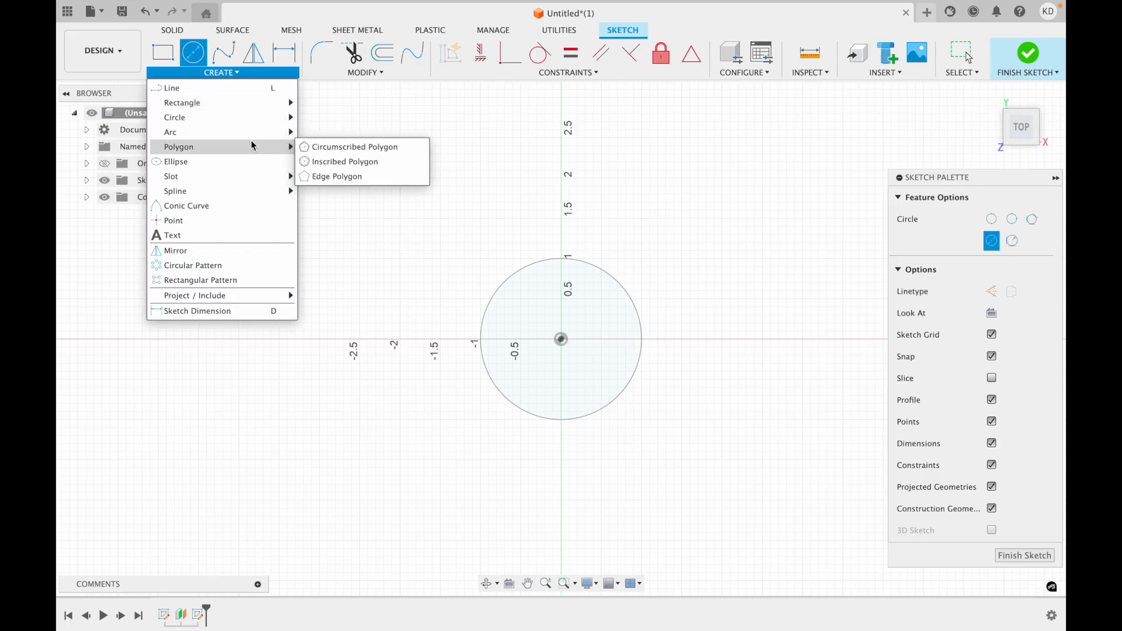
mouse_move(291, 147)
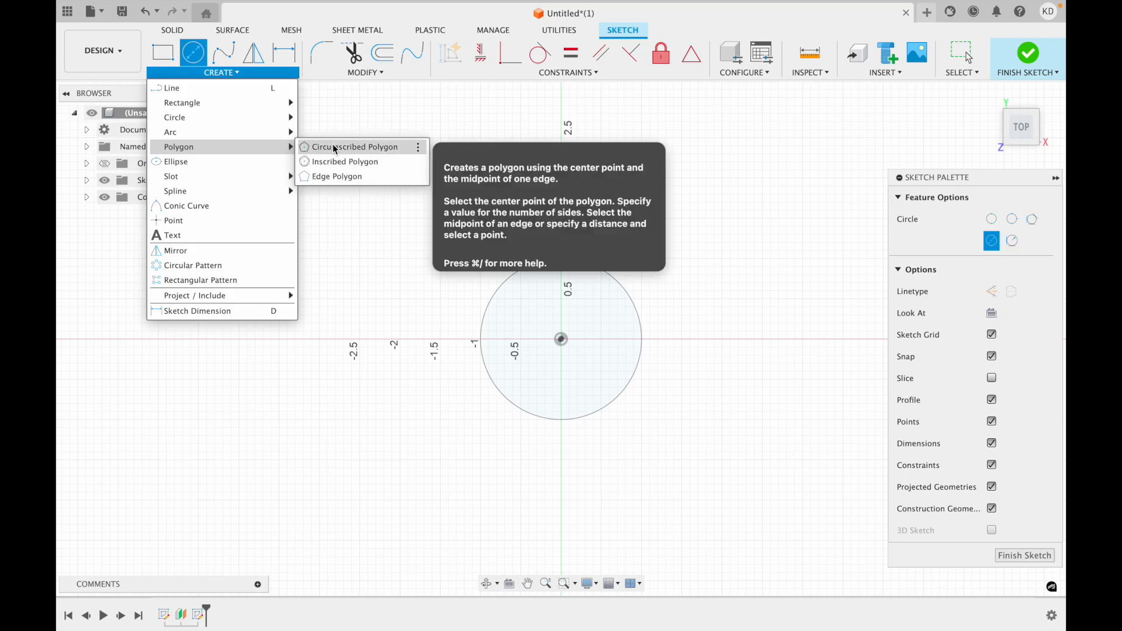
click(338, 162)
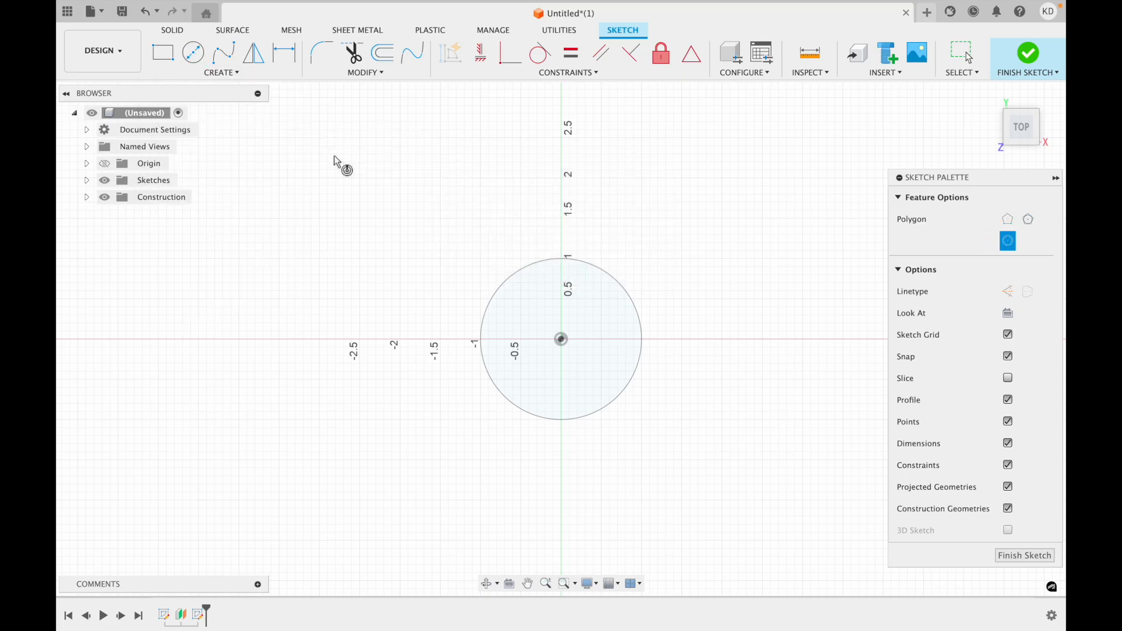
click(561, 339)
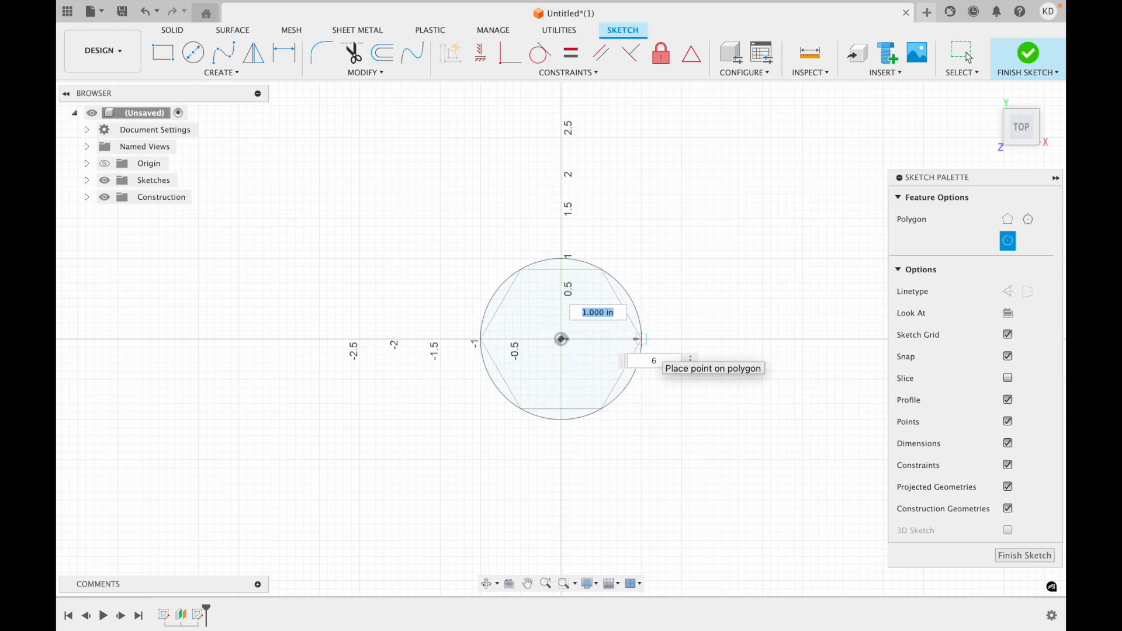
click(641, 340)
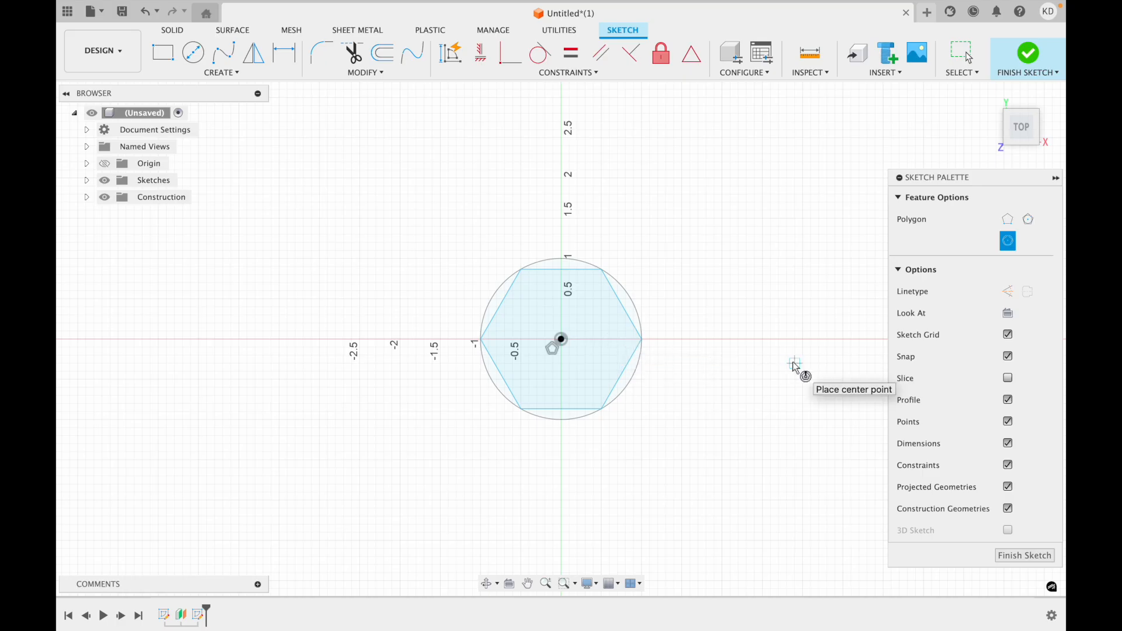
key(Escape)
key(super+z)
Sketch a circumscribed polygon with 8 sides centred on the origin, sized to lie just inside the 2 in circle's outline
click(213, 72)
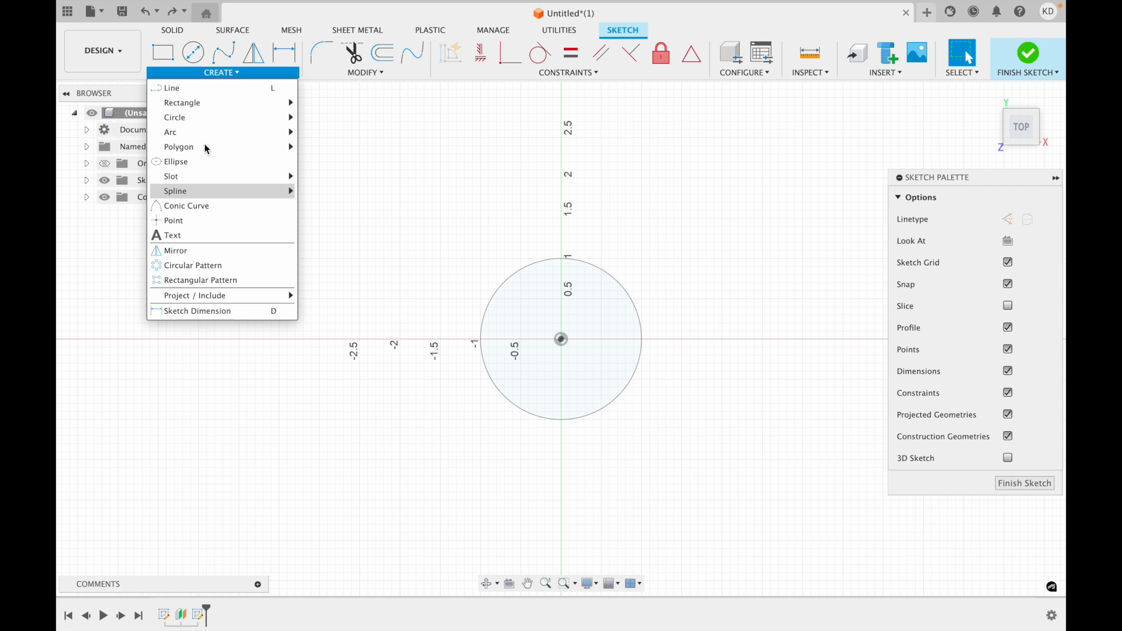
mouse_move(204, 148)
click(313, 147)
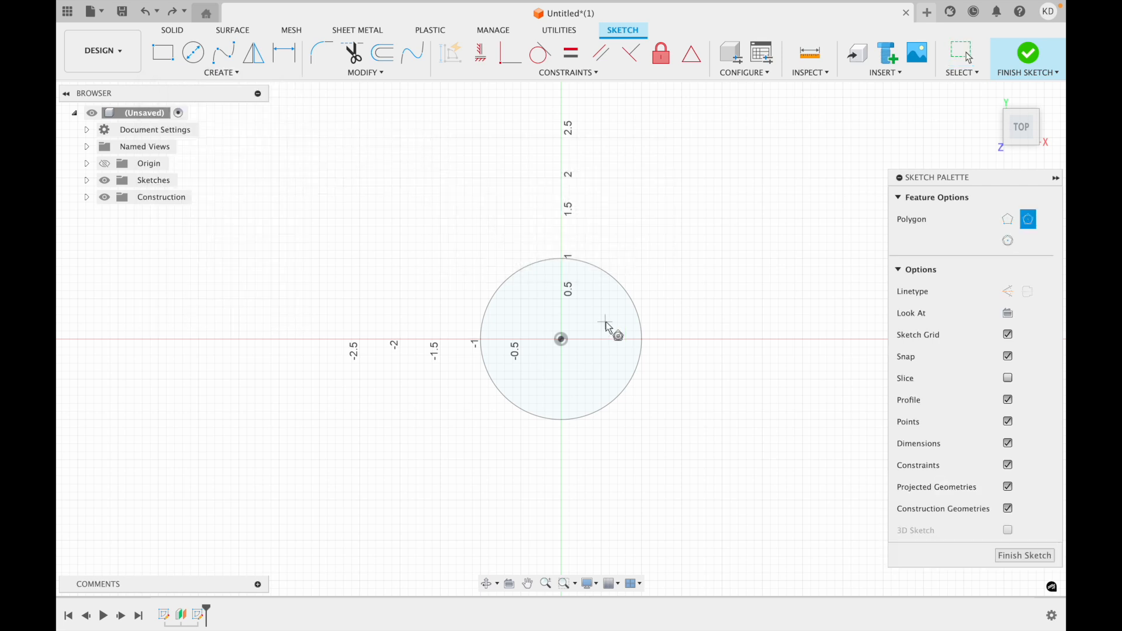
click(561, 339)
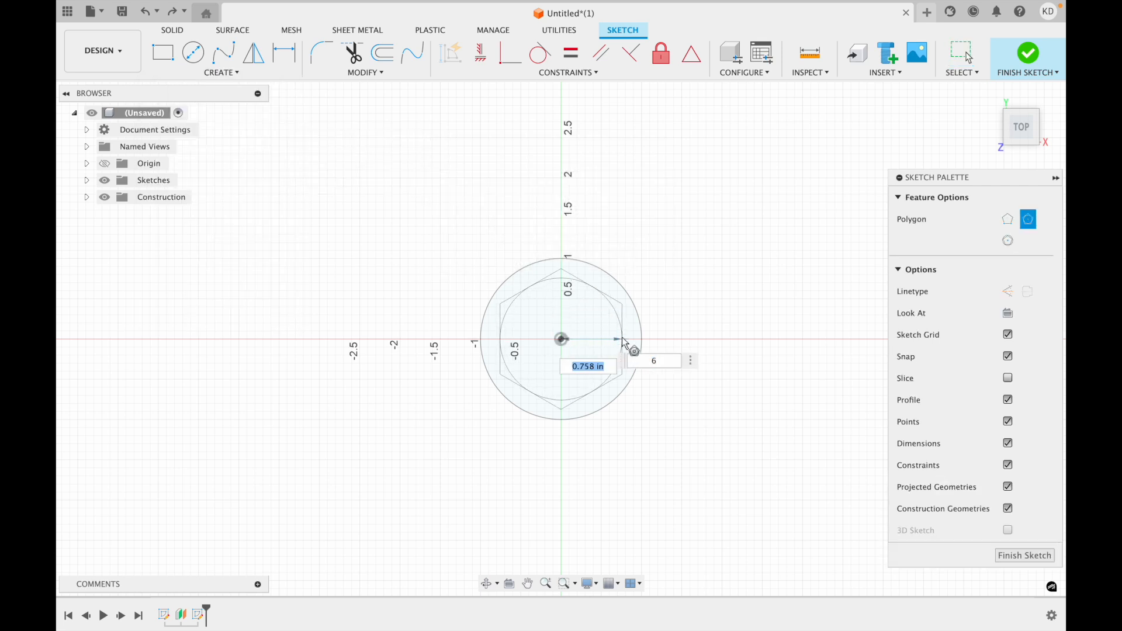
click(650, 359)
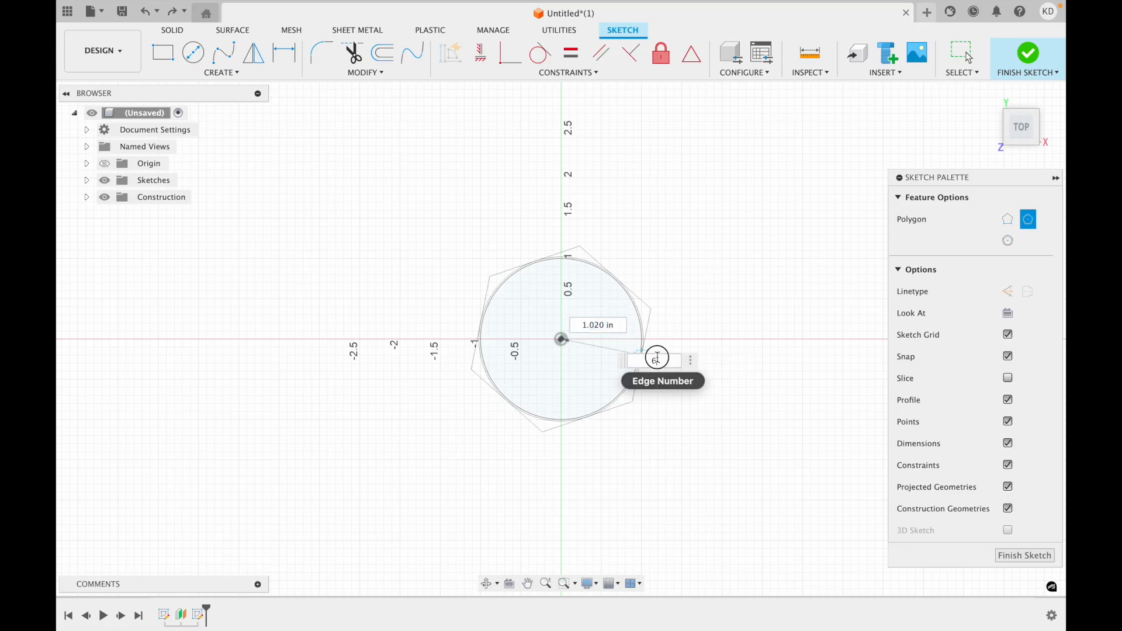
key(BackSpace)
text(8)
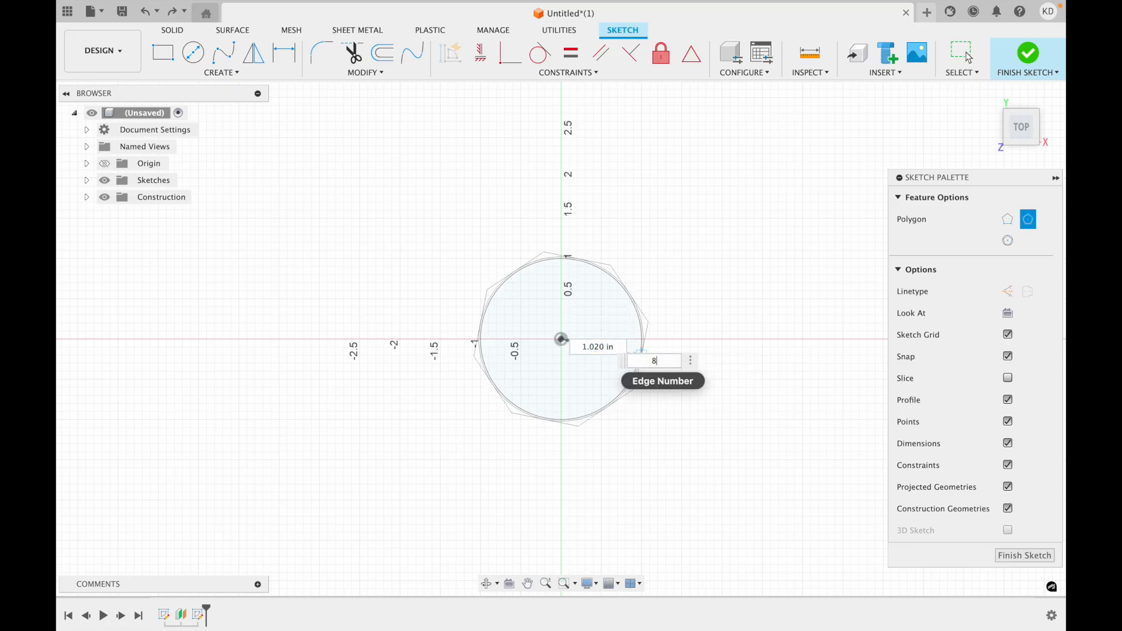
click(638, 352)
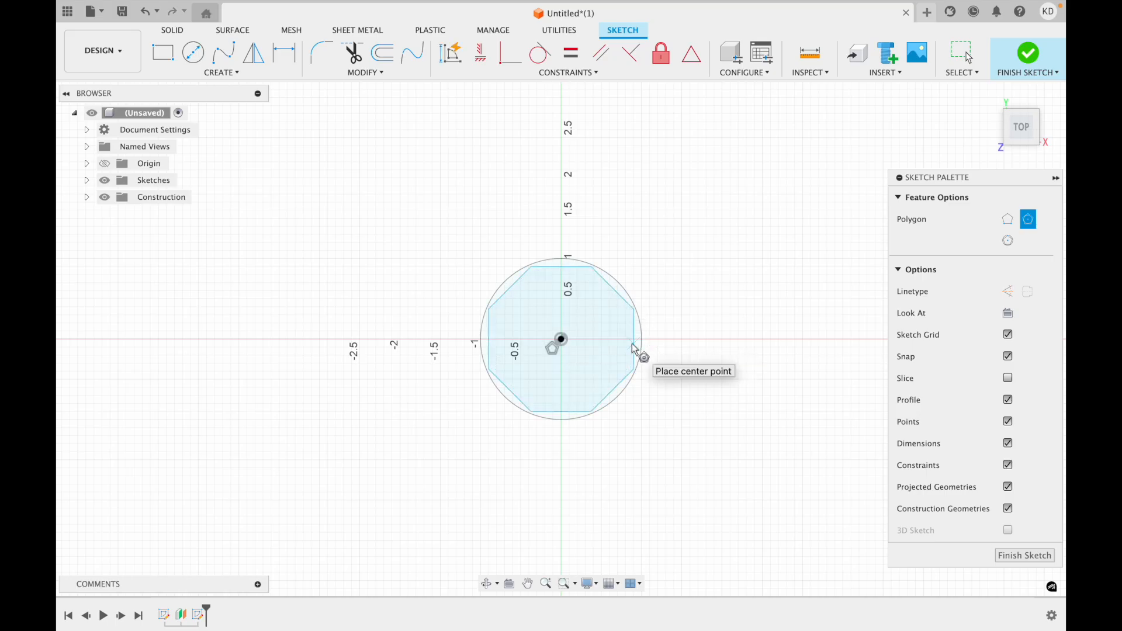
Undo the octagon, sketch an inscribed six-sided polygon centred on the origin reaching out to the 2 in circle, and finish the sketch
key(Escape)
key(ctrl+z)
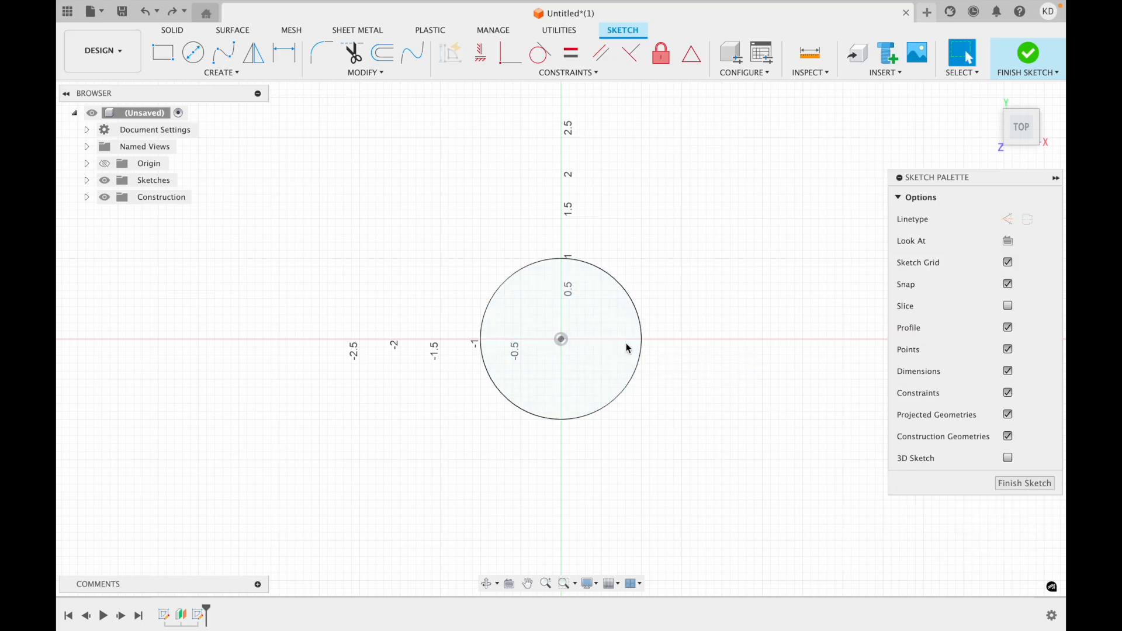
click(215, 75)
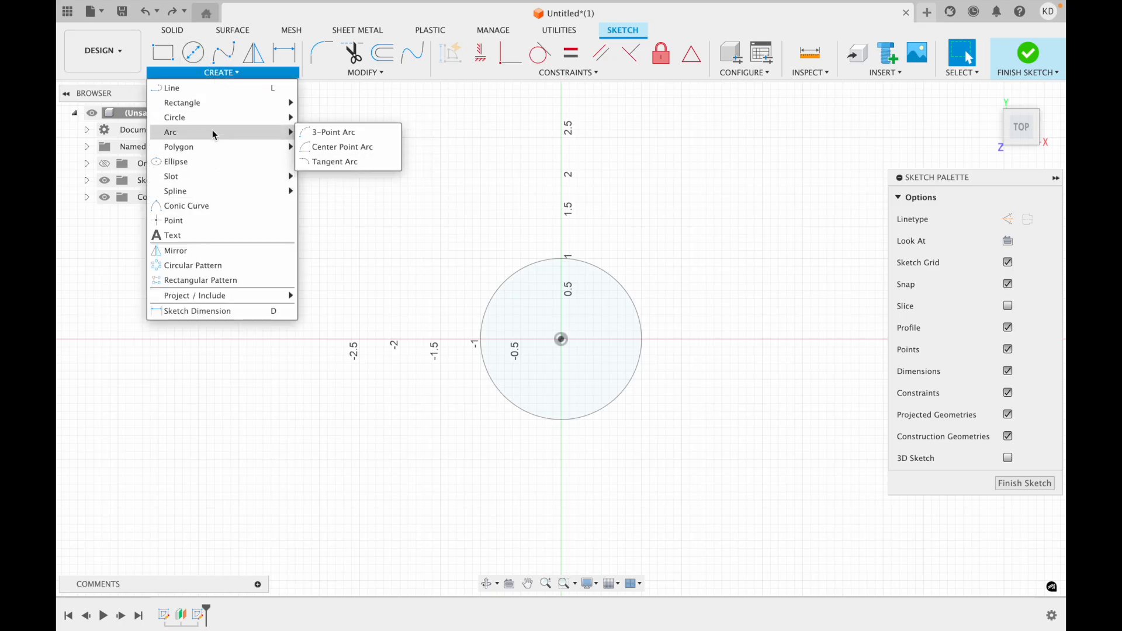
mouse_move(214, 151)
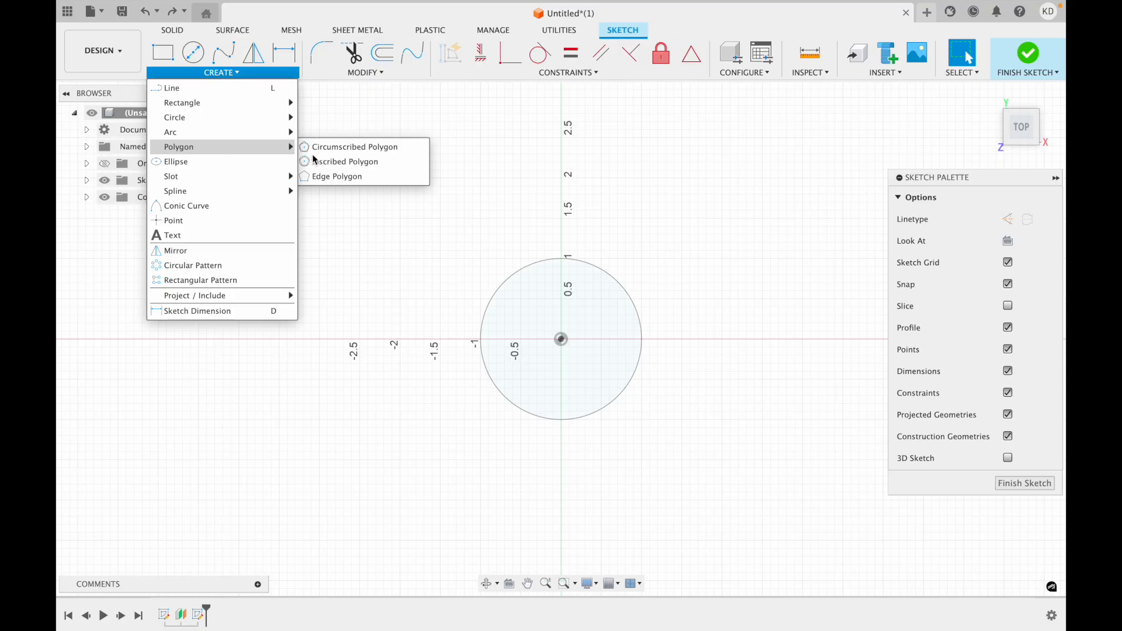
click(338, 162)
click(561, 339)
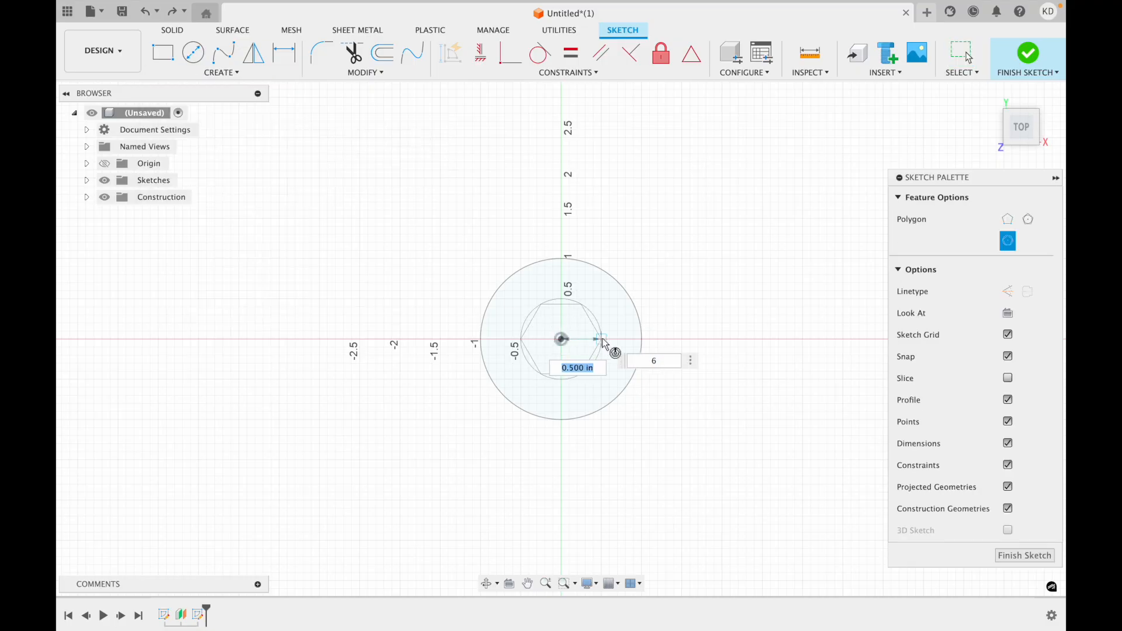
click(641, 341)
key(Escape)
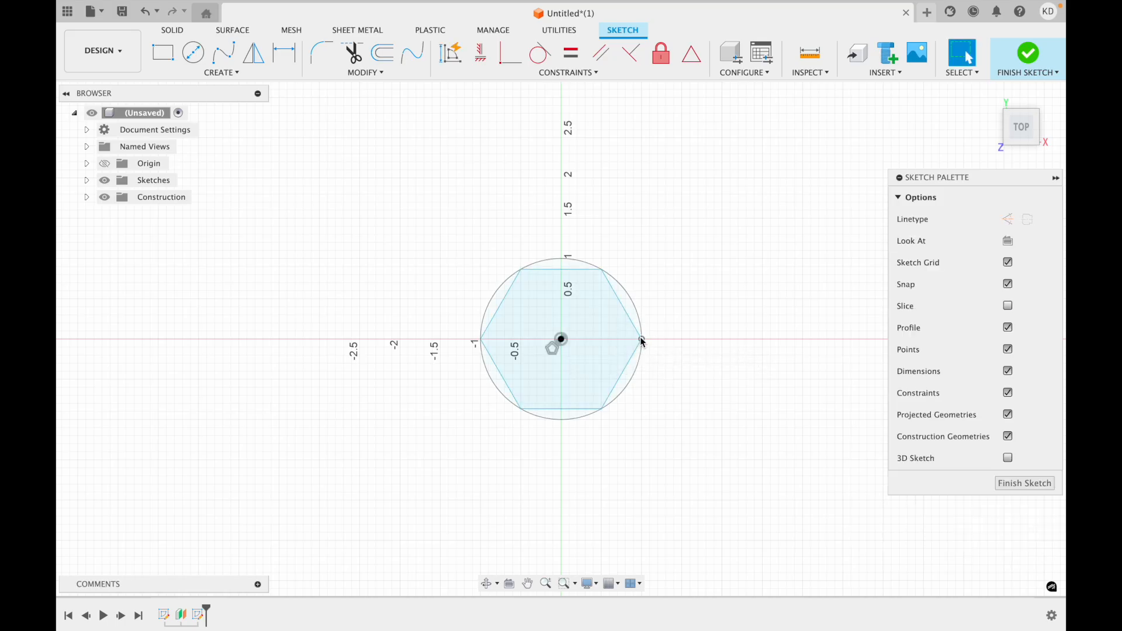
click(1030, 55)
Loft a new body from the 2 in circle profile to the hexagon profile above it
click(249, 76)
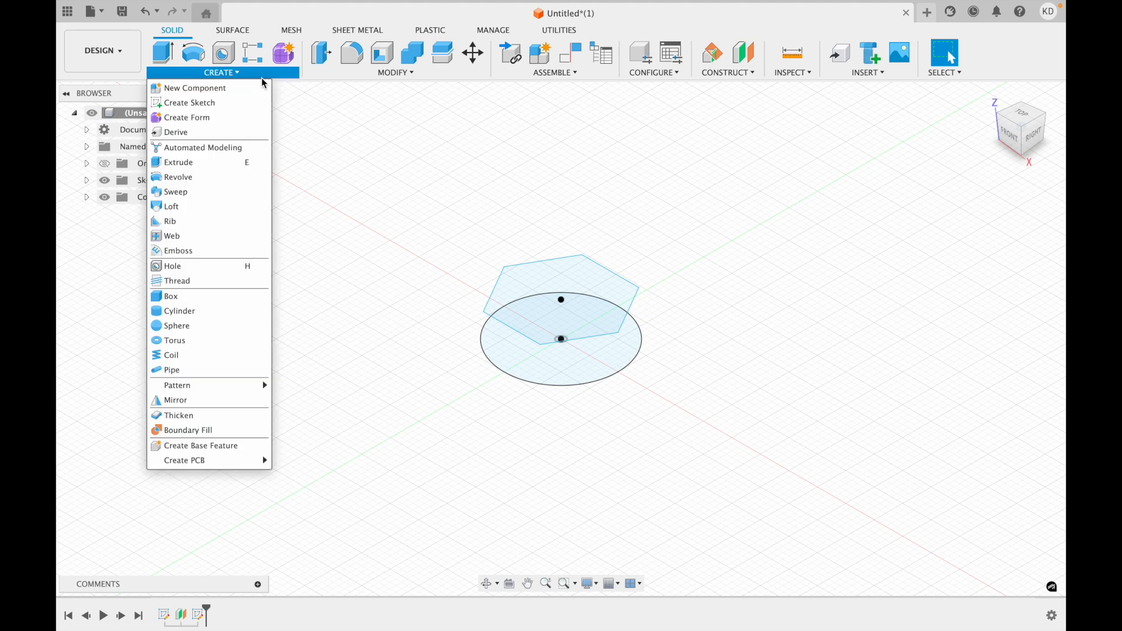
click(222, 207)
click(517, 352)
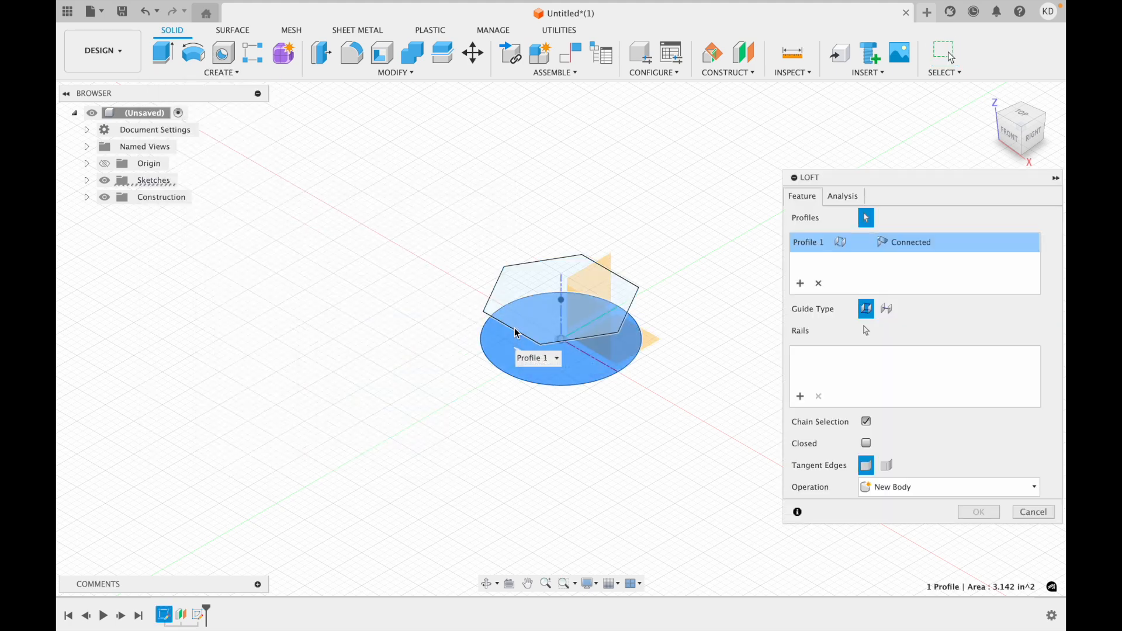
click(517, 331)
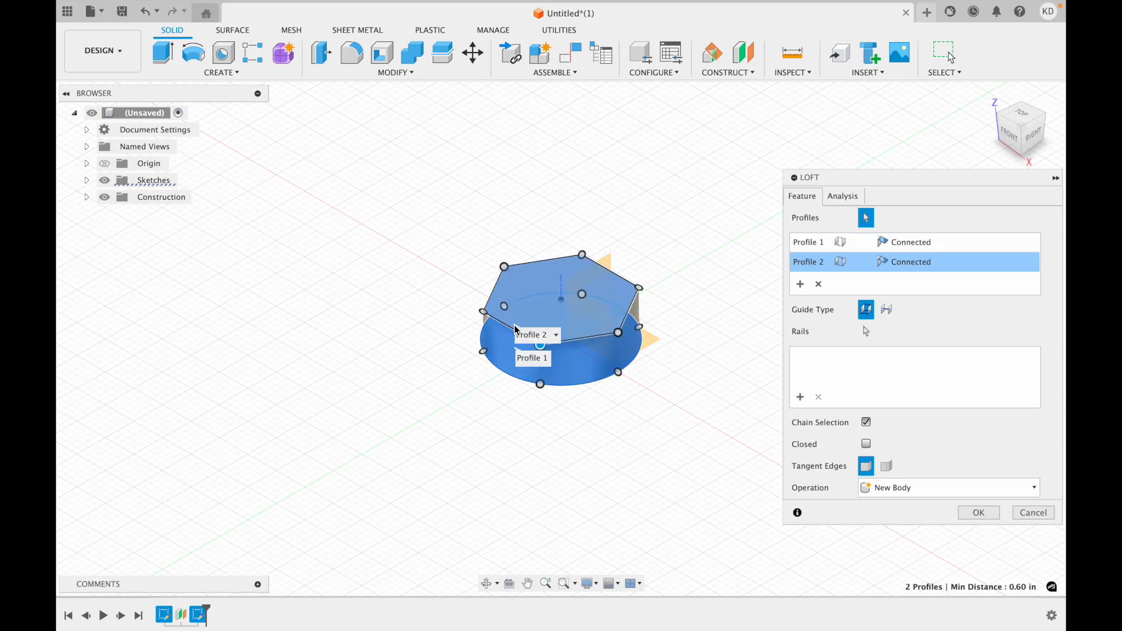
key(Return)
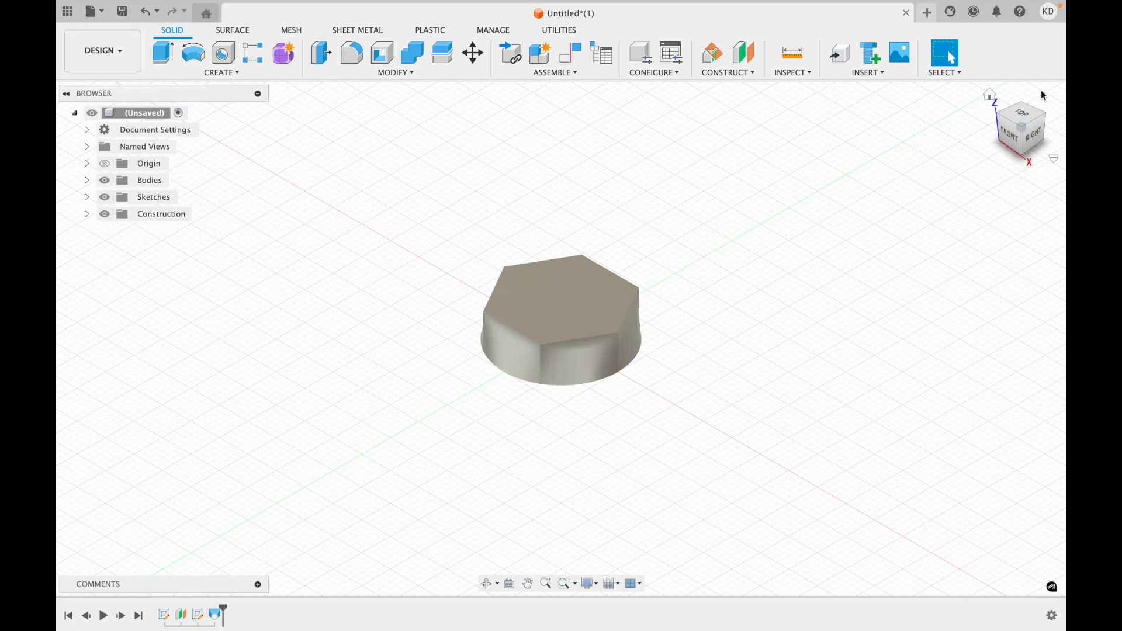
Fillet the front vertical edge of the lofted body with a constant radius of 0.50 in
click(1033, 121)
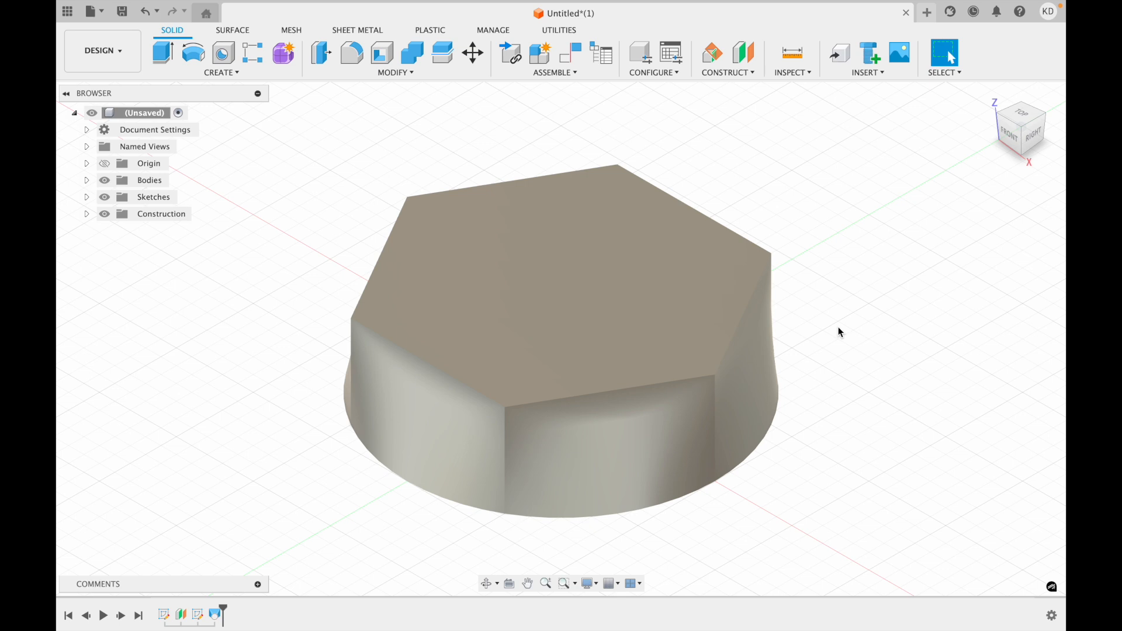
scroll(840, 330, down, 5)
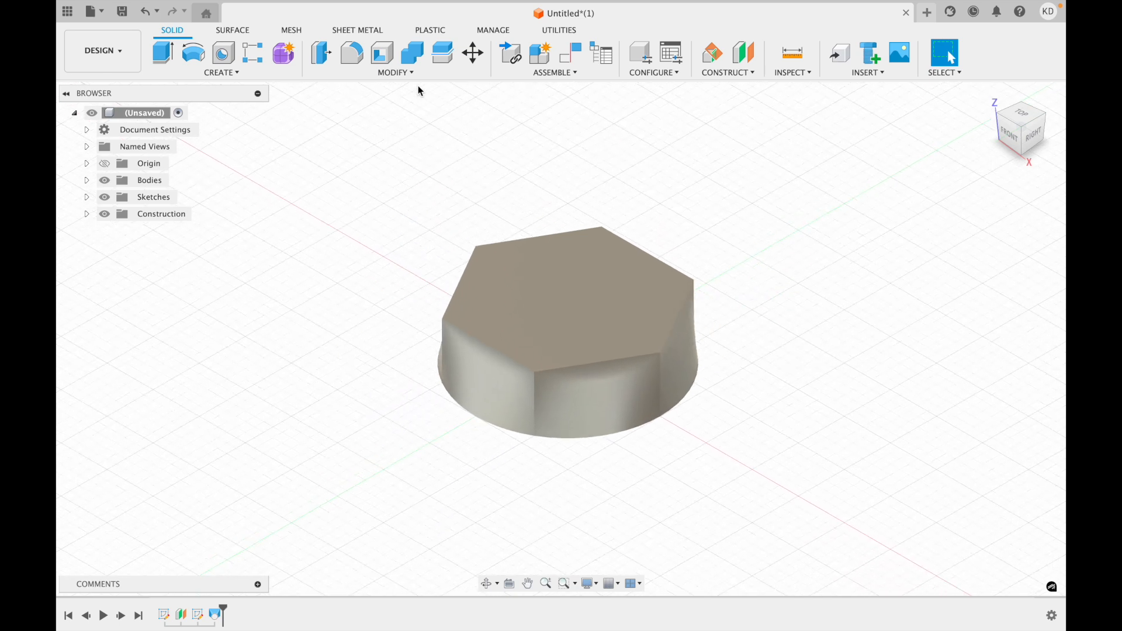
click(354, 54)
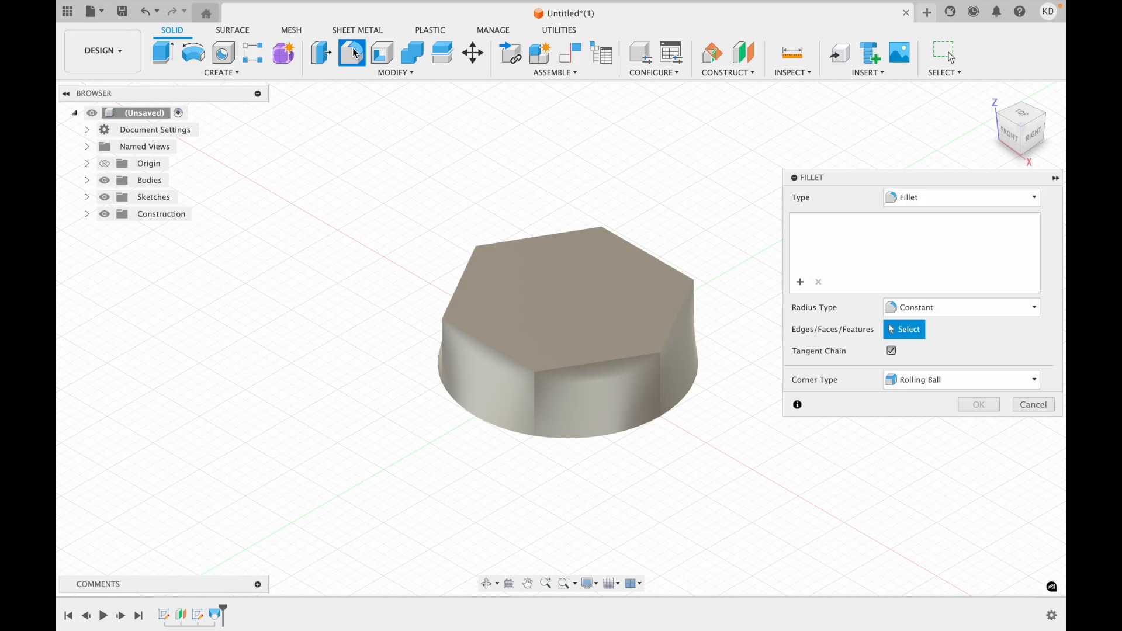
click(537, 392)
mouse_move(532, 388)
mouse_down()
mouse_move(543, 383)
mouse_move(533, 393)
mouse_up()
click(652, 424)
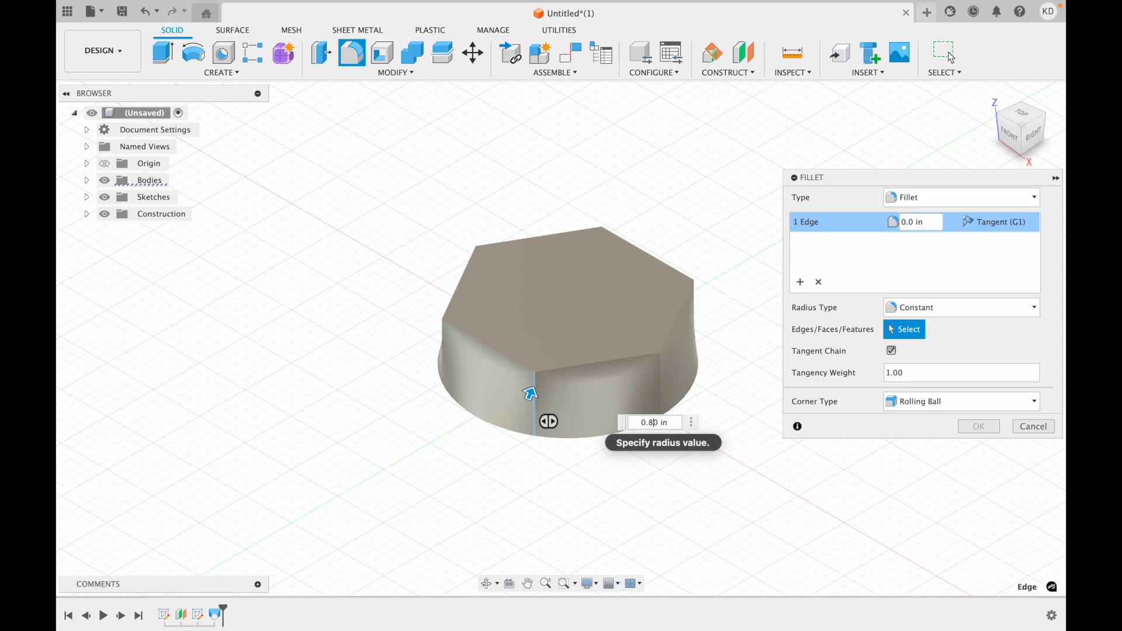
text(8)
key(Return)
key(BackSpace)
key(Return)
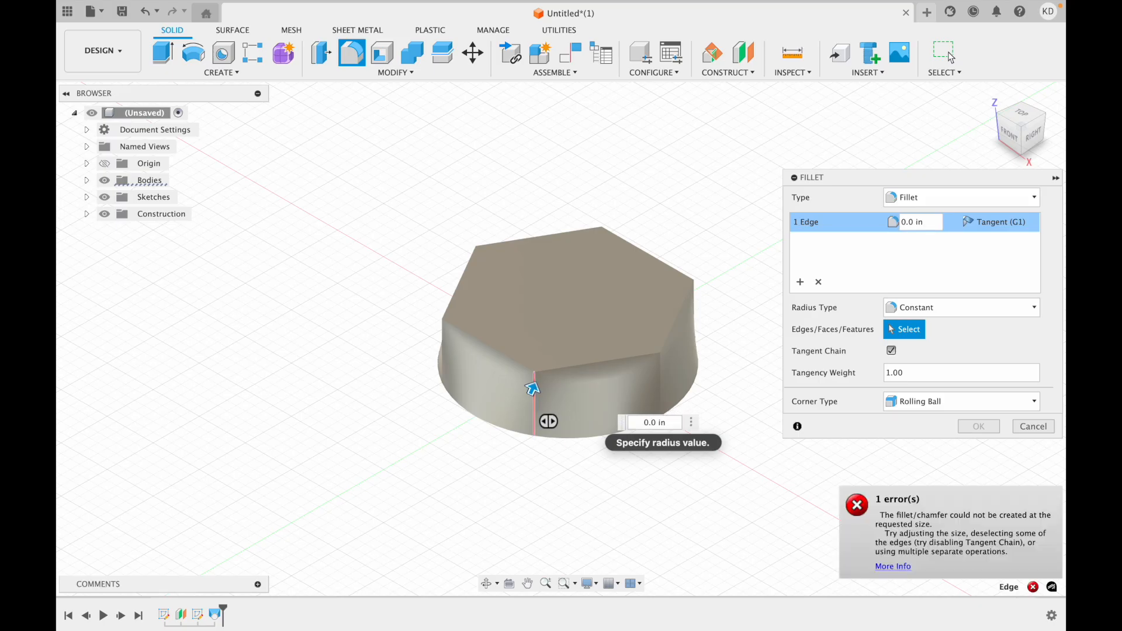
text(5)
key(Return)
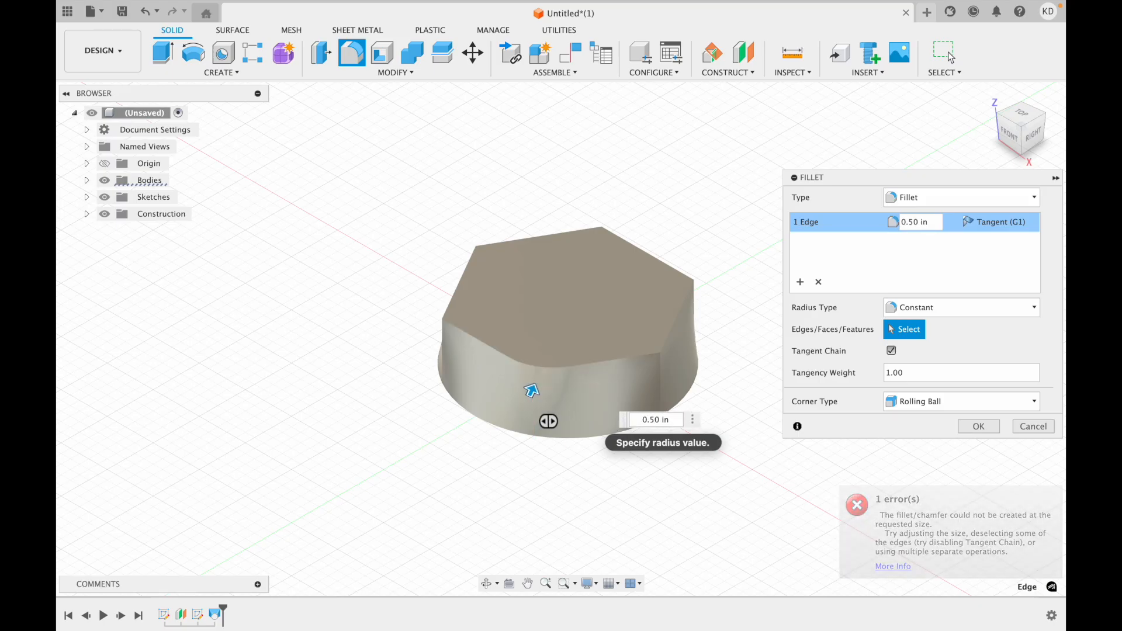
click(951, 57)
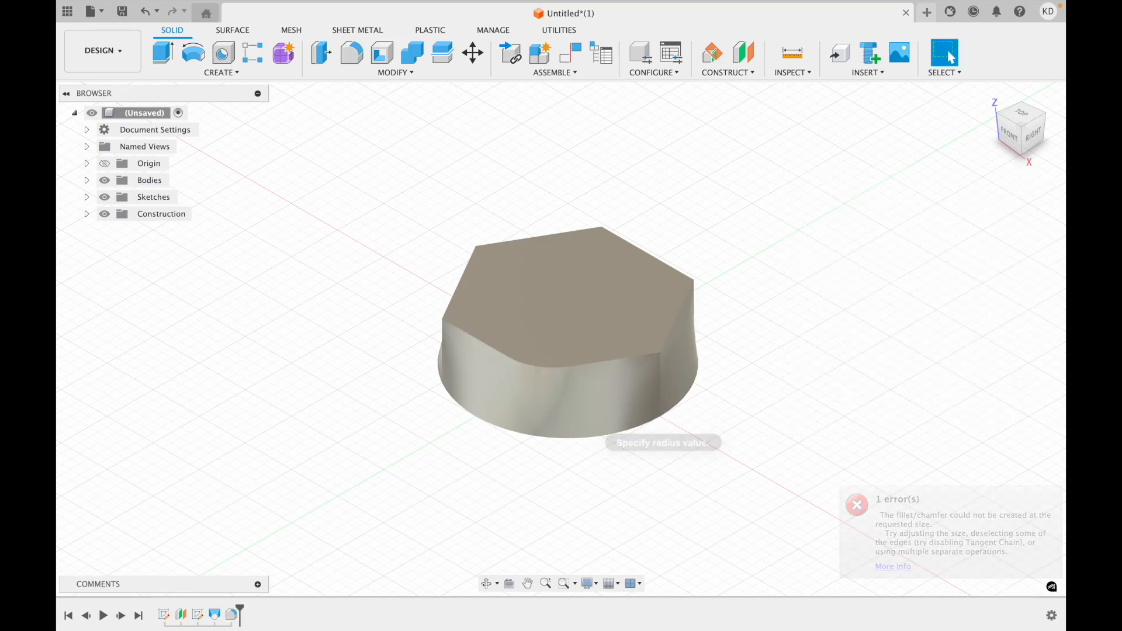
Fillet the remaining vertical edges of the lofted body one at a time, giving the last edge a constant 0.50 in radius
click(660, 374)
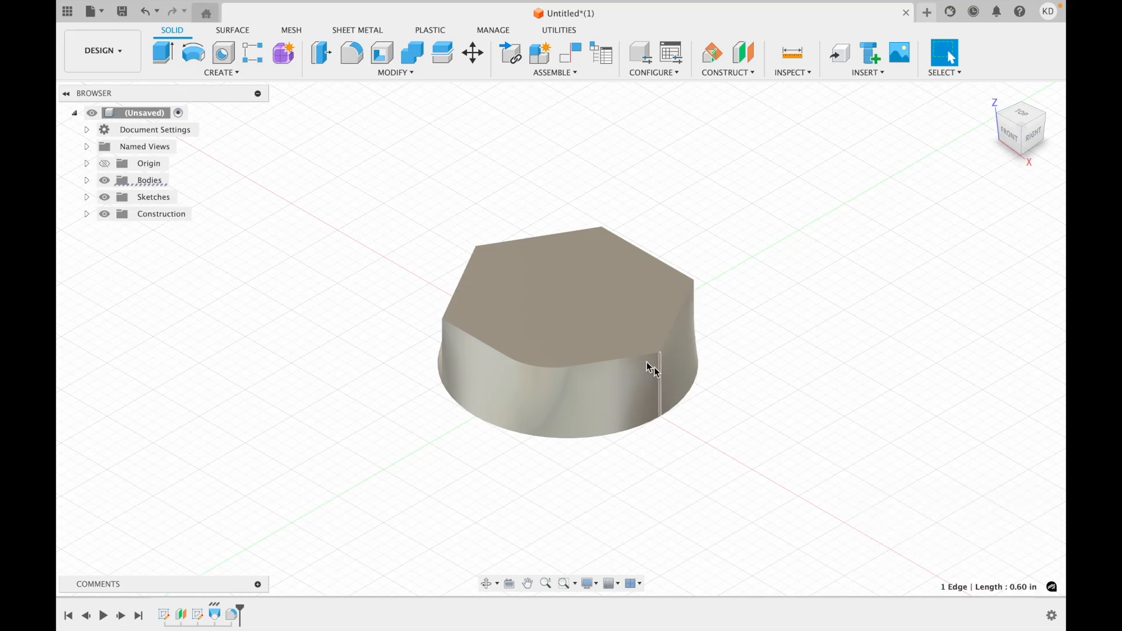
click(355, 63)
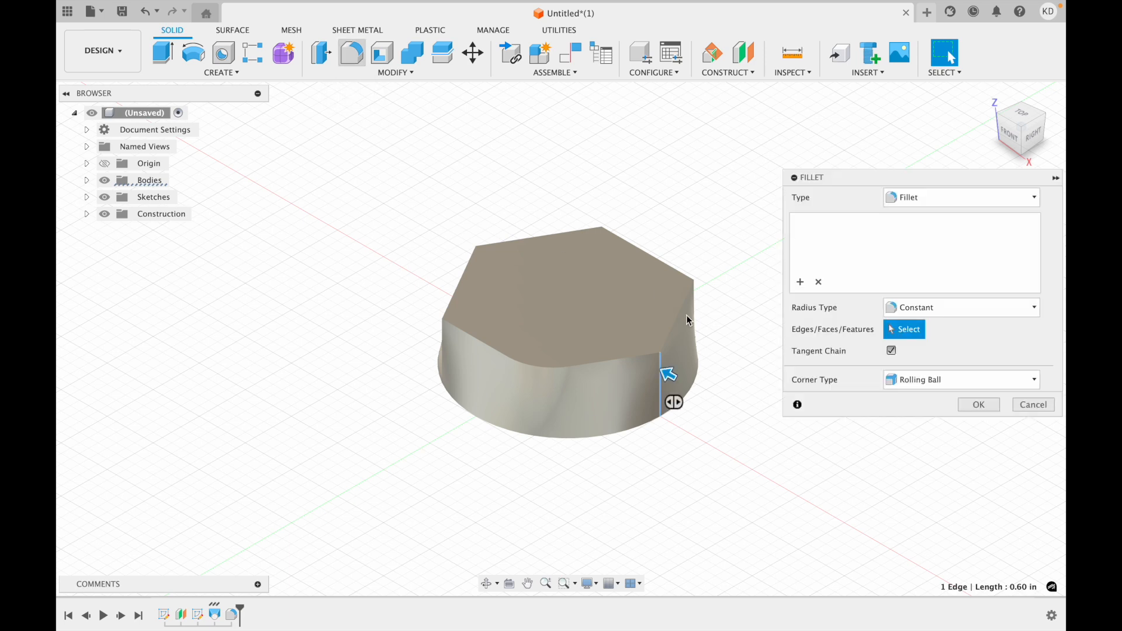
click(671, 374)
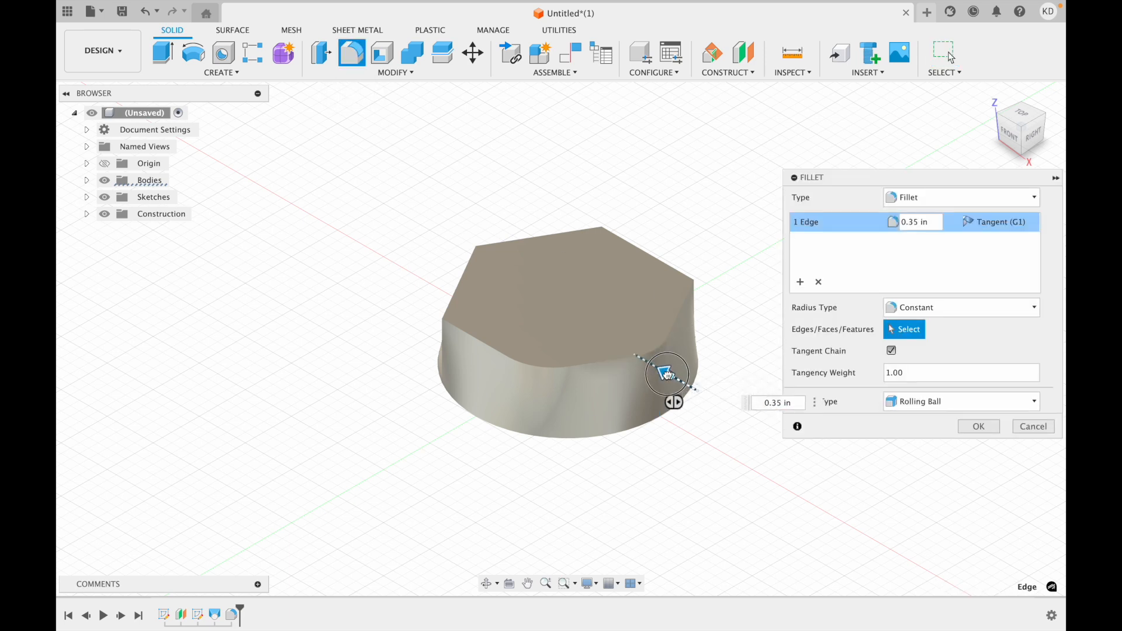
click(912, 223)
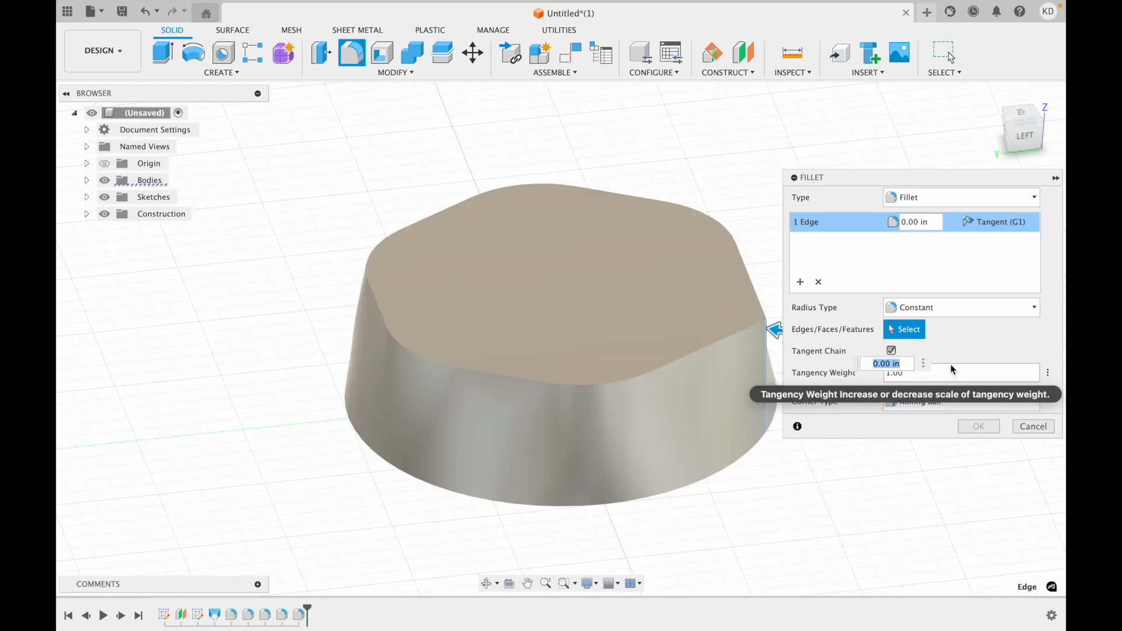
click(913, 224)
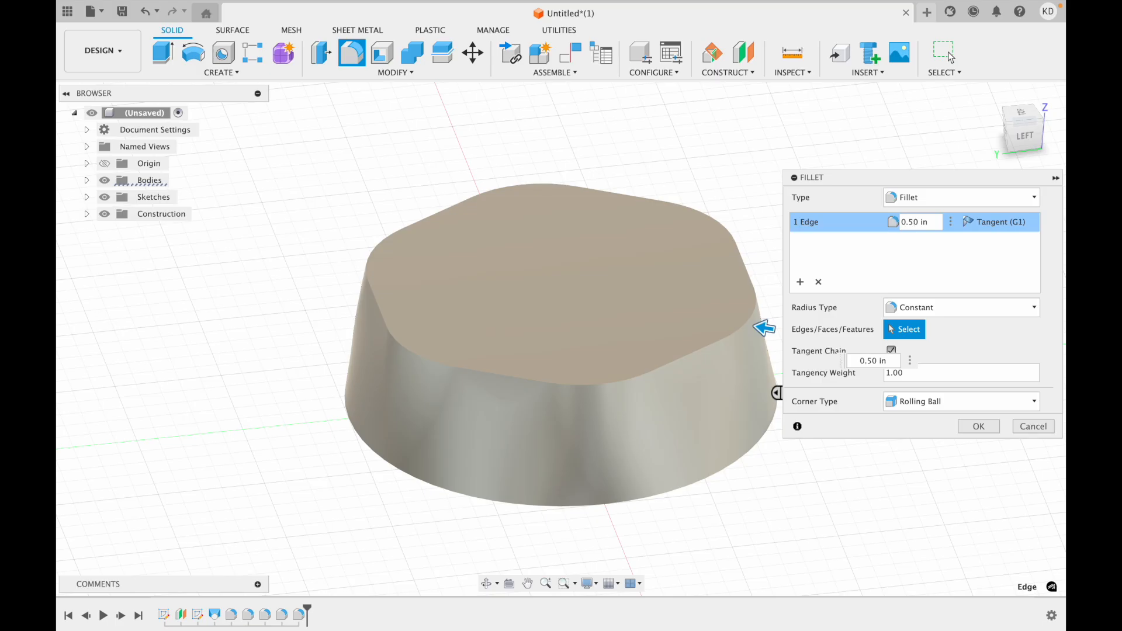
click(950, 314)
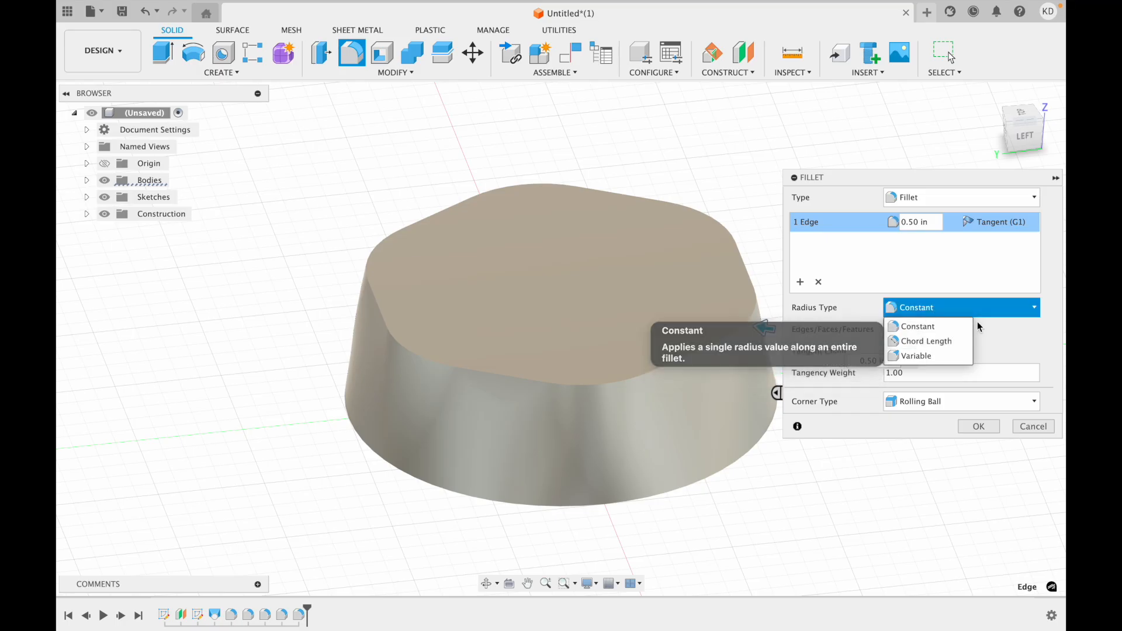
click(997, 331)
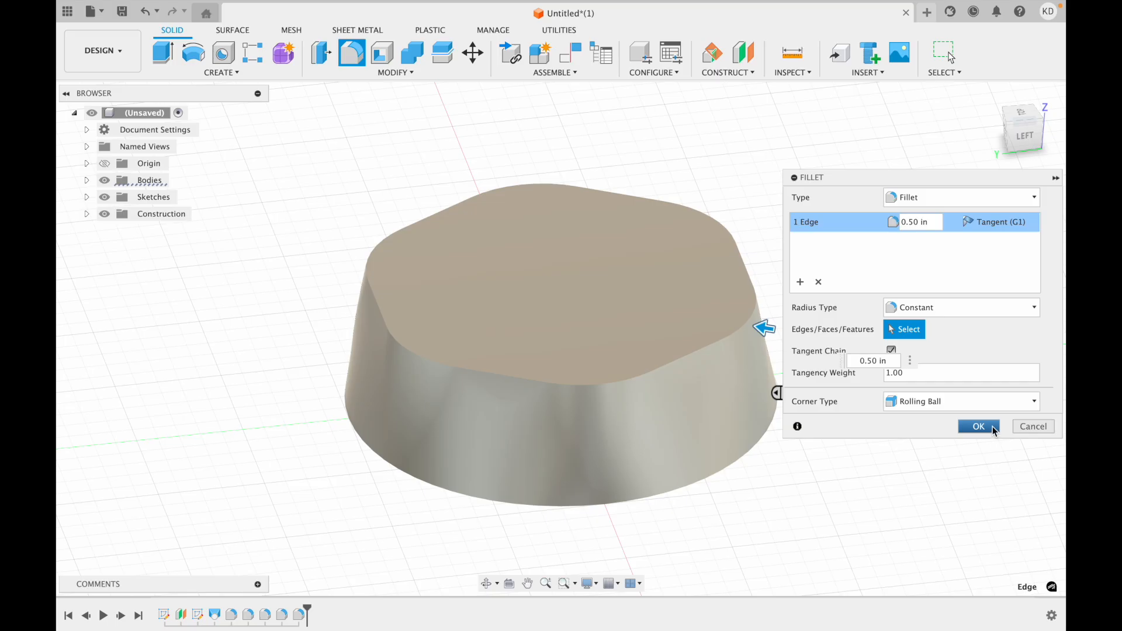
click(992, 426)
Extrude the body's rounded hexagonal top face upward 1.20 in, joining it to the existing body
click(530, 240)
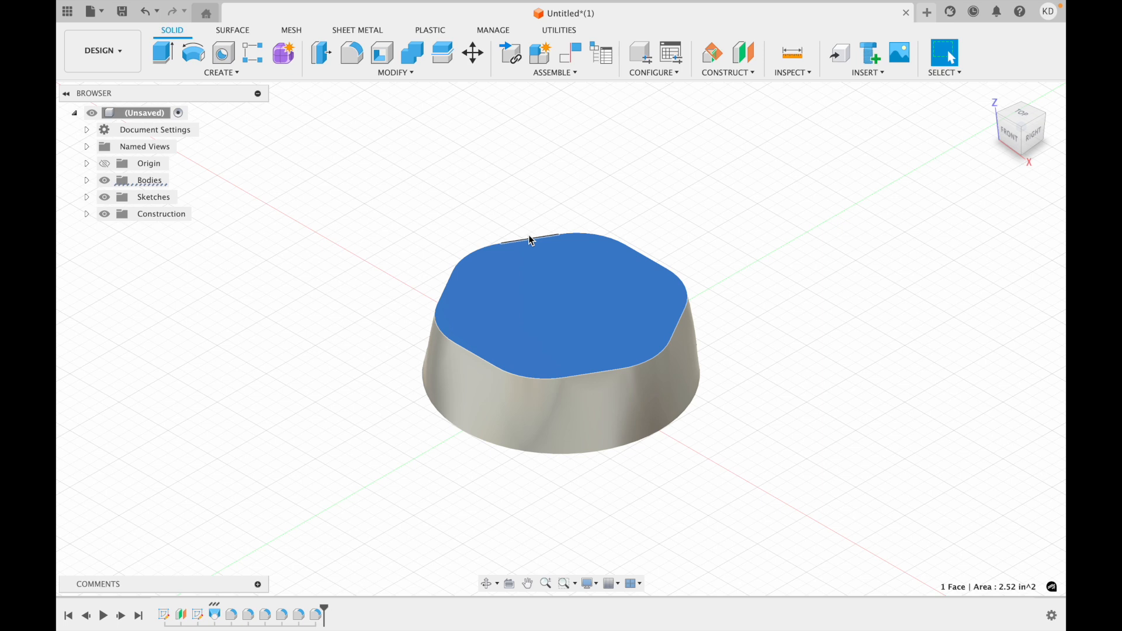
click(240, 77)
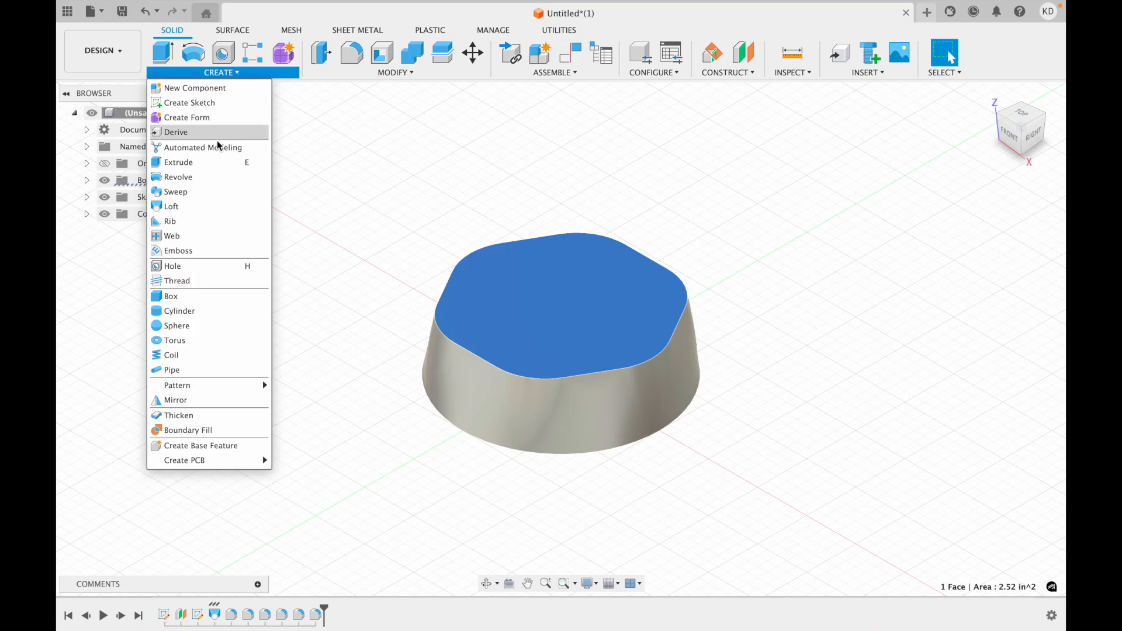
click(212, 168)
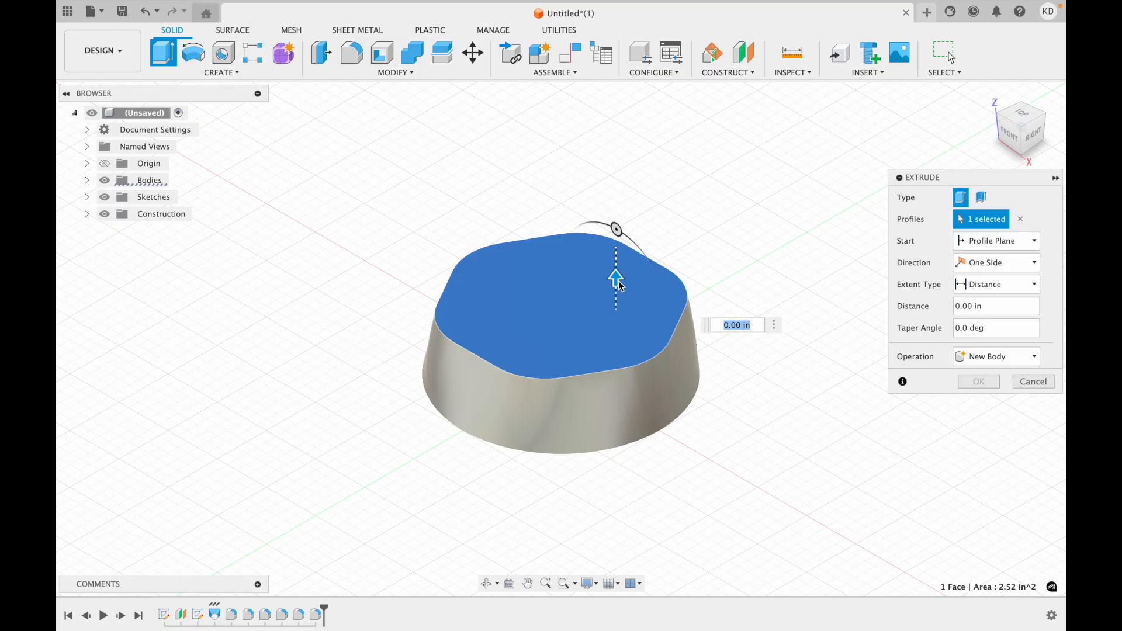
drag(618, 281, 622, 141)
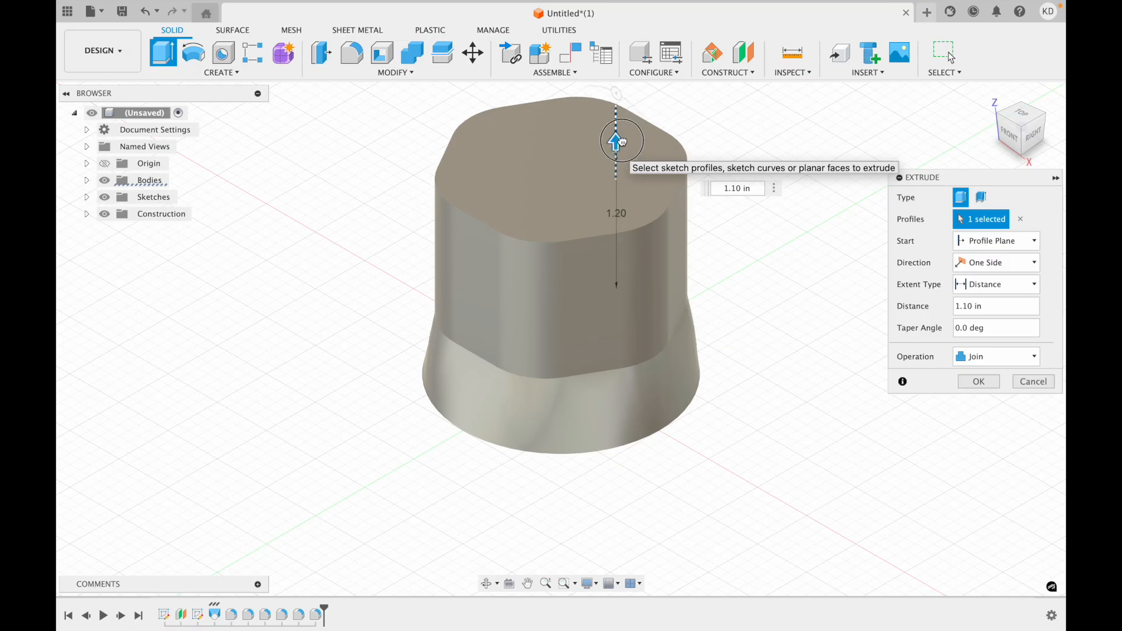
drag(623, 141, 624, 144)
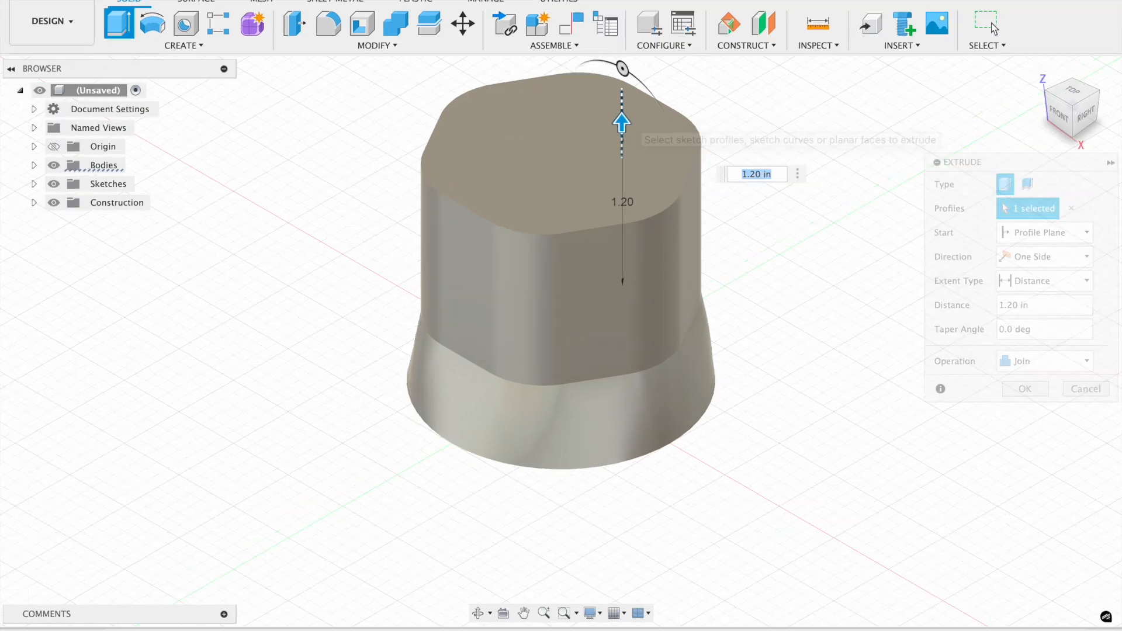
key(Return)
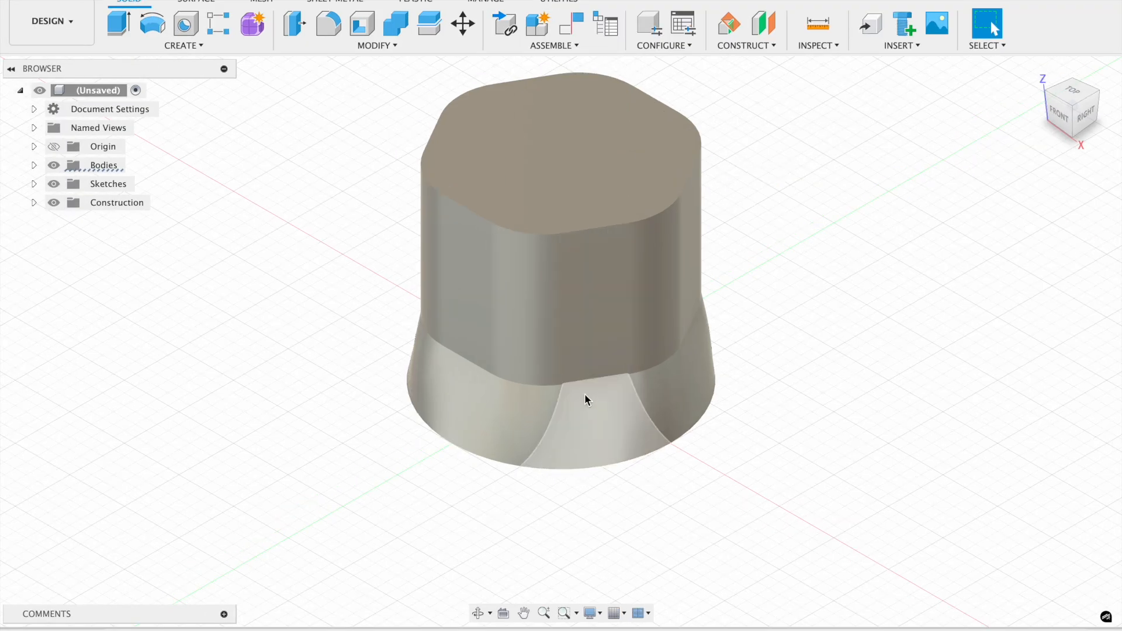
Create a construction plane offset slightly above the extruded top face and start a new sketch on it
scroll(584, 391, down, 2)
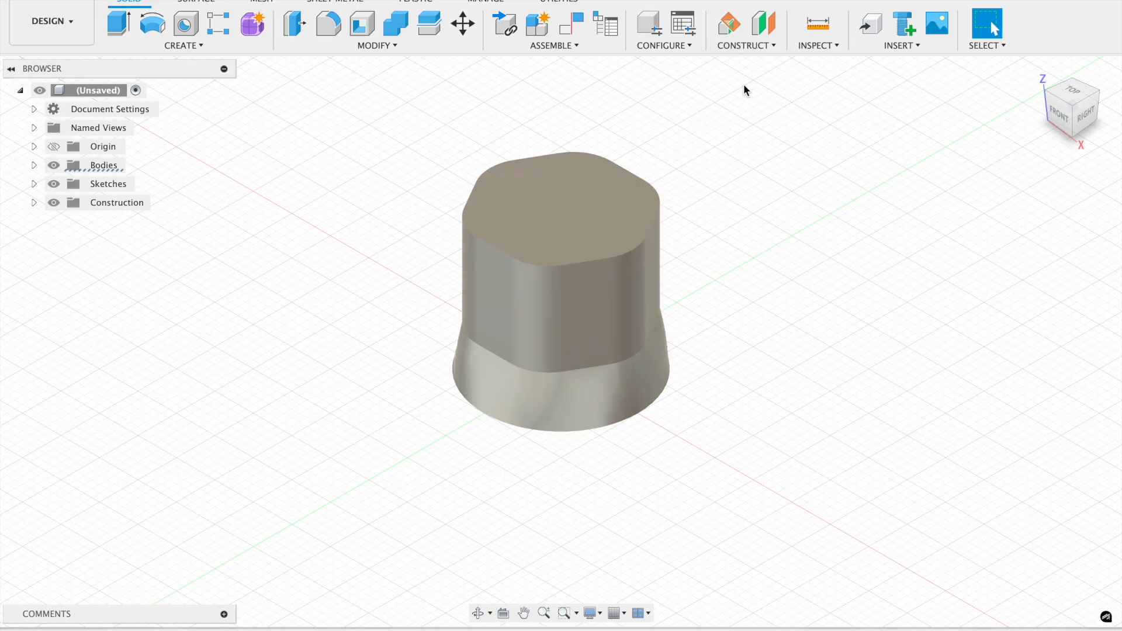
click(734, 44)
click(734, 65)
click(544, 231)
drag(560, 190, 561, 180)
key(Return)
right_click(560, 180)
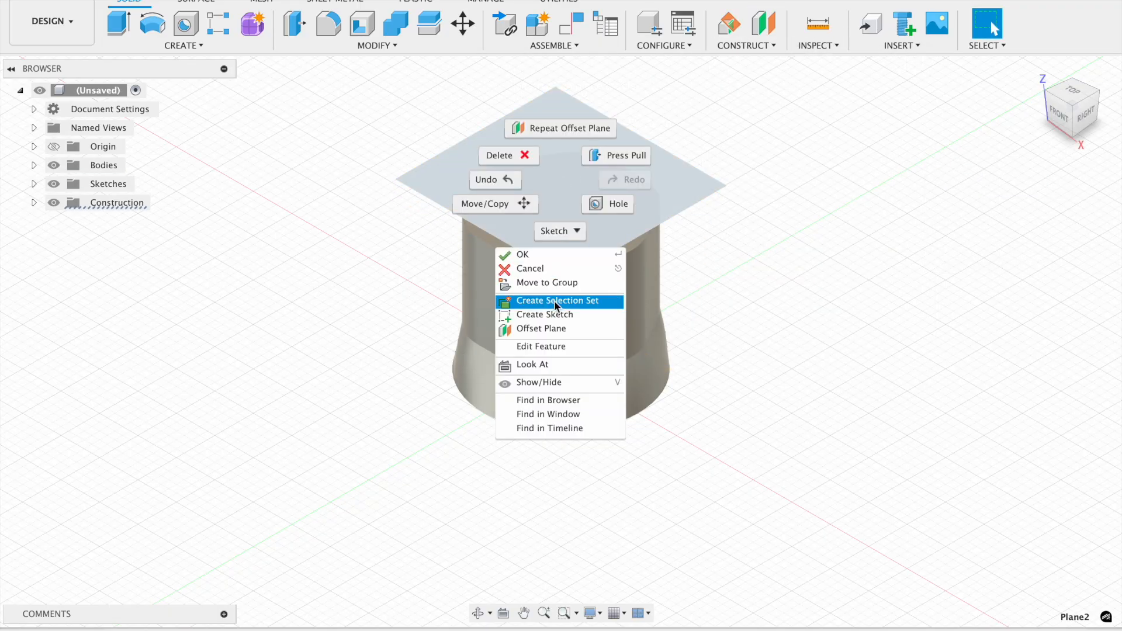
click(626, 313)
Sketch a center-diameter circle at the origin, slightly smaller than the rounded hexagonal top face, and finish the sketch
key(c)
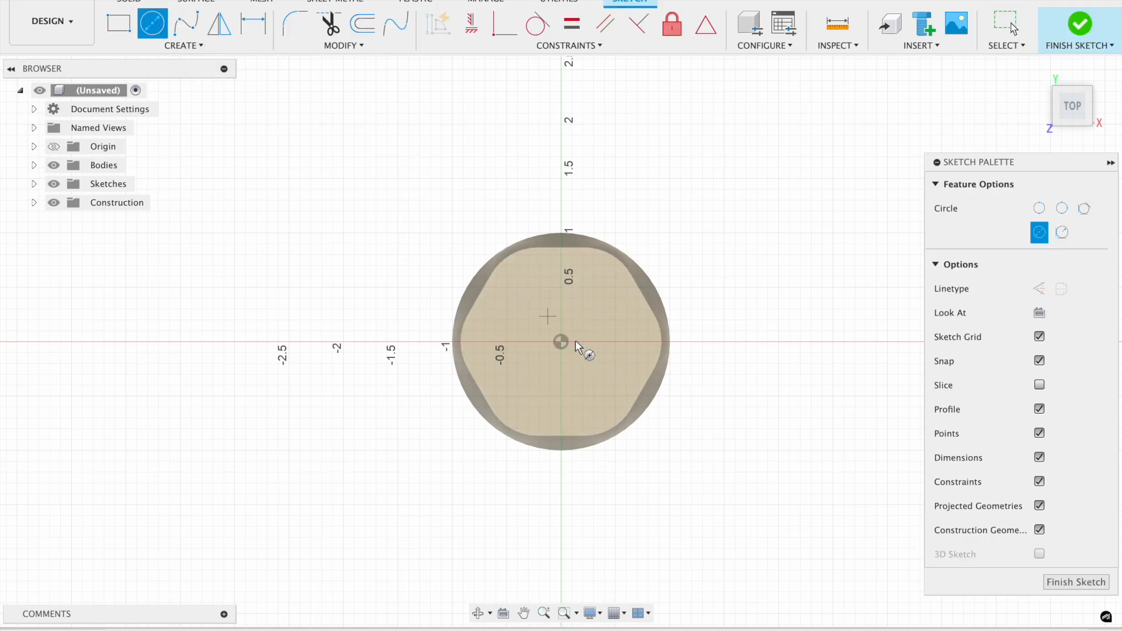
click(560, 342)
click(649, 347)
key(Escape)
click(1064, 39)
Loft the rounded hexagonal top face to the circle profile sketched just above it
click(184, 45)
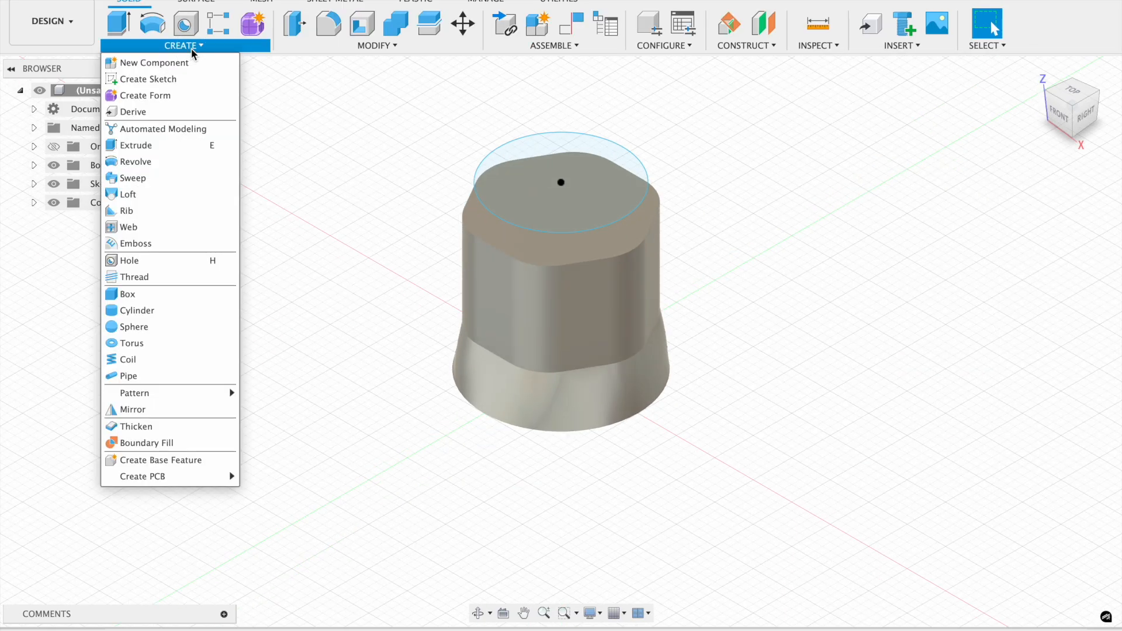
click(138, 190)
click(534, 247)
click(552, 184)
key(Return)
Create another construction plane offset above the body's circular top face and start a new sketch on it
right_click(552, 184)
click(592, 303)
drag(562, 155, 560, 92)
key(Return)
right_click(556, 125)
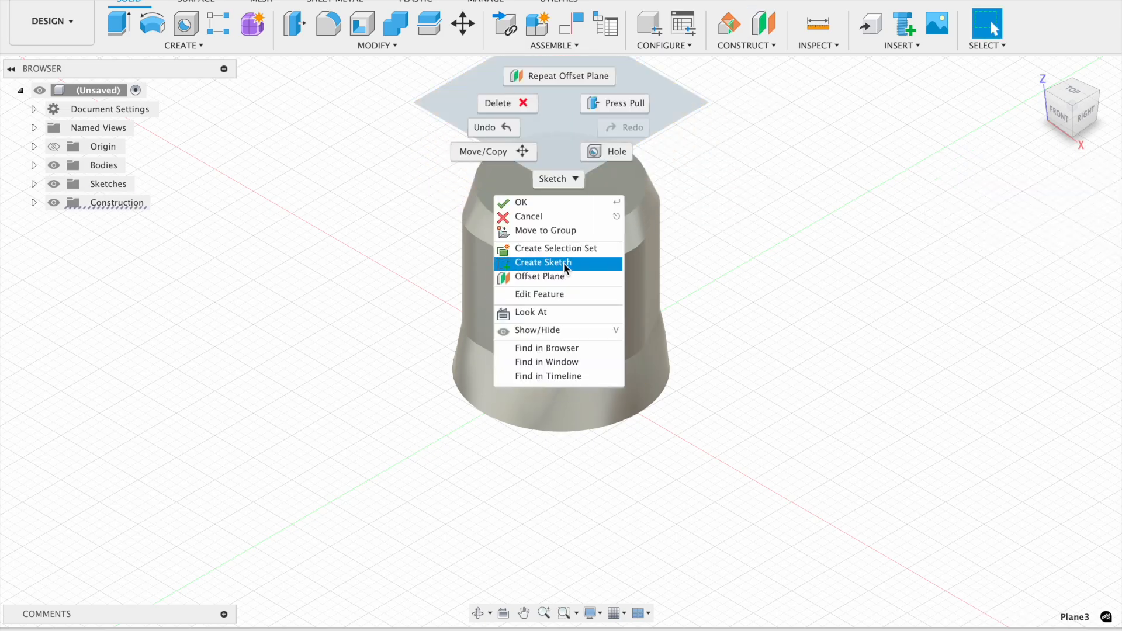
click(564, 261)
Sketch a smaller circle centred on the origin, about half as wide as the body's base, and finish the sketch
click(152, 23)
click(561, 342)
key(Return)
click(1091, 31)
Loft the body's circular top face to the centre point of the circle sketched above it, forming a joined pointed tip
click(185, 46)
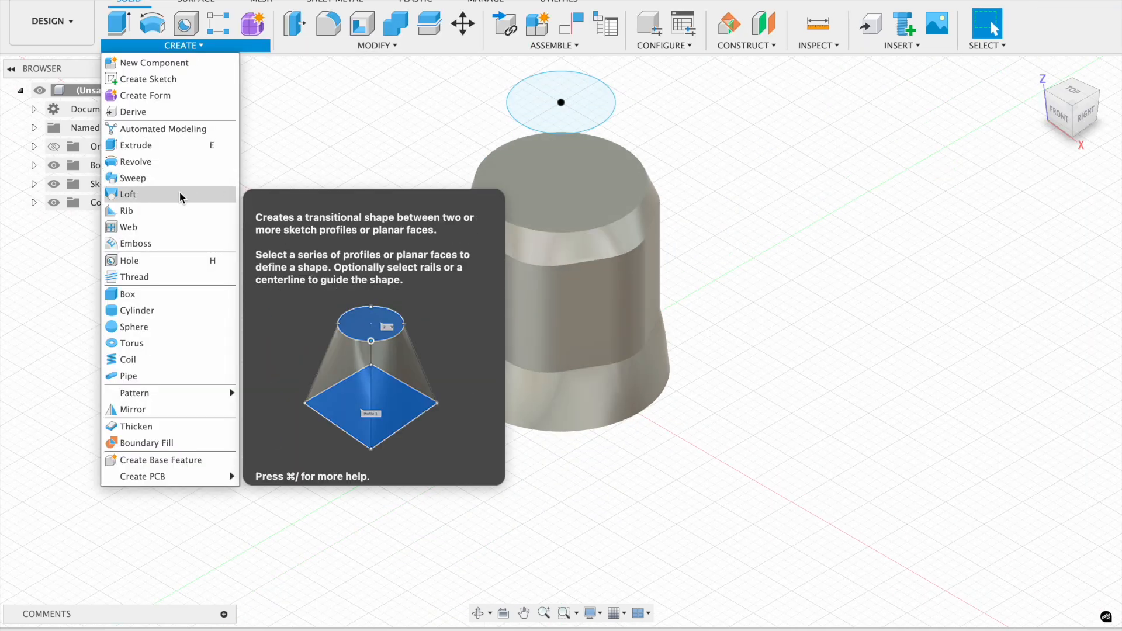
click(120, 190)
click(497, 179)
click(561, 102)
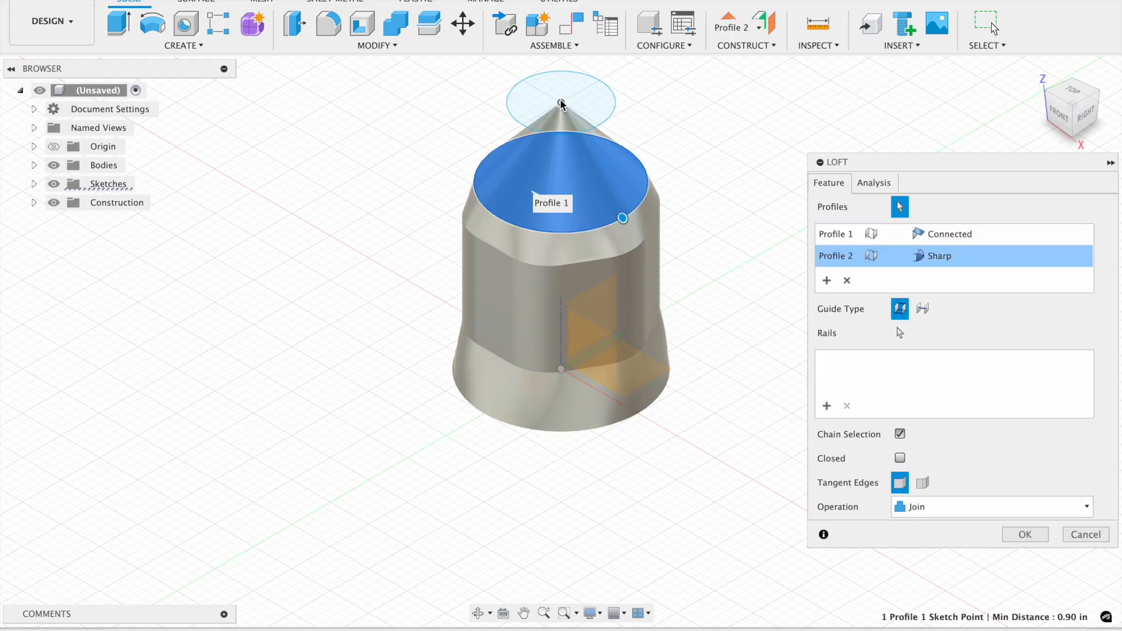
key(Return)
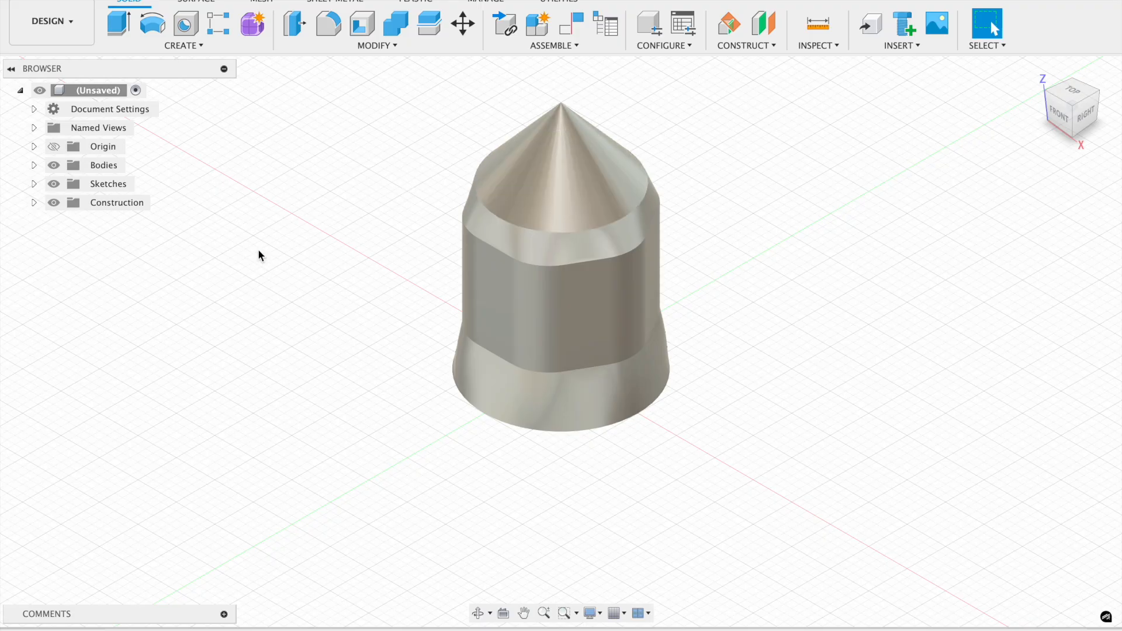
Save the lofted design in the Practice location under the name Weir
click(69, 1)
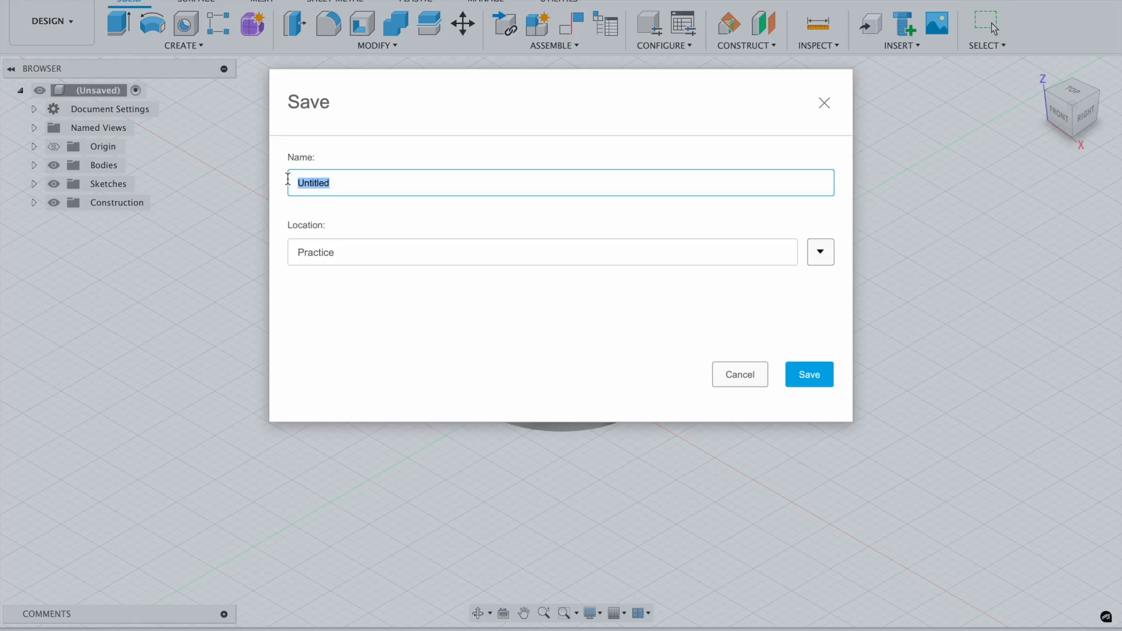
text(Weir)
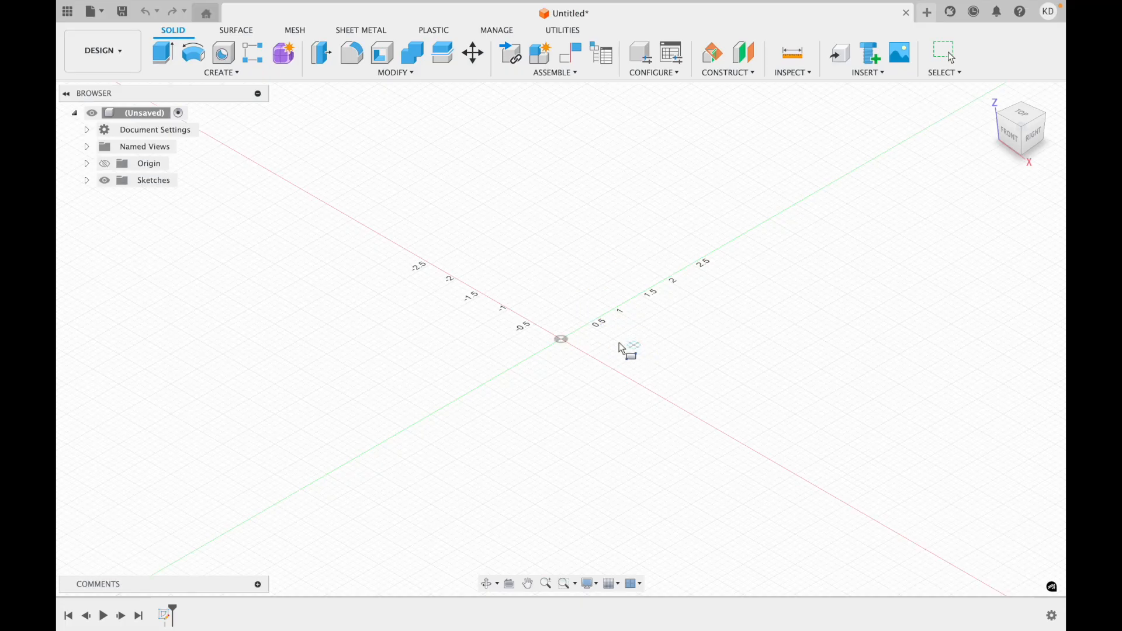
Create a box as a new body with one corner at the origin, 2.40 in long, 2.10 in wide and 2.50 in high
click(561, 340)
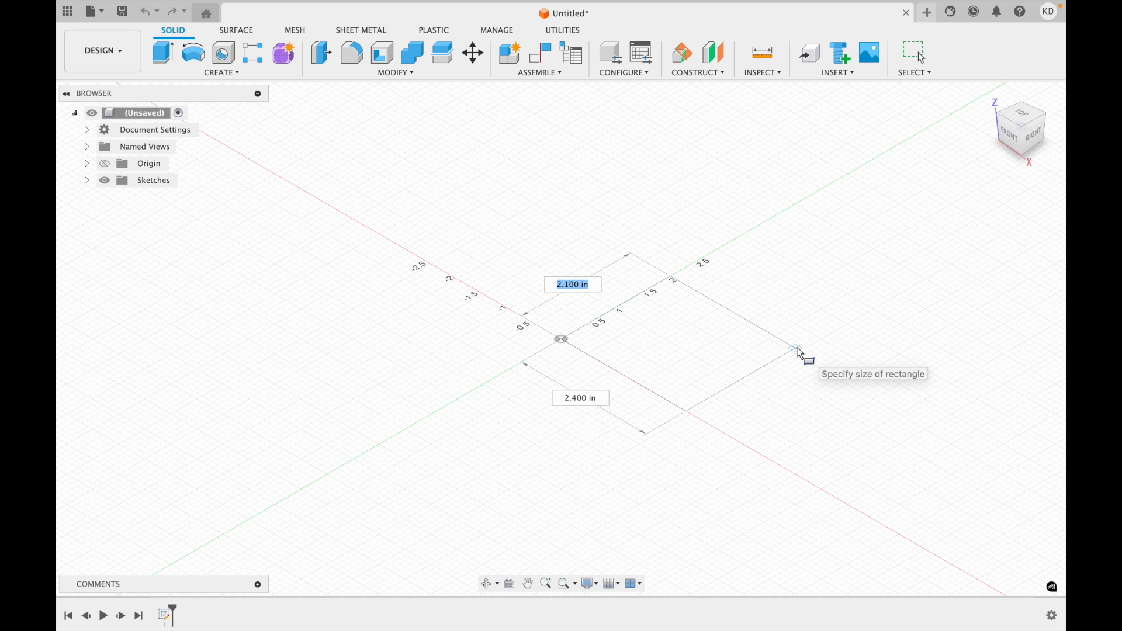
click(799, 349)
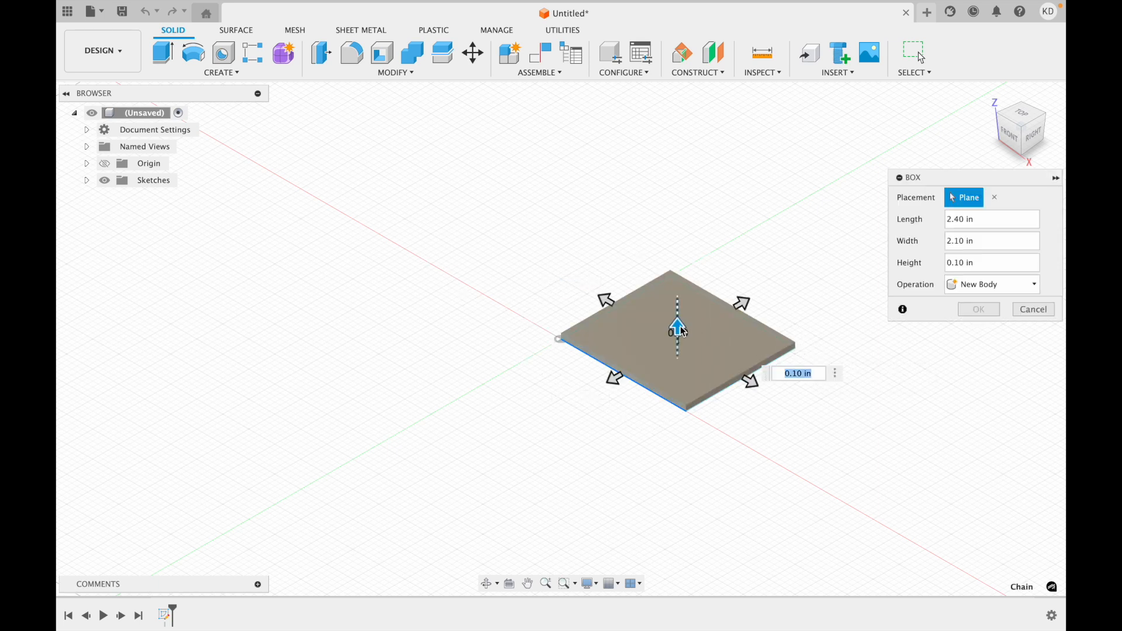
drag(678, 327, 683, 184)
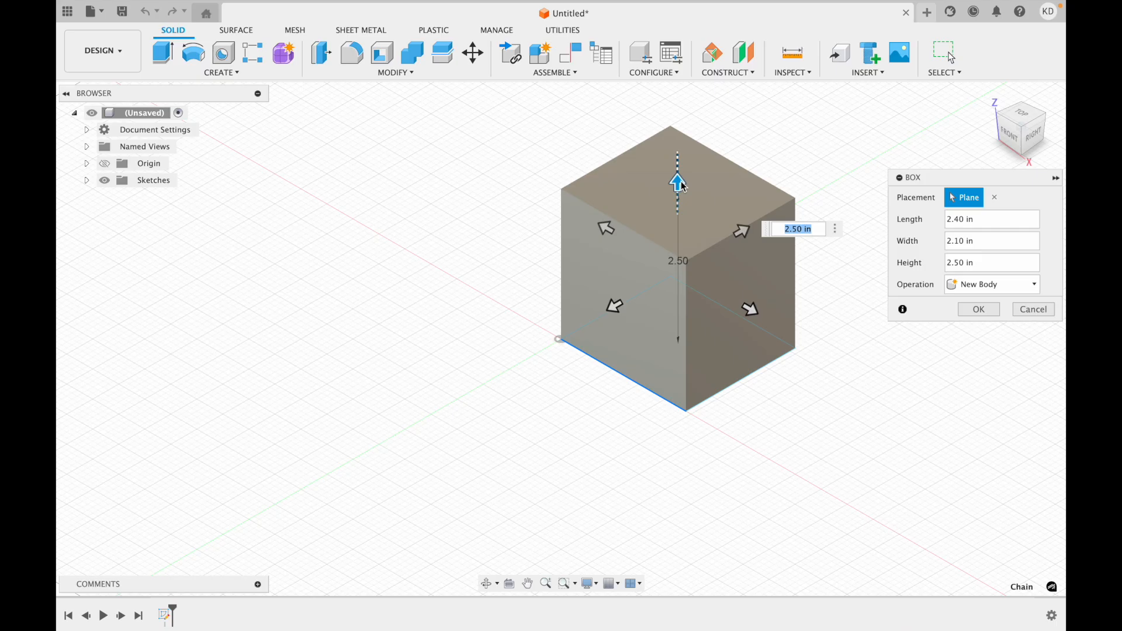
key(Return)
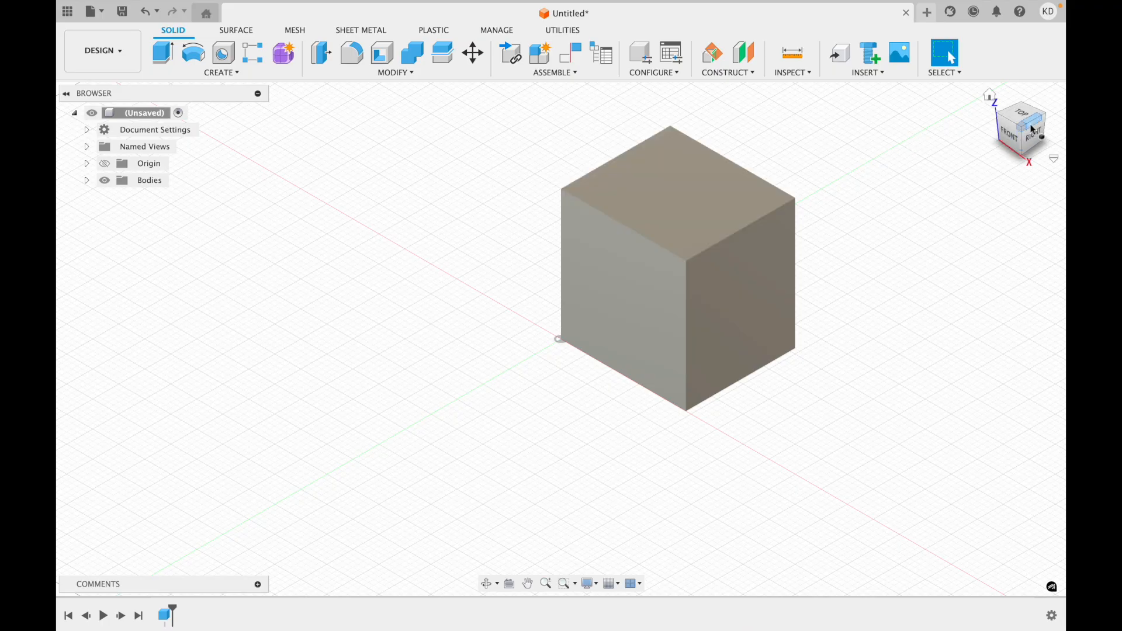
Sketch a two-point rectangle covering the lower half of the box's right face and finish the sketch
mouse_move(1034, 129)
mouse_down()
mouse_move(991, 122)
mouse_move(1032, 117)
mouse_up()
right_click(761, 319)
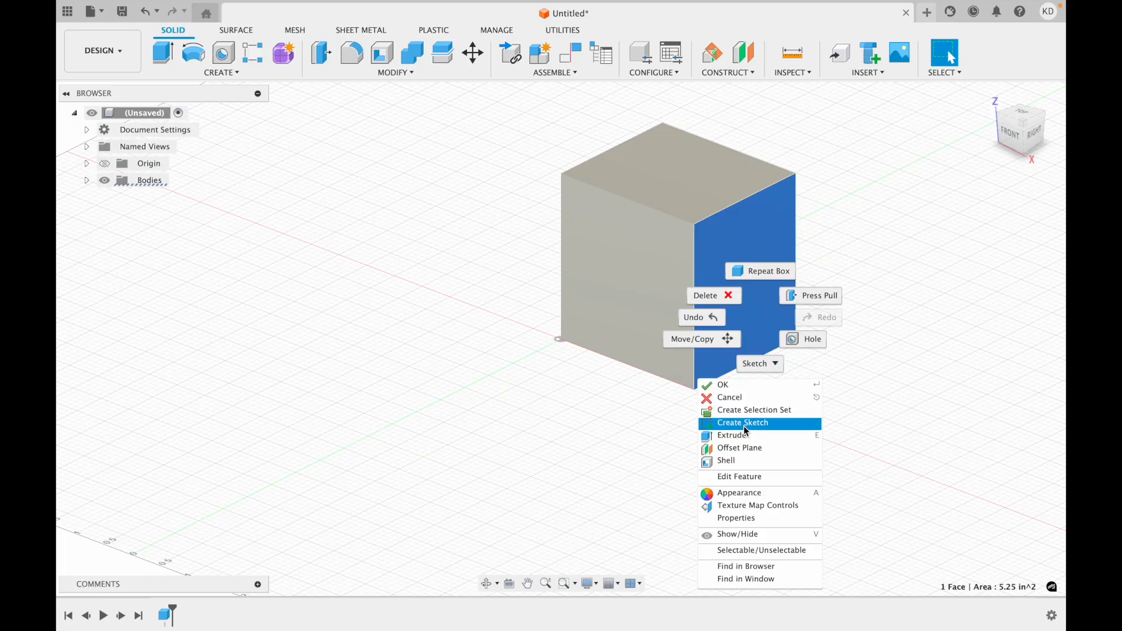
click(754, 422)
key(r)
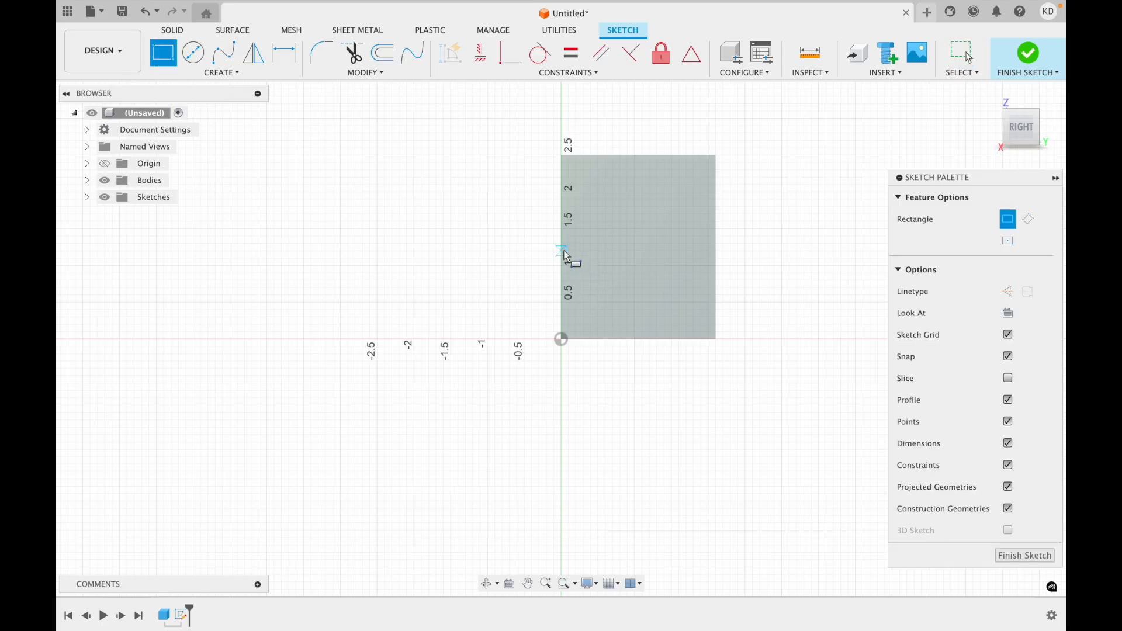
click(563, 247)
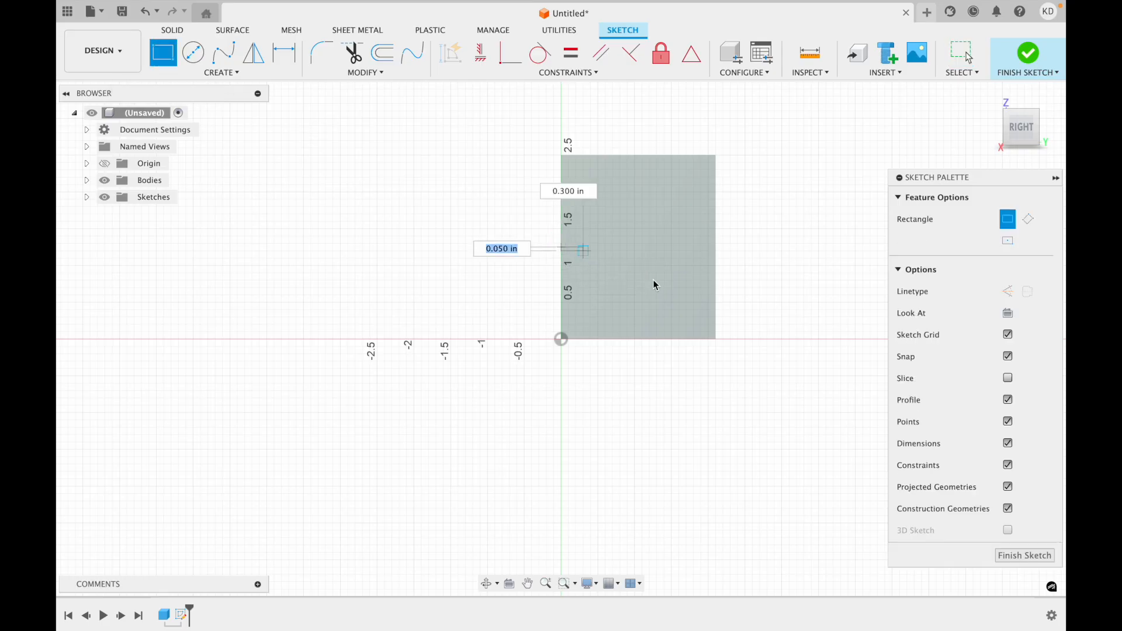
click(716, 339)
click(1015, 79)
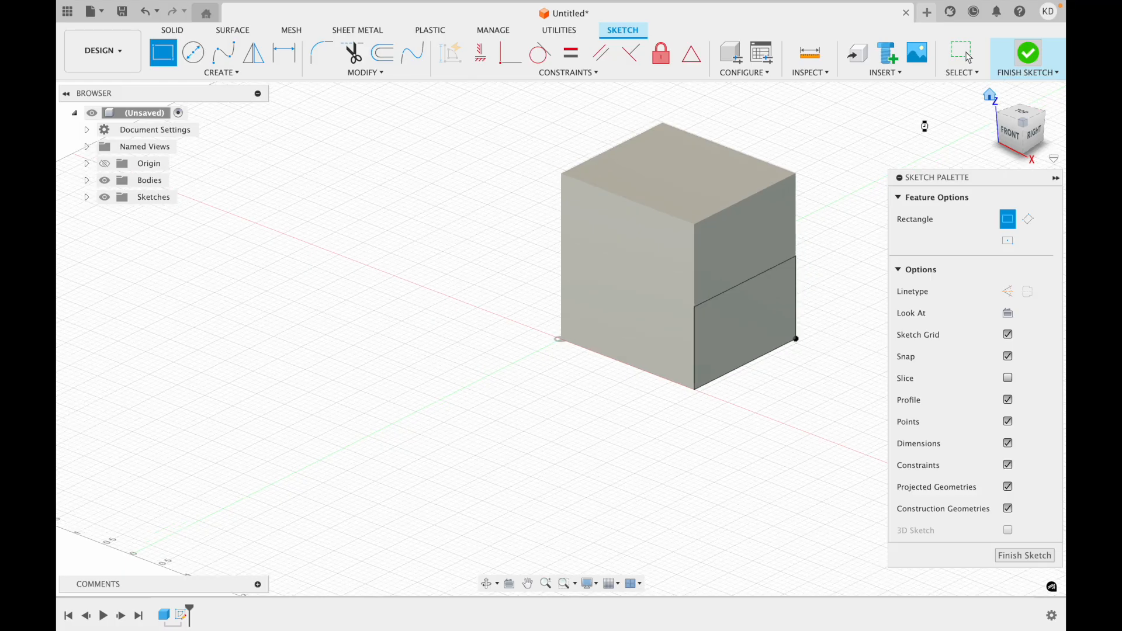
Extrude the lower-half rectangle profile outward from the box's right face to form a lower step
click(738, 352)
right_click(738, 352)
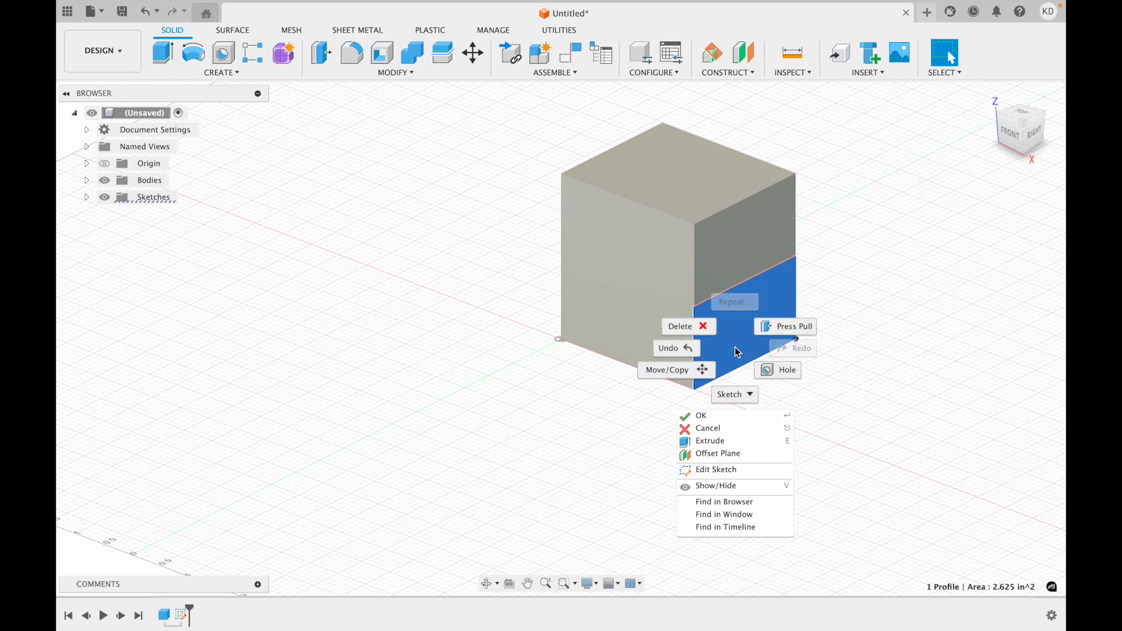
key(Escape)
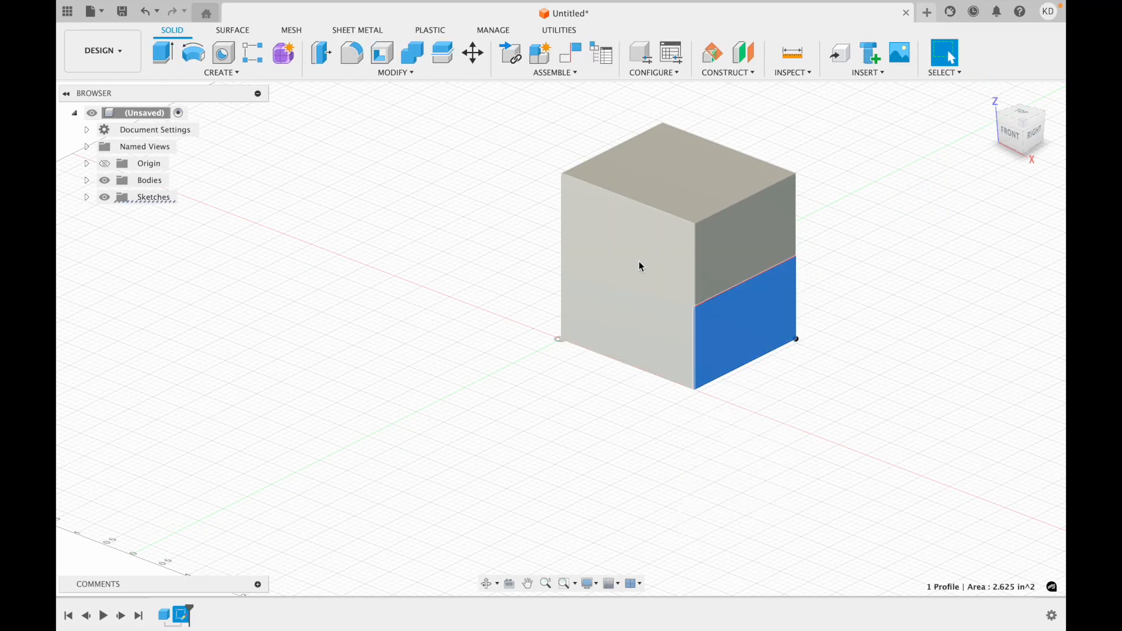
click(164, 54)
drag(754, 328, 839, 358)
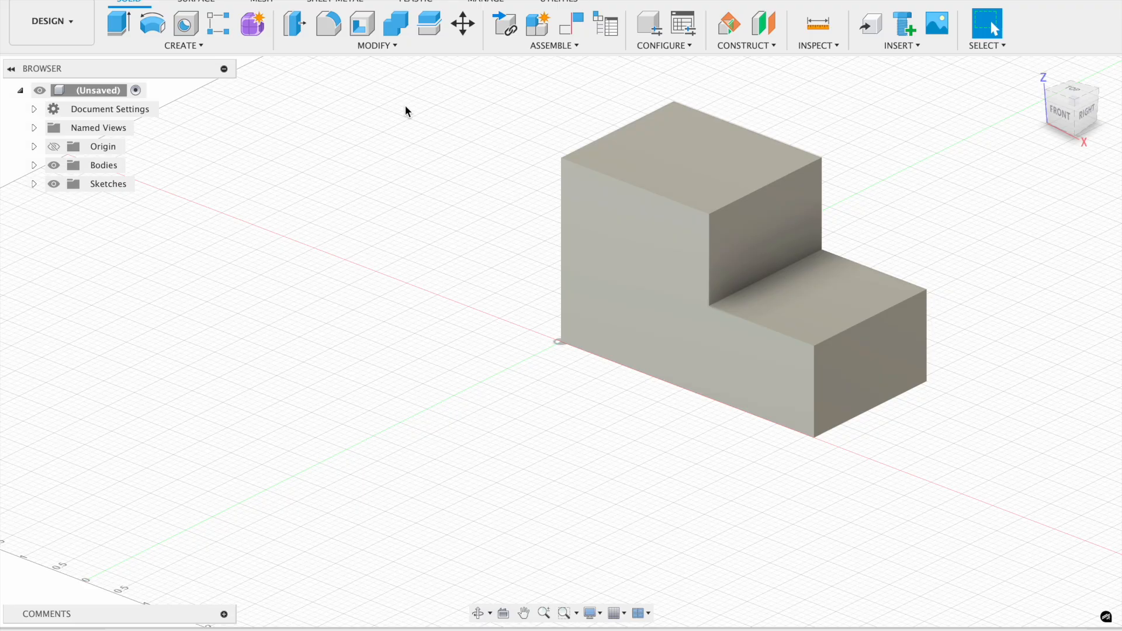
Chamfer the inner edge where the lower step meets the box with equal distances, sloping up to just below the top edge
click(361, 46)
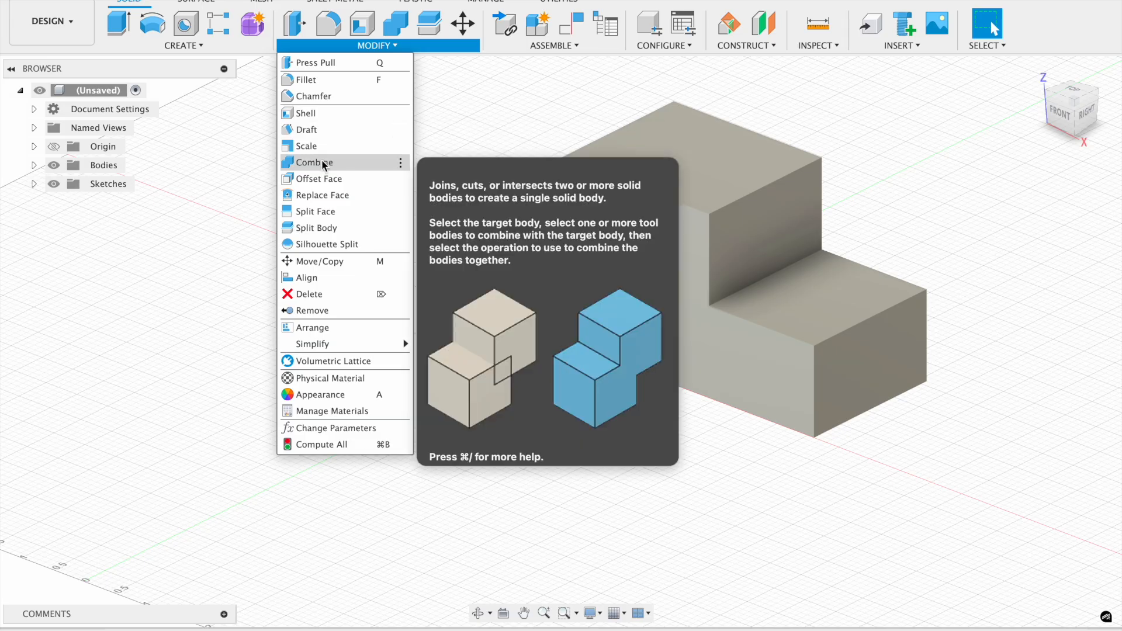
click(326, 102)
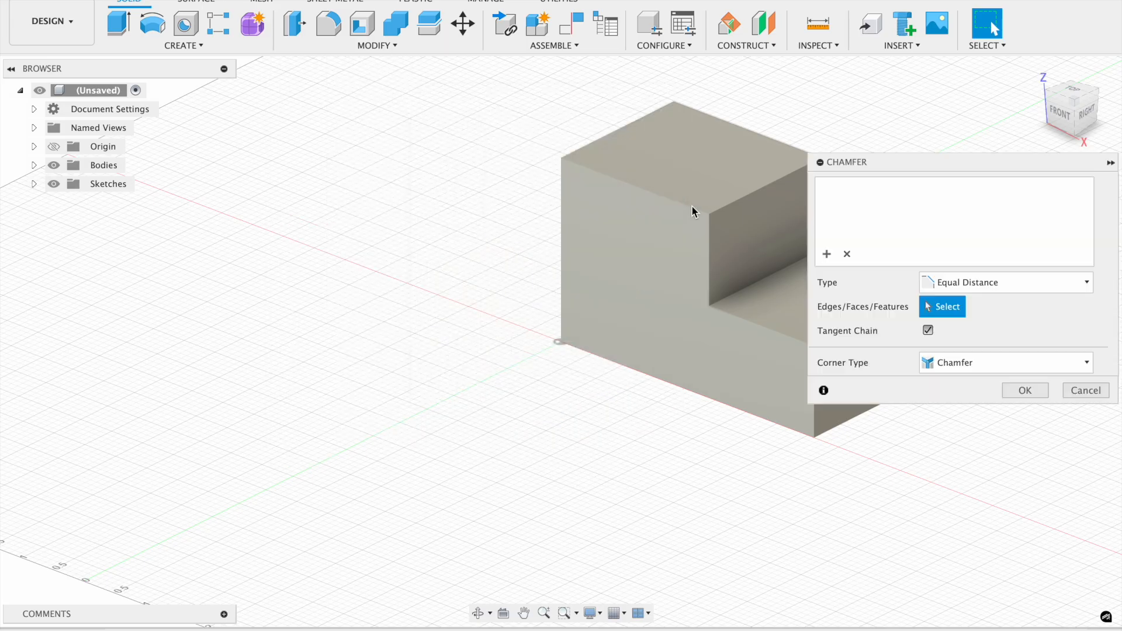
click(717, 303)
drag(727, 293, 768, 261)
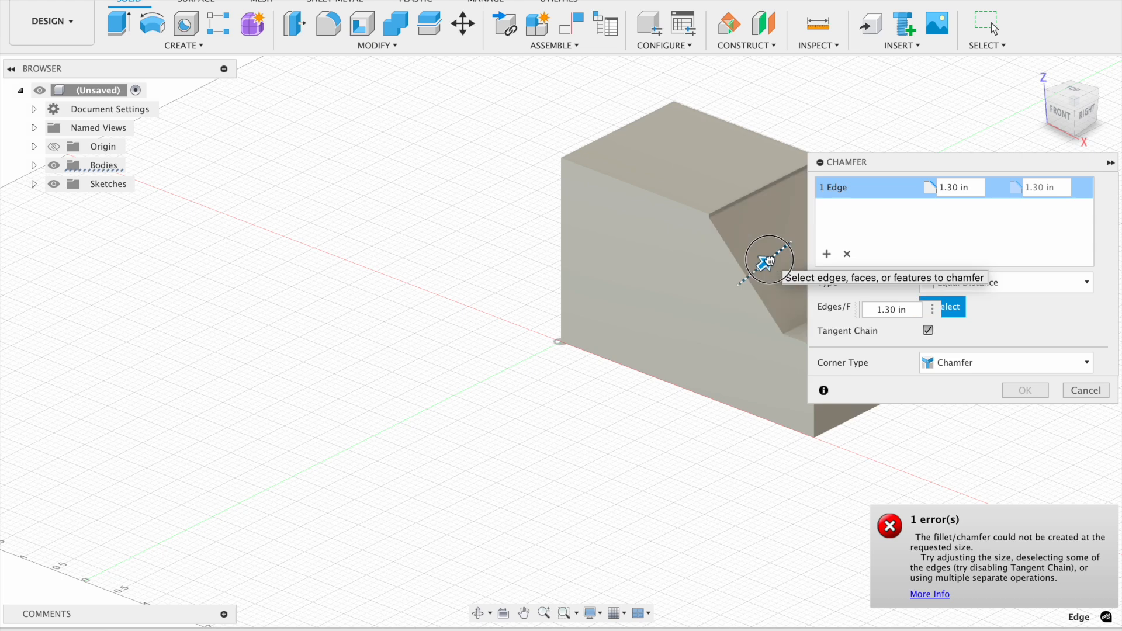
key(Return)
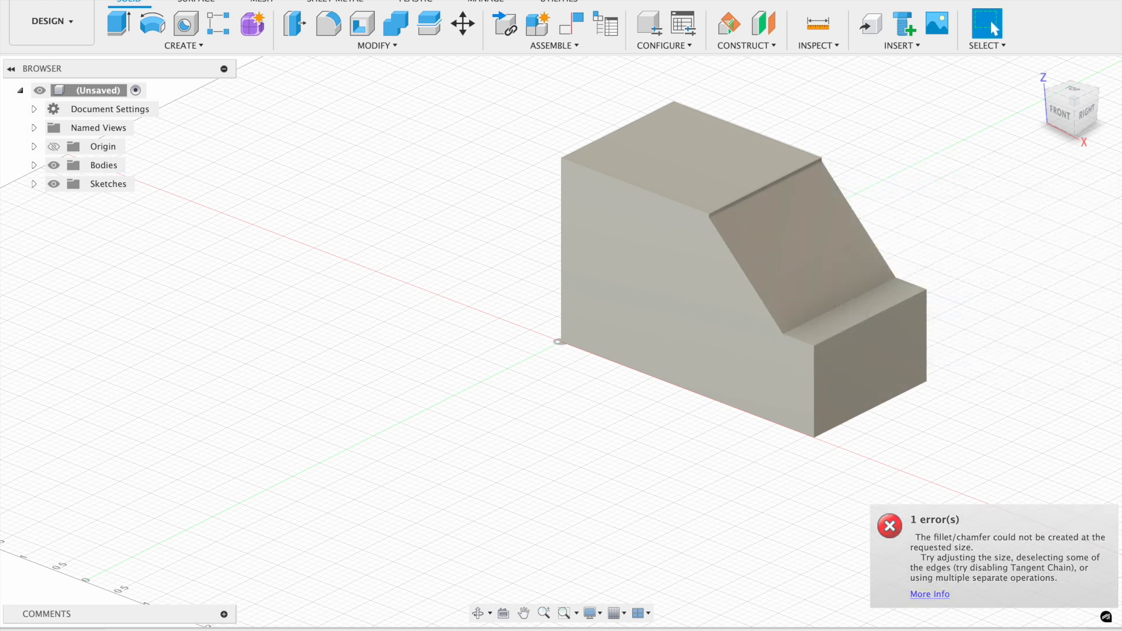
Extrude the body's top face slightly downward to bring it level with the upper edge of the sloped face
click(669, 169)
right_click(670, 170)
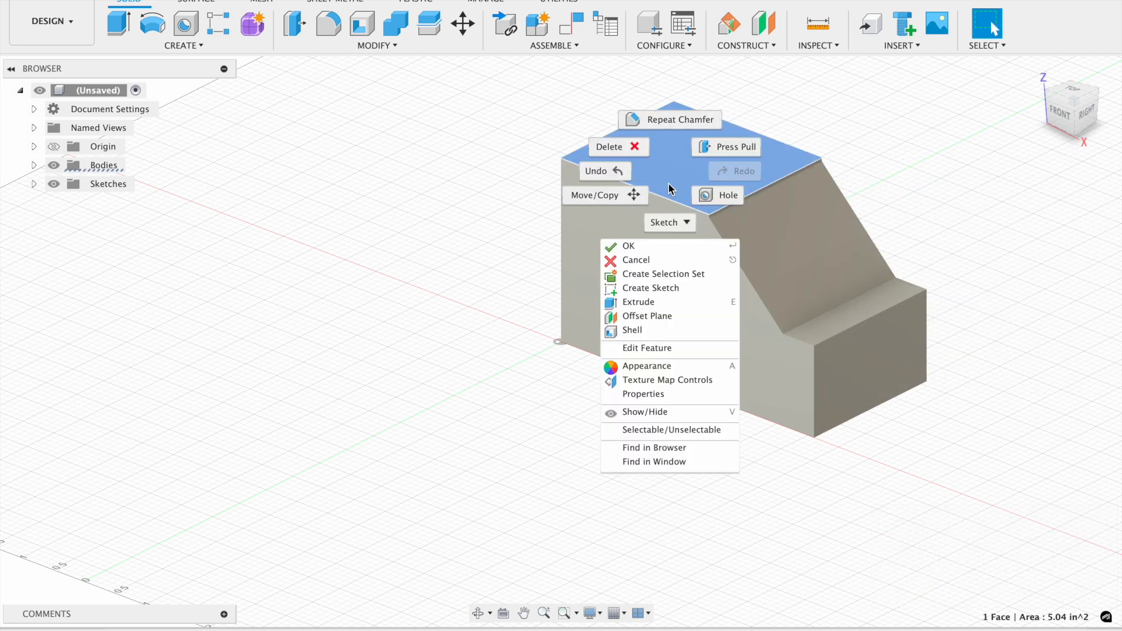
click(663, 301)
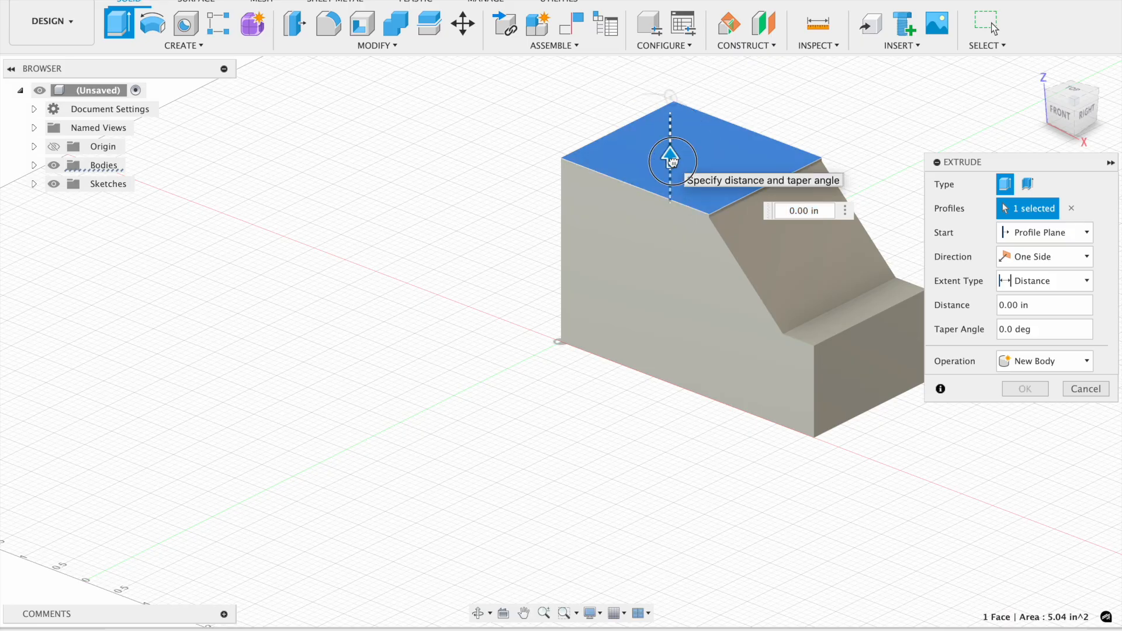
drag(671, 162, 671, 190)
key(Return)
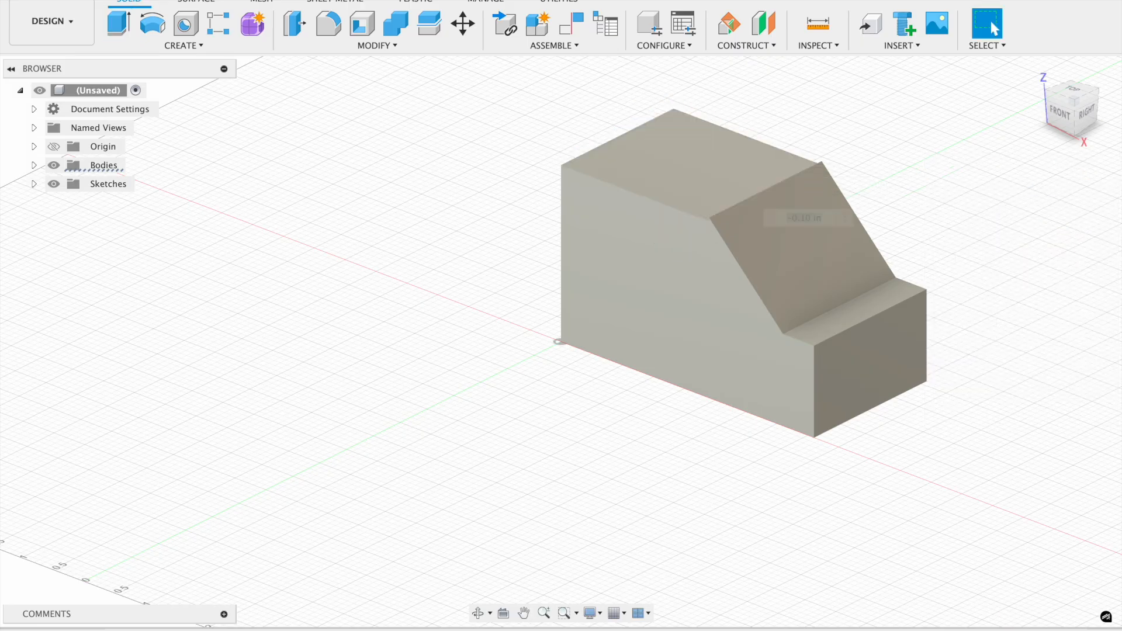
Extrude the end face of the lower step outward a little to lengthen it
click(839, 387)
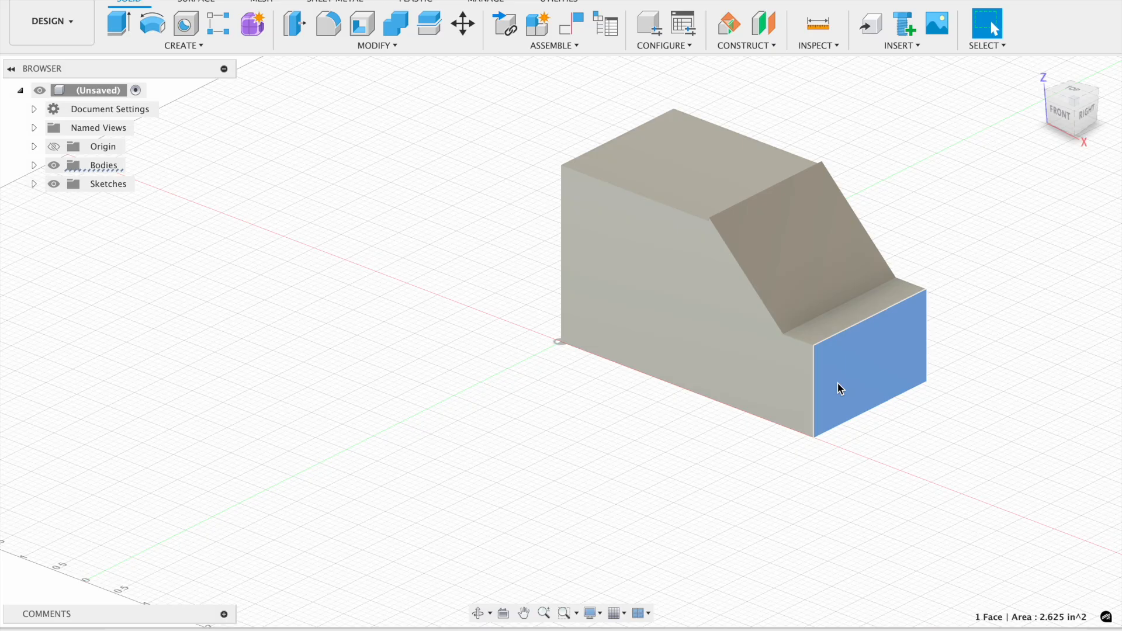
right_click(851, 390)
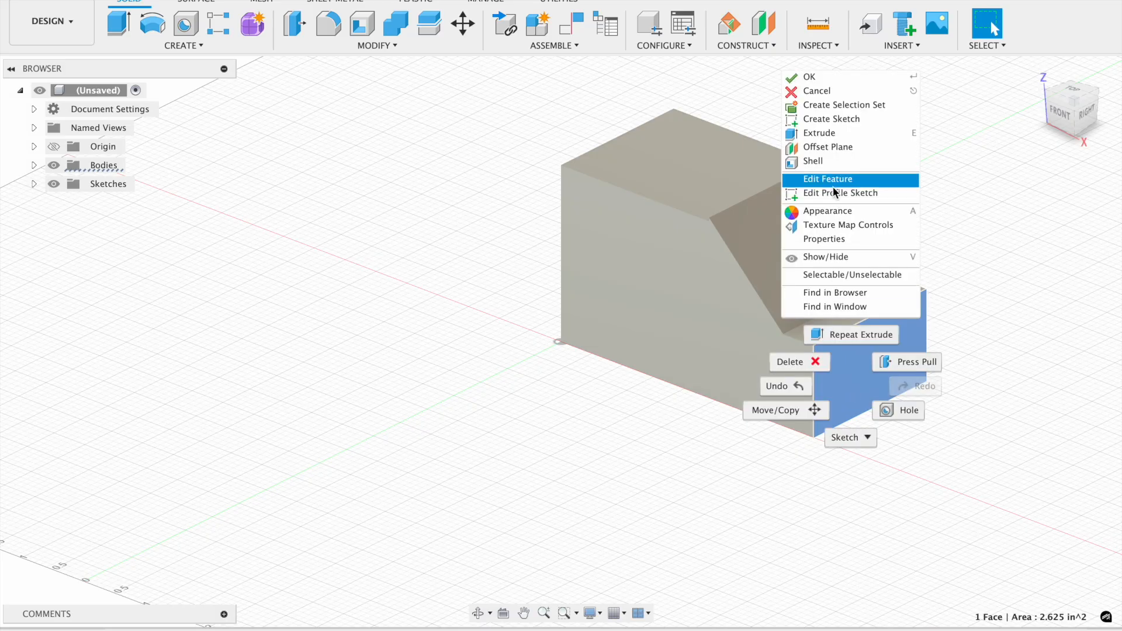
click(819, 134)
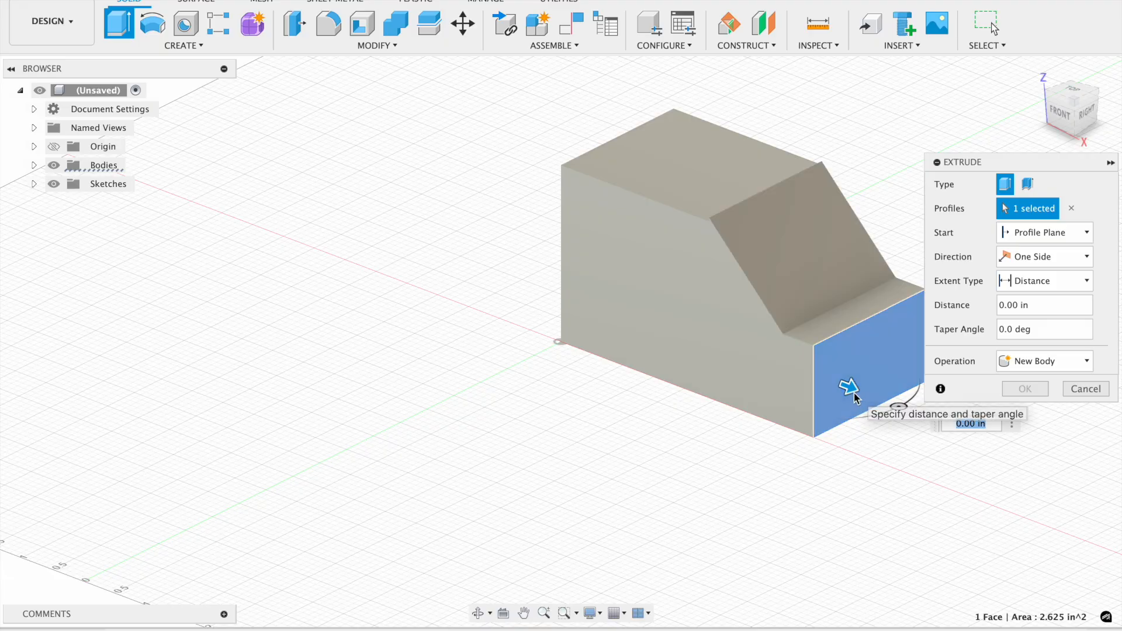
drag(847, 388, 894, 419)
key(Return)
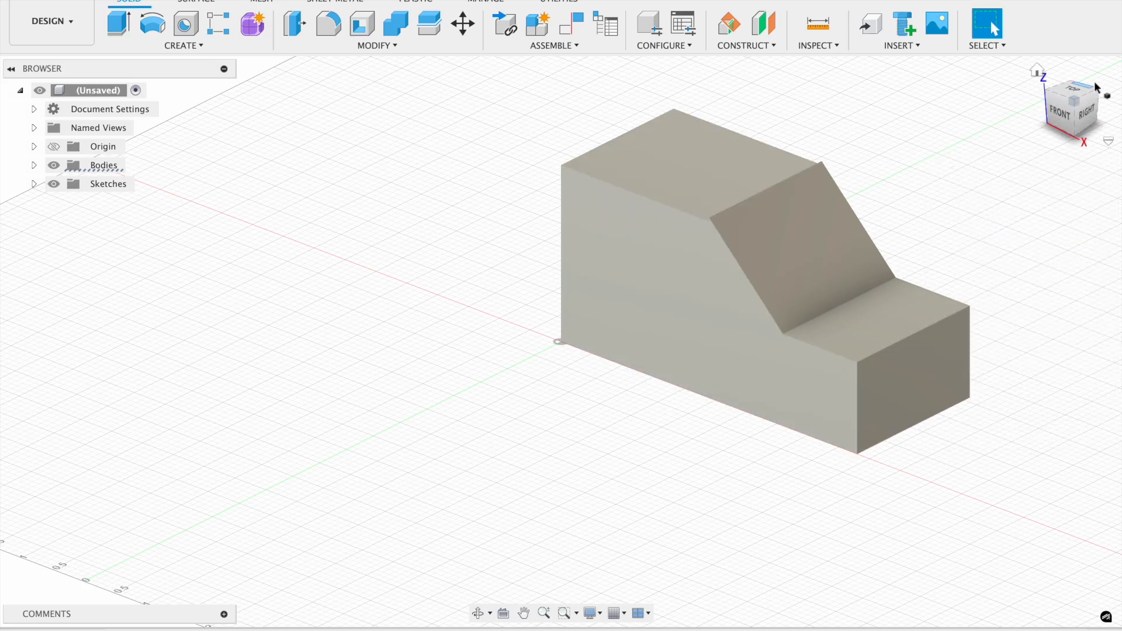
Extrude the tall face at the opposite end from the lower step outward to lengthen the body
click(1062, 101)
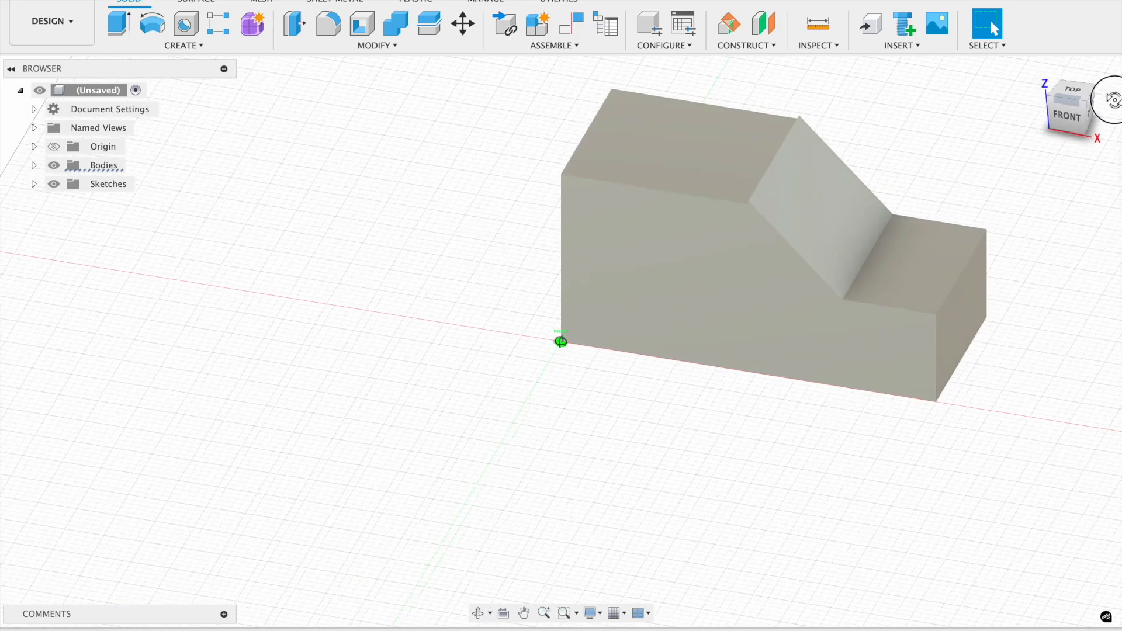
click(1064, 100)
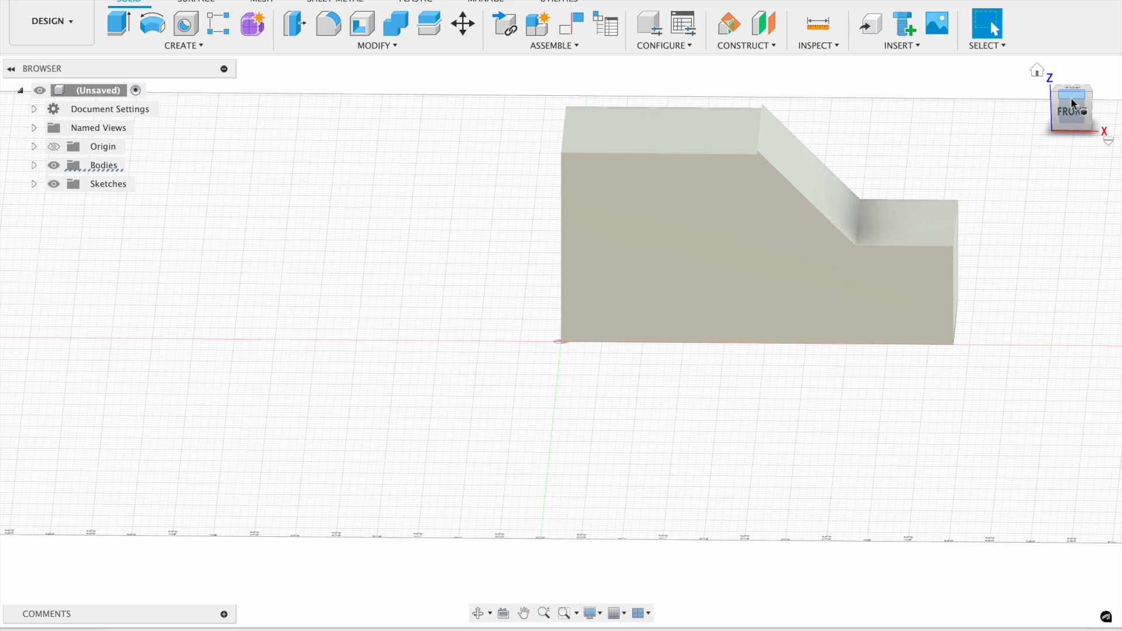
drag(1088, 96, 1102, 95)
click(552, 228)
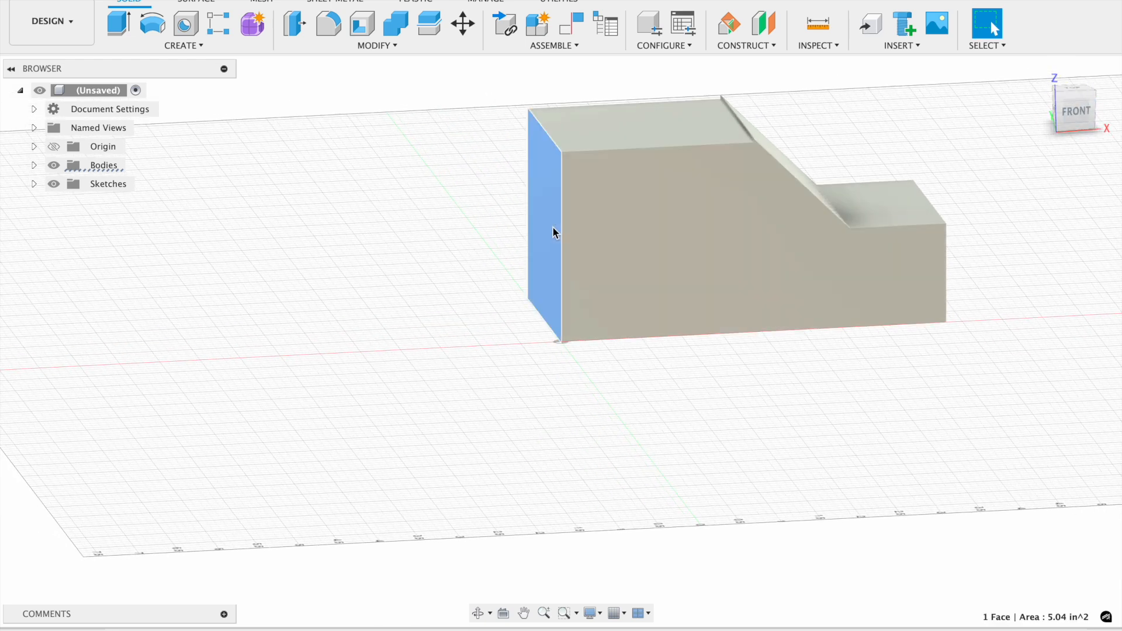
right_click(553, 228)
click(515, 358)
drag(539, 229, 406, 253)
key(Return)
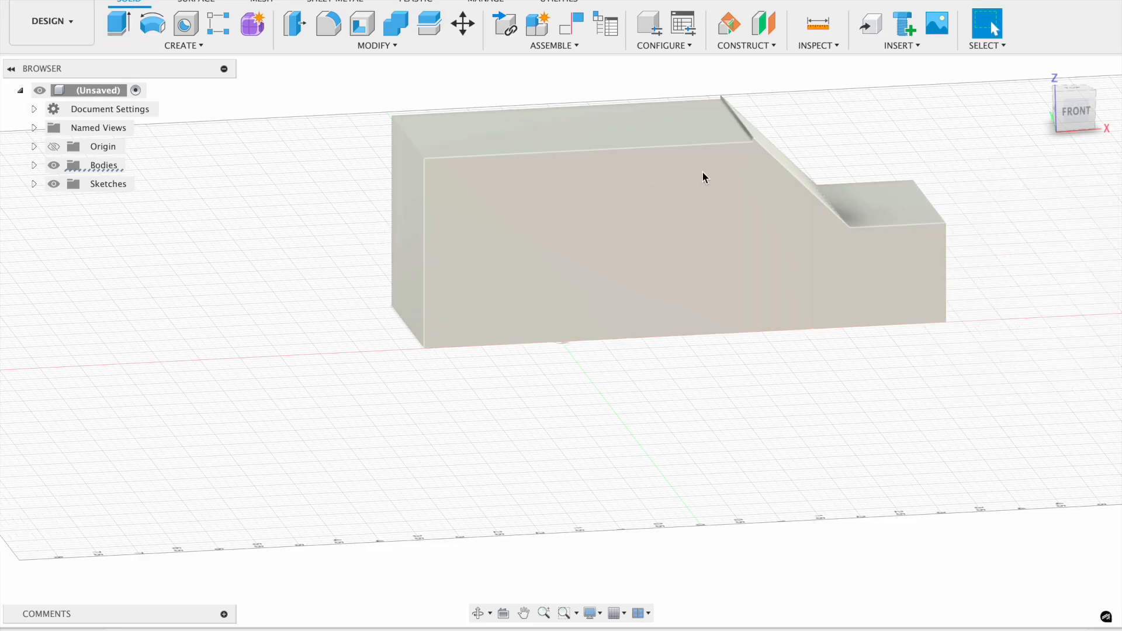
Extrude the body's long top face slightly upward and return to the home view
click(688, 142)
right_click(689, 140)
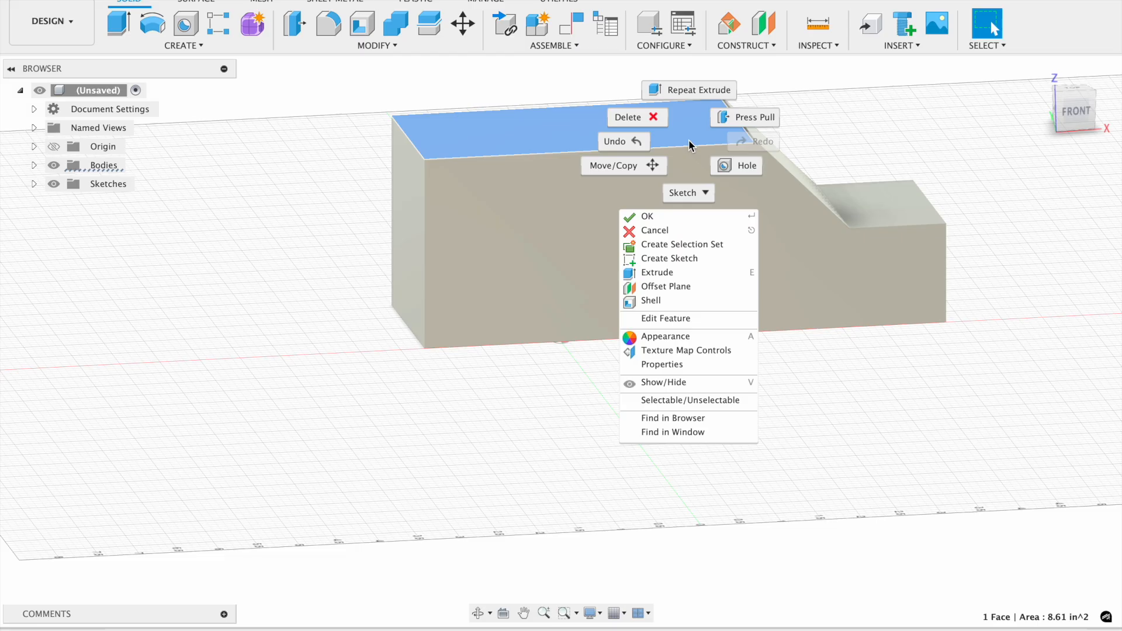
click(658, 272)
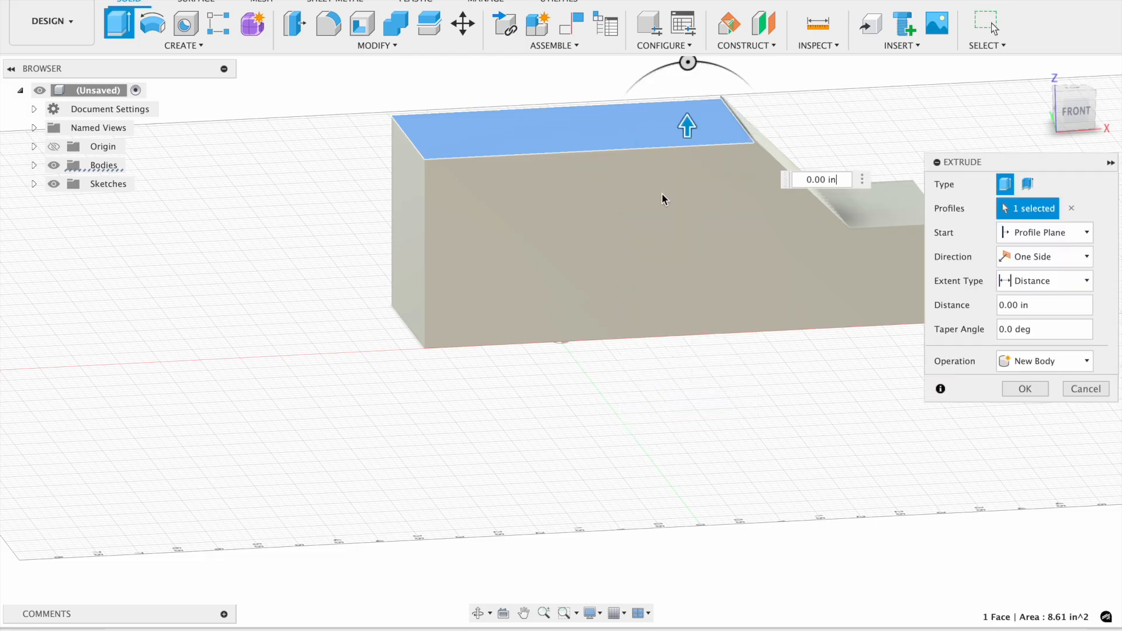
click(687, 124)
click(687, 115)
key(Escape)
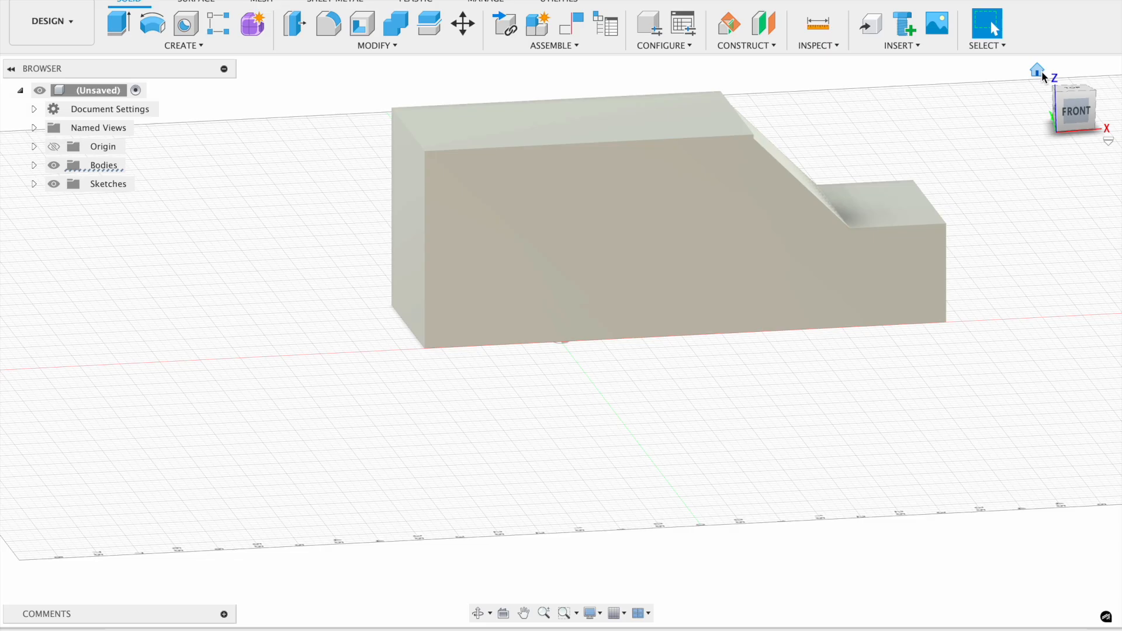
click(1039, 71)
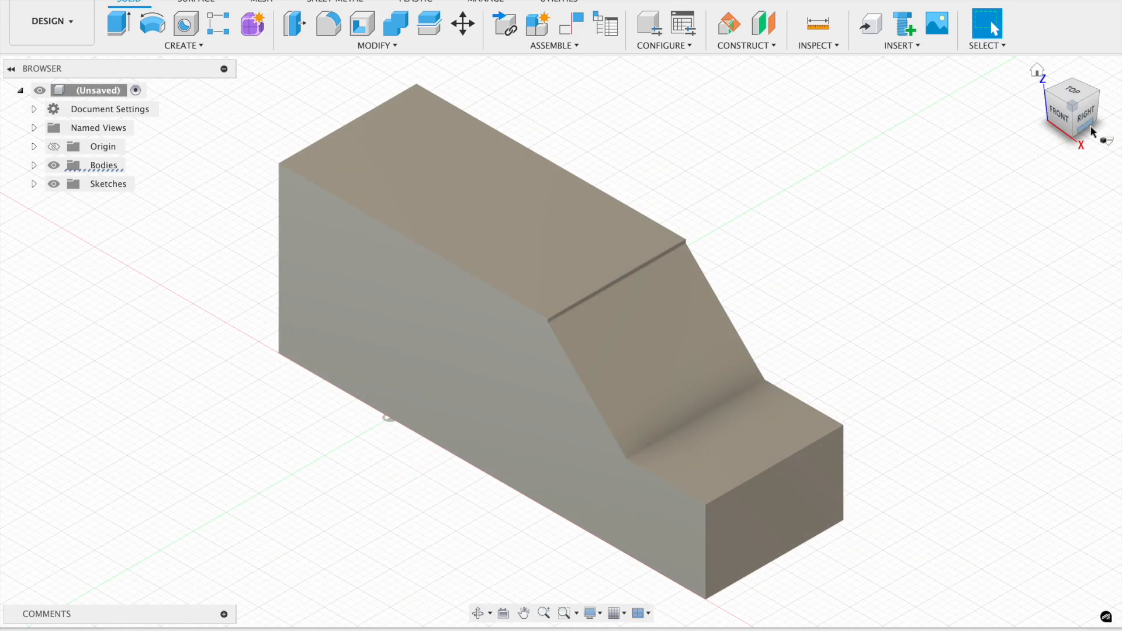
Start a sketch on the body's long front side face
drag(1074, 106, 1102, 88)
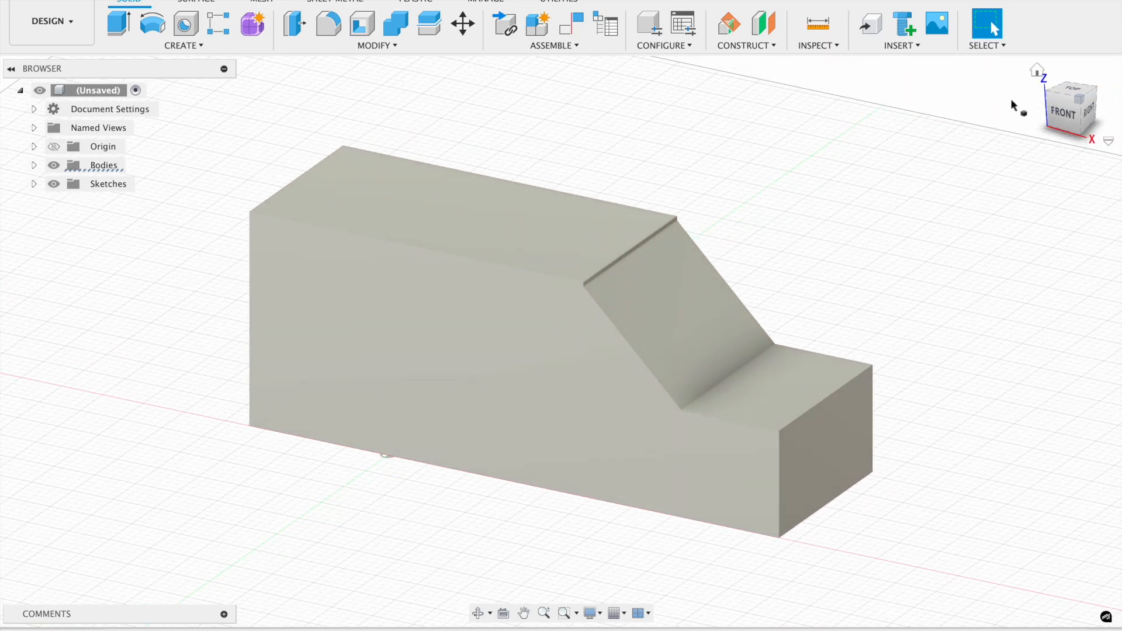
click(486, 444)
right_click(486, 444)
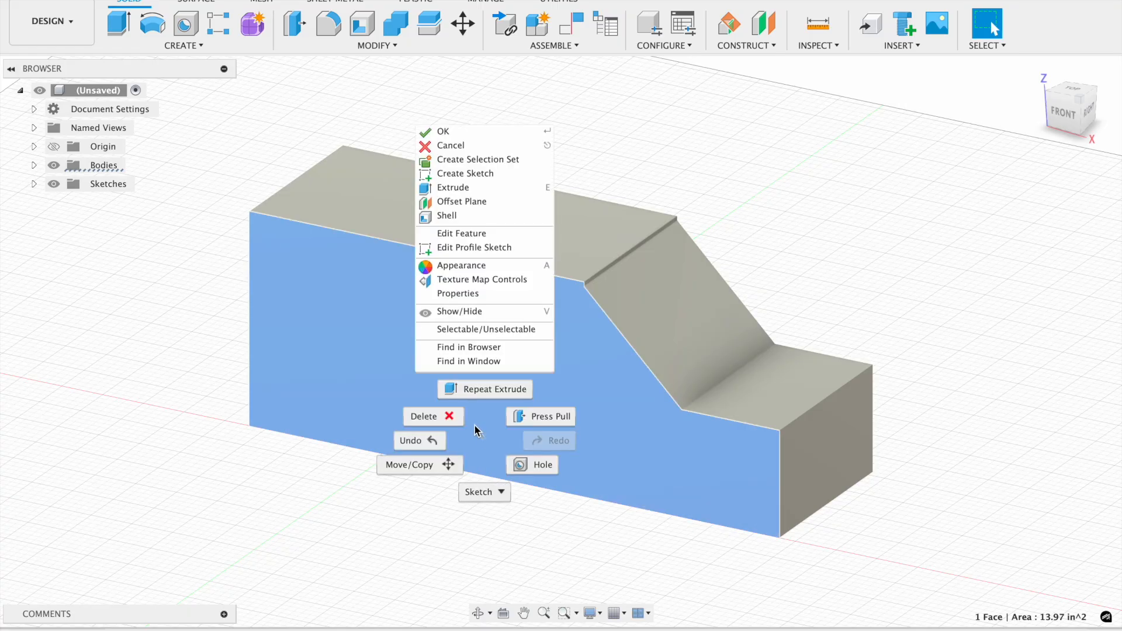
click(484, 175)
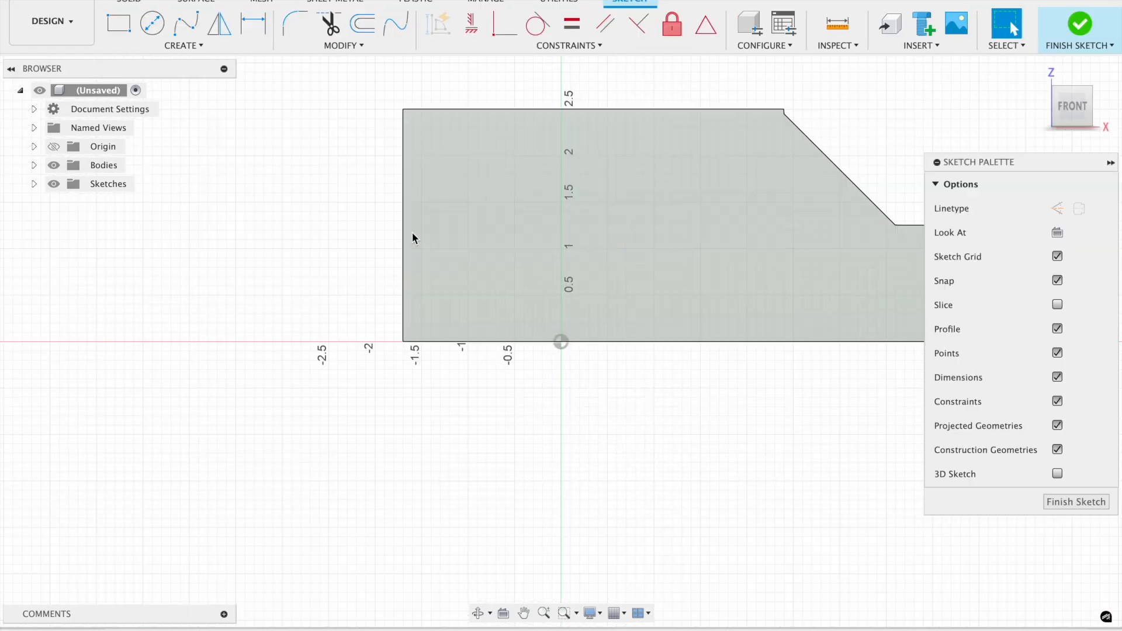
click(169, 51)
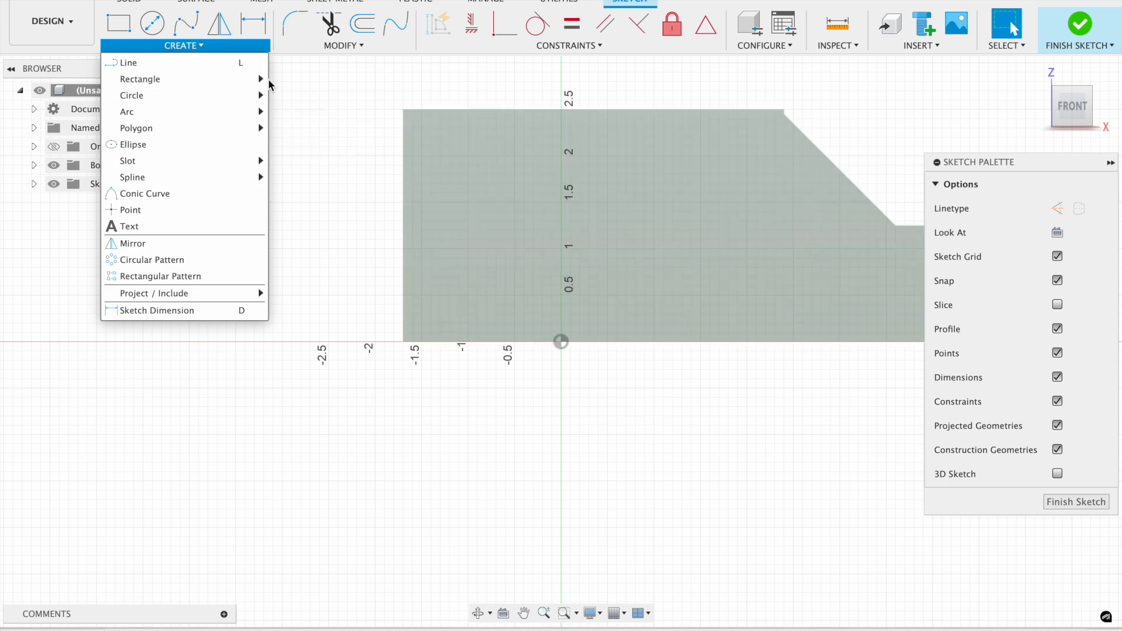
mouse_move(226, 112)
click(296, 128)
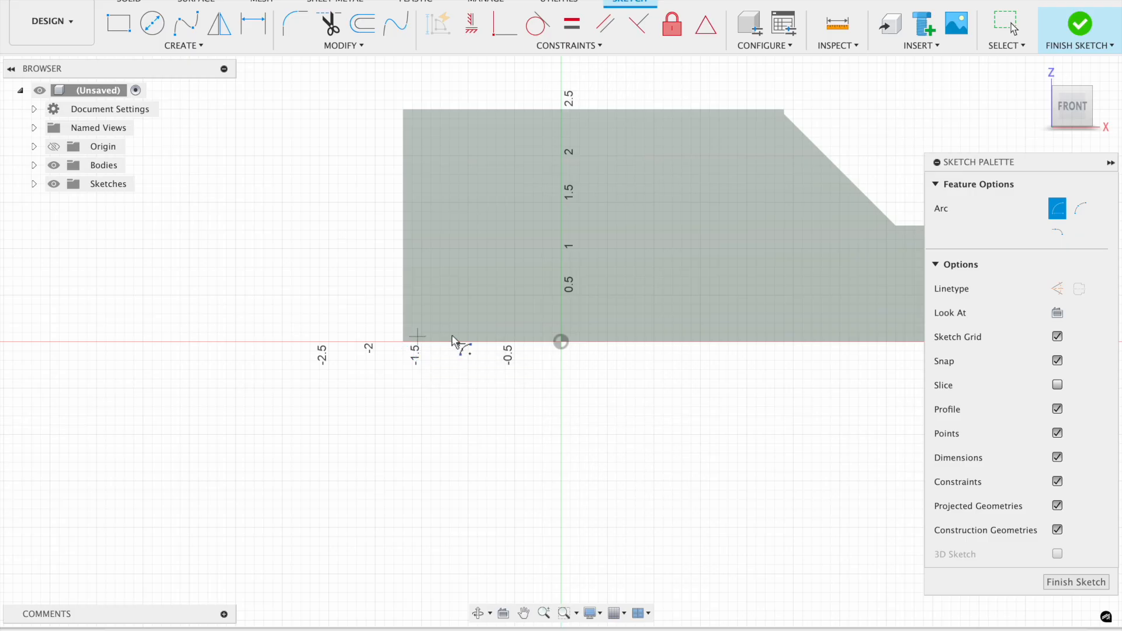
click(431, 341)
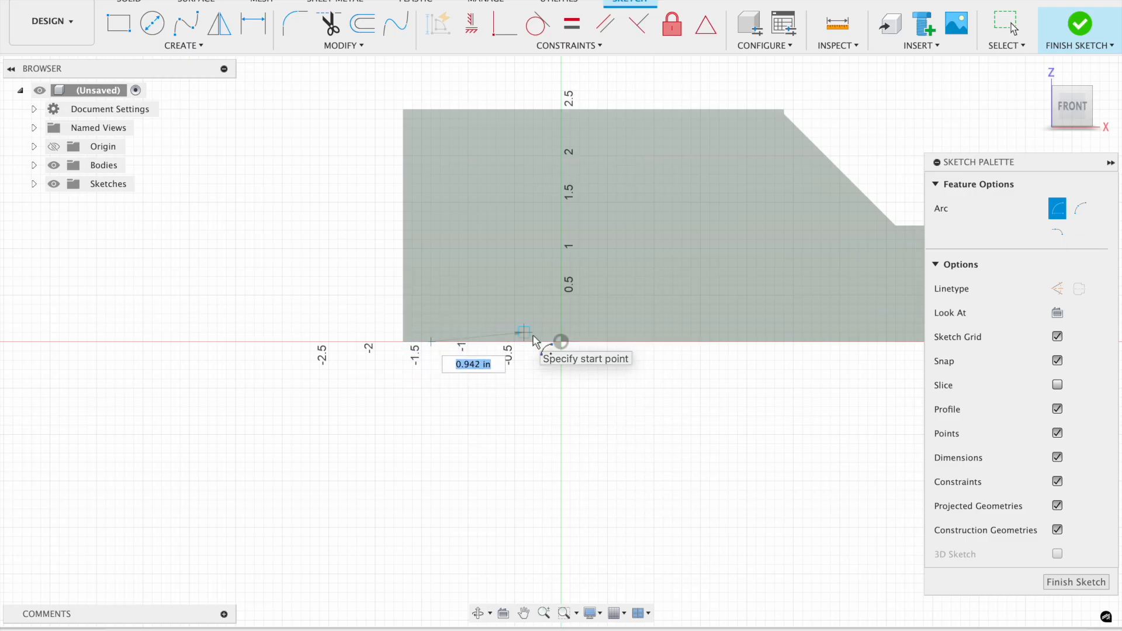
click(561, 334)
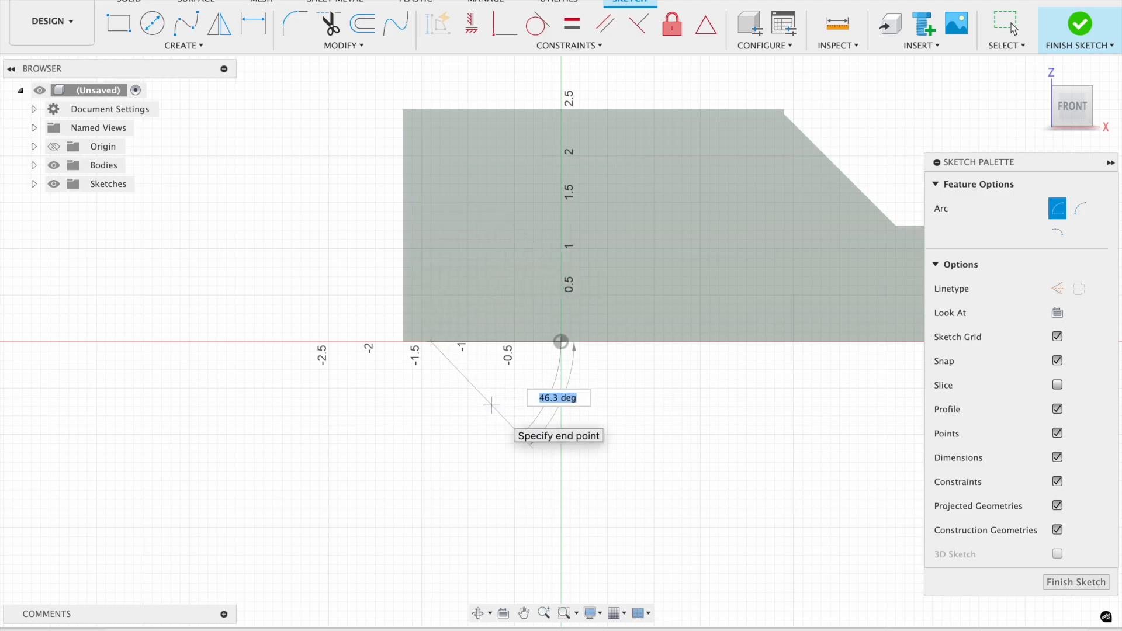
key(Escape)
Draw a 3-point arc about 1.4 in wide on the face's lower edge, bulging upward and ending at the origin
click(183, 45)
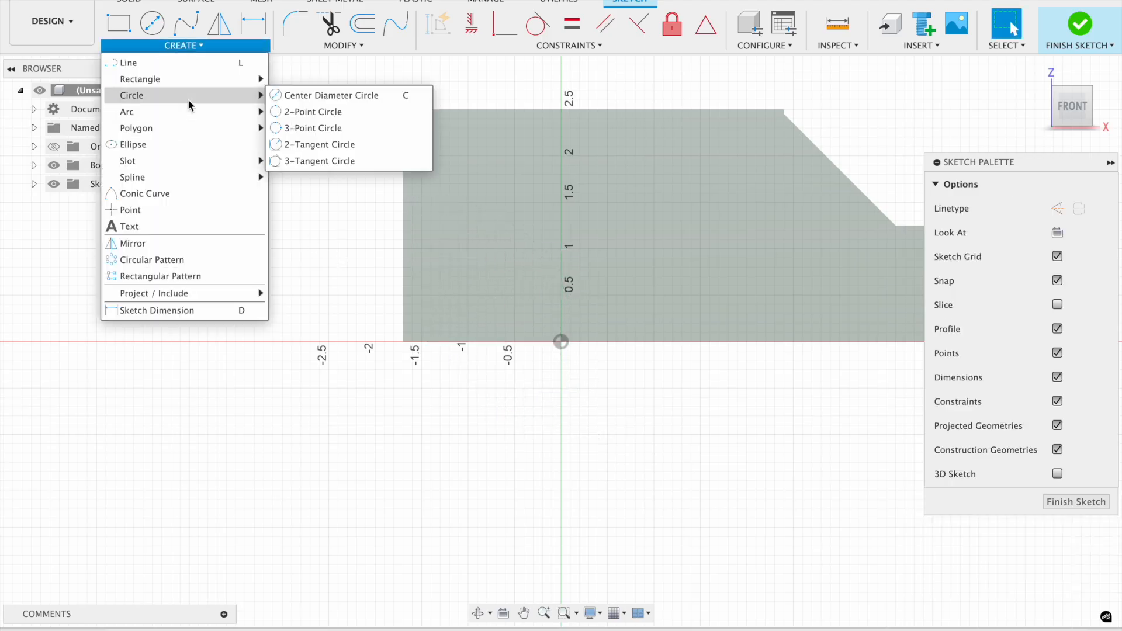
mouse_move(212, 118)
click(286, 112)
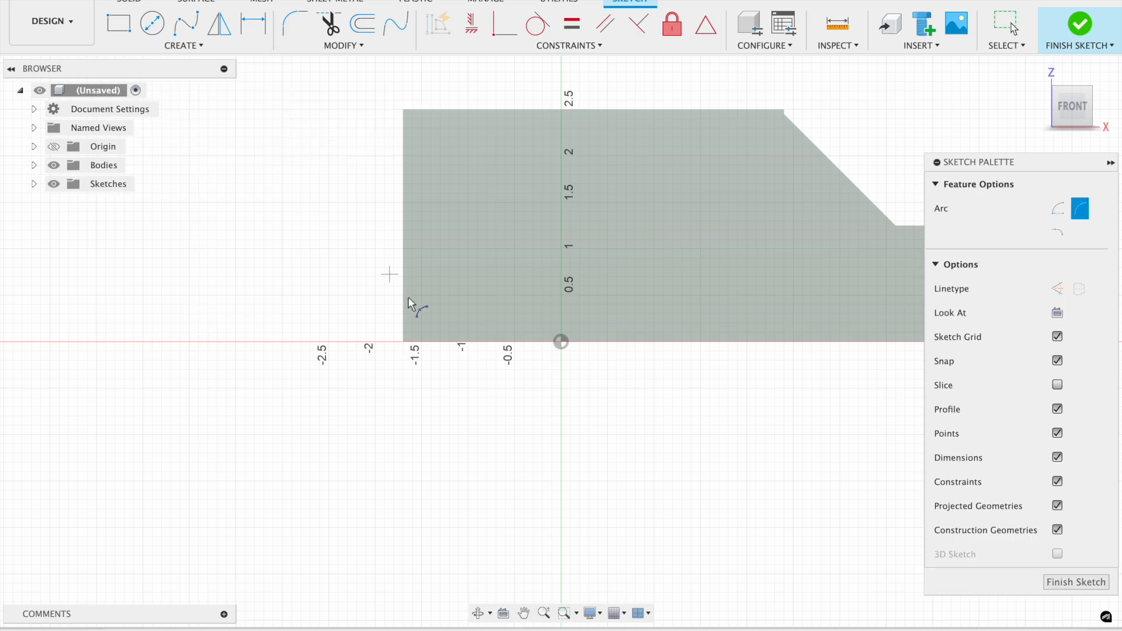
click(430, 342)
click(561, 342)
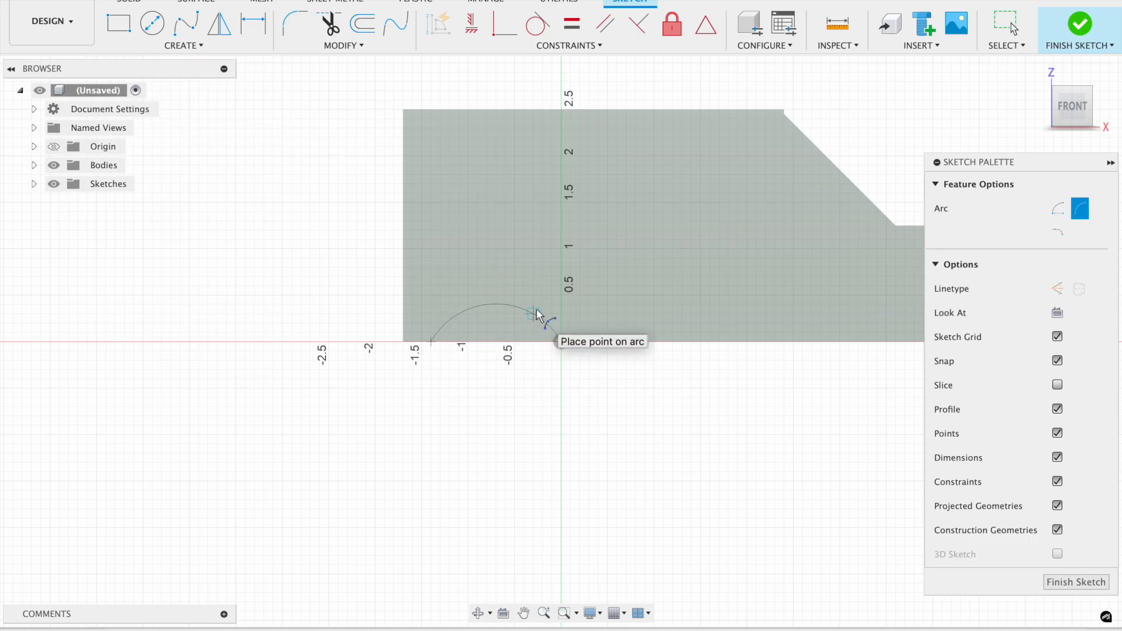
key(Escape)
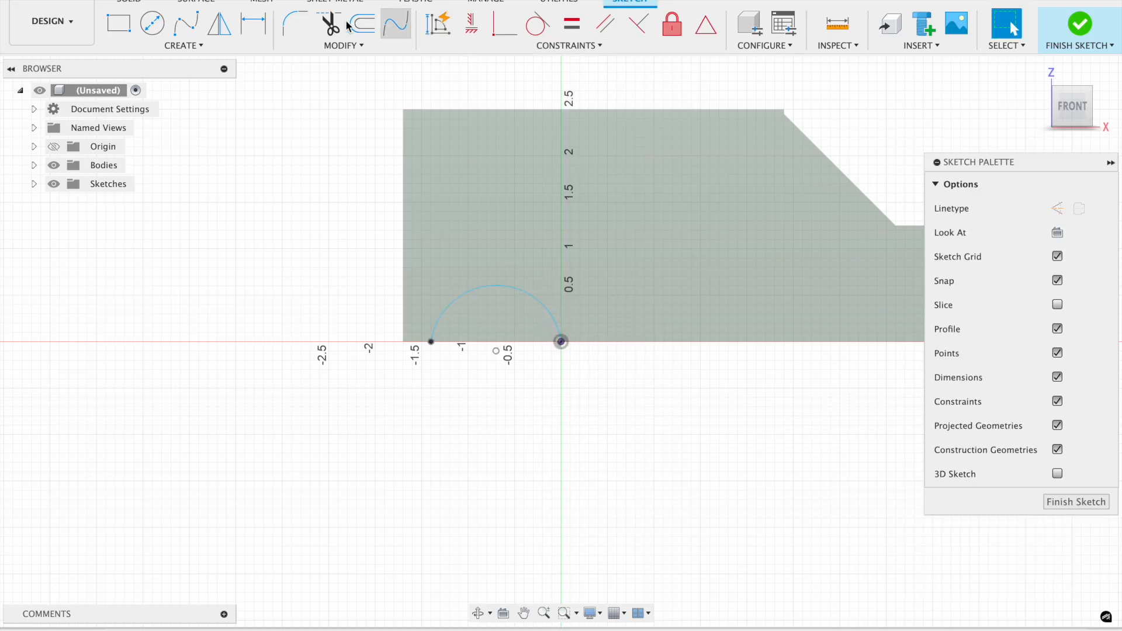
Close the arc with a straight line between its endpoints along the face's lower edge
click(224, 46)
click(212, 64)
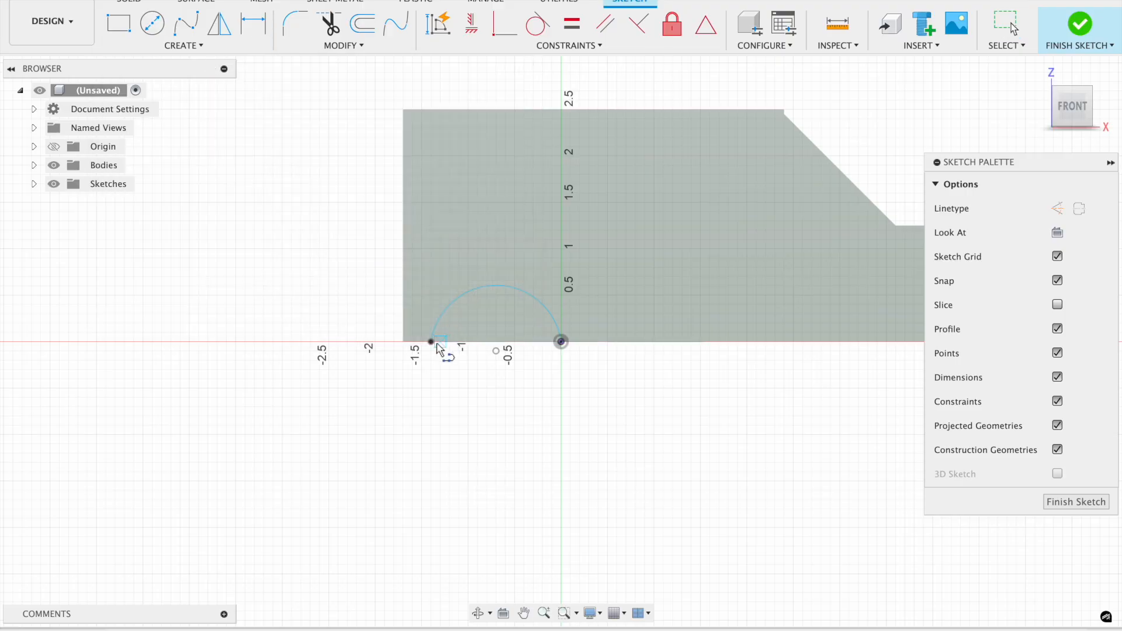
click(432, 342)
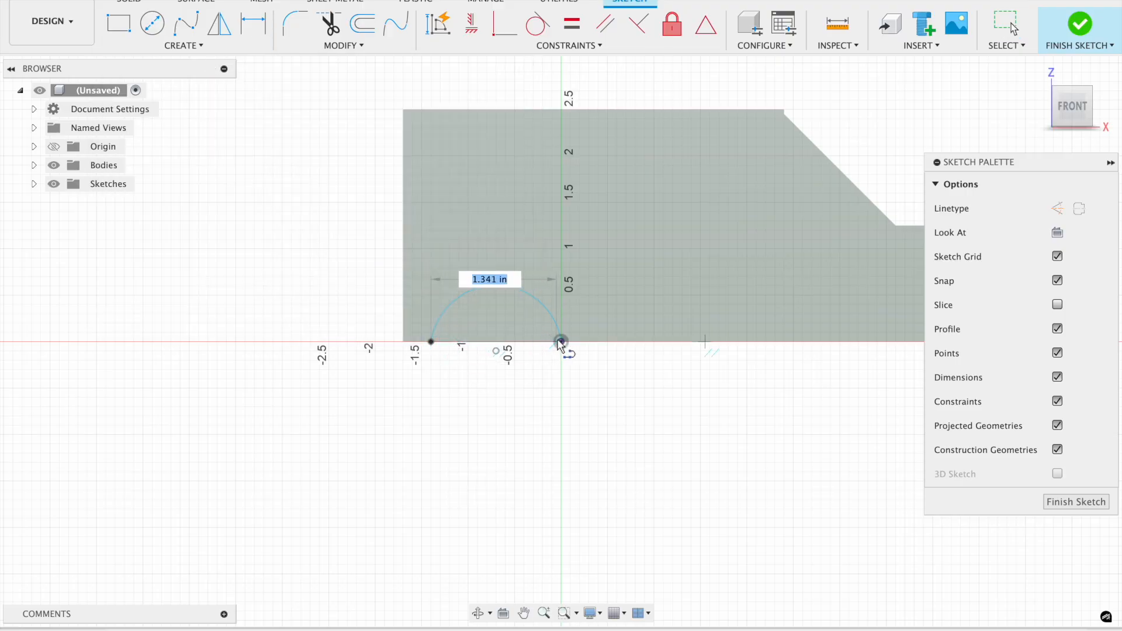
click(561, 342)
key(Escape)
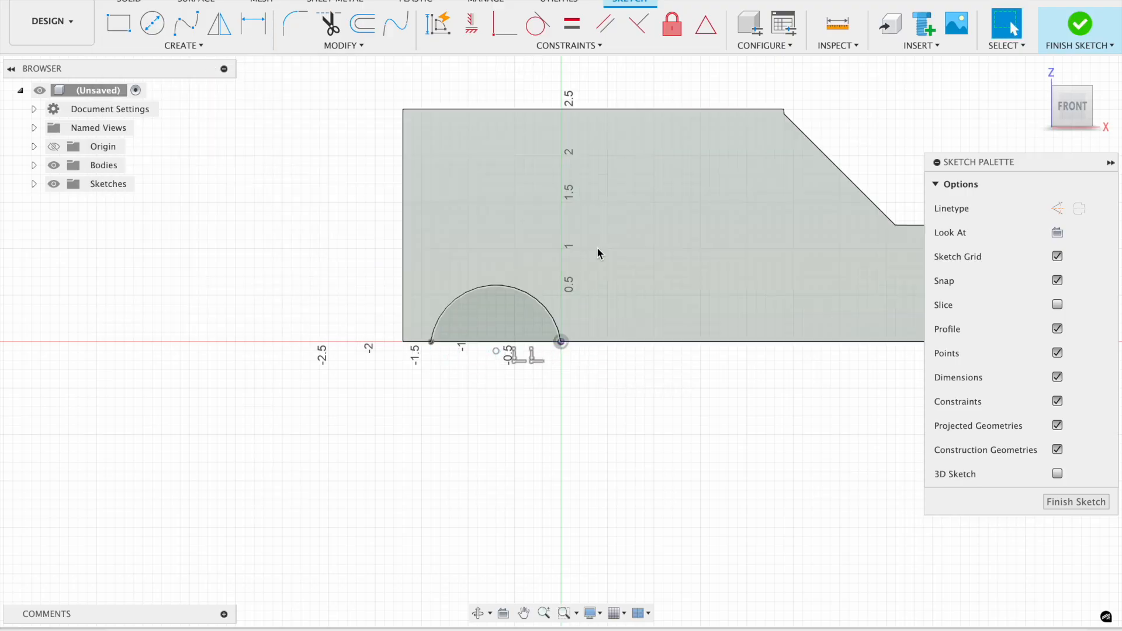
Draw a vertical construction line from the face's upper edge to its lower edge, about 0.5 in past the origin
click(170, 46)
click(152, 64)
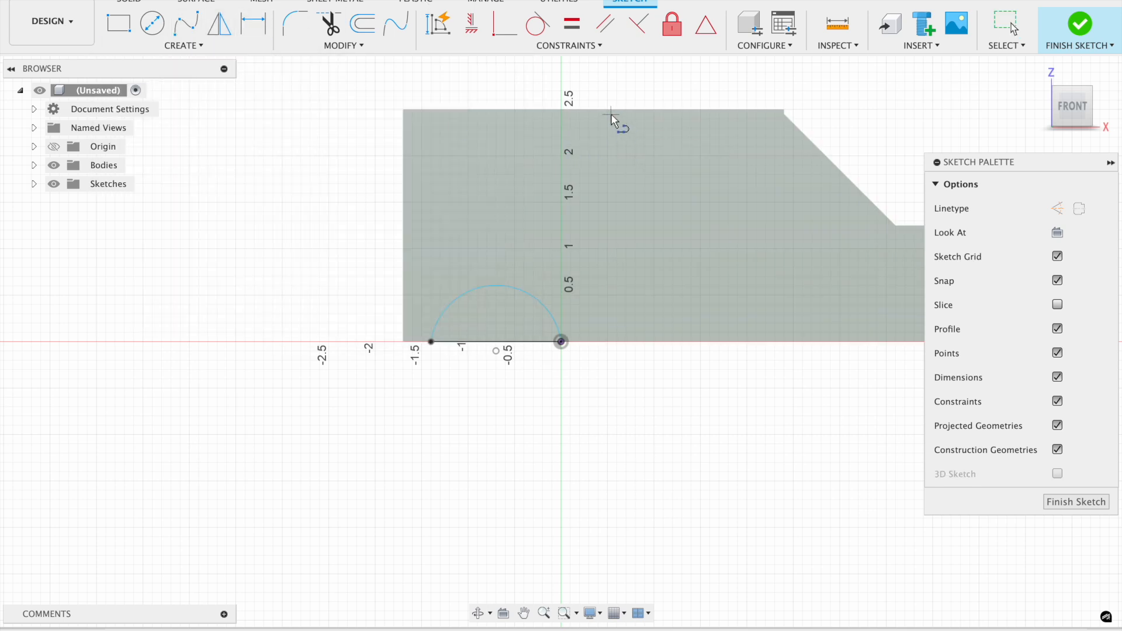
click(608, 110)
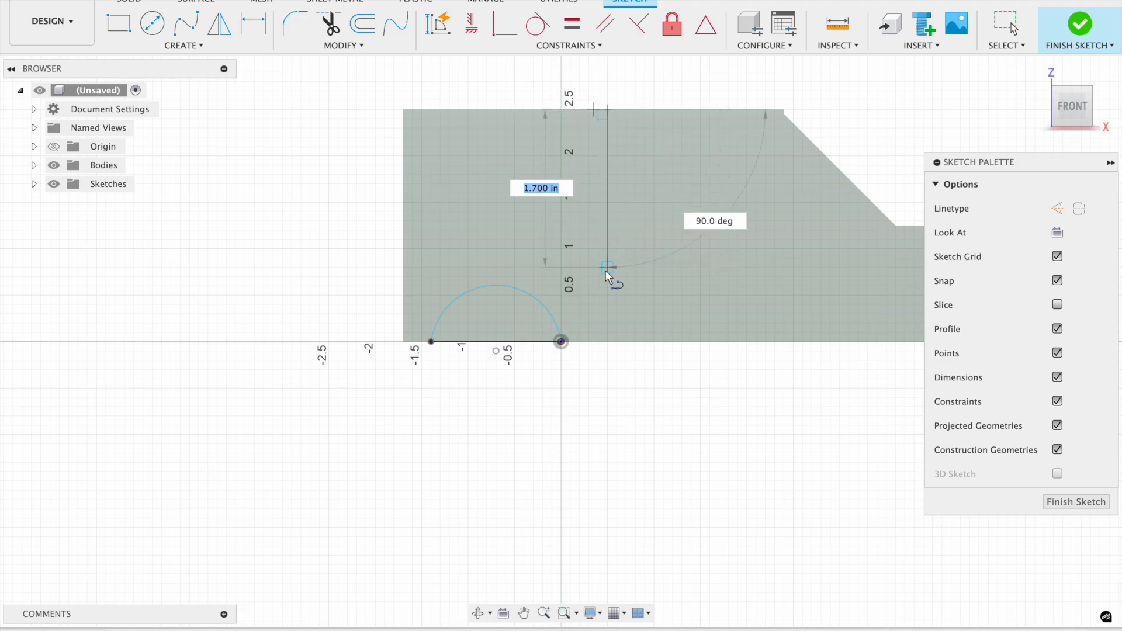
click(1060, 210)
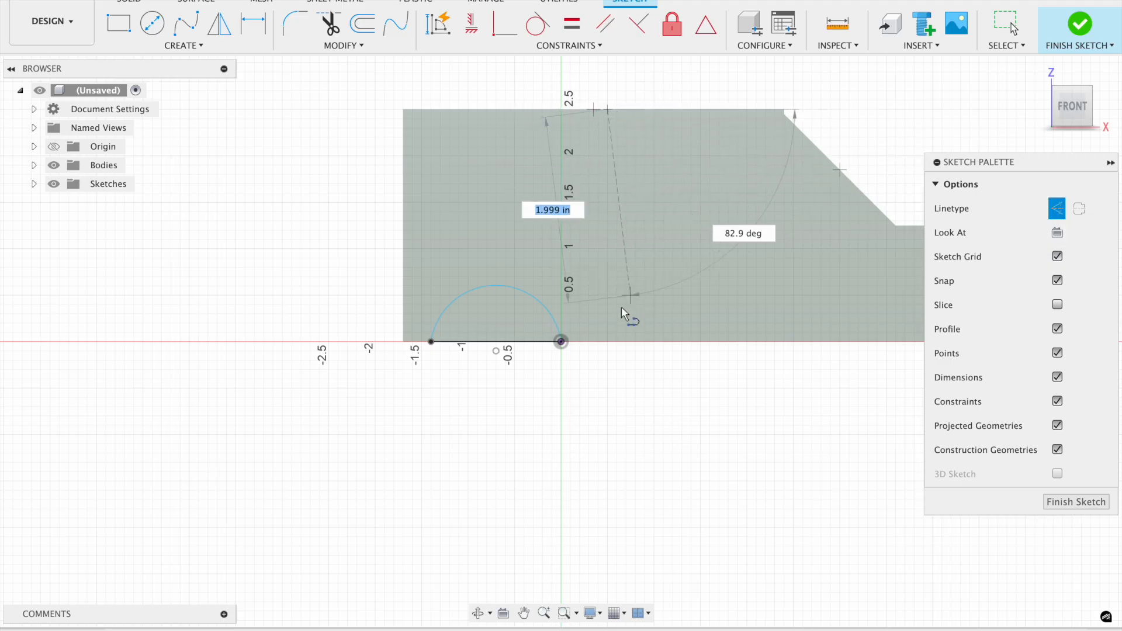
double_click(607, 342)
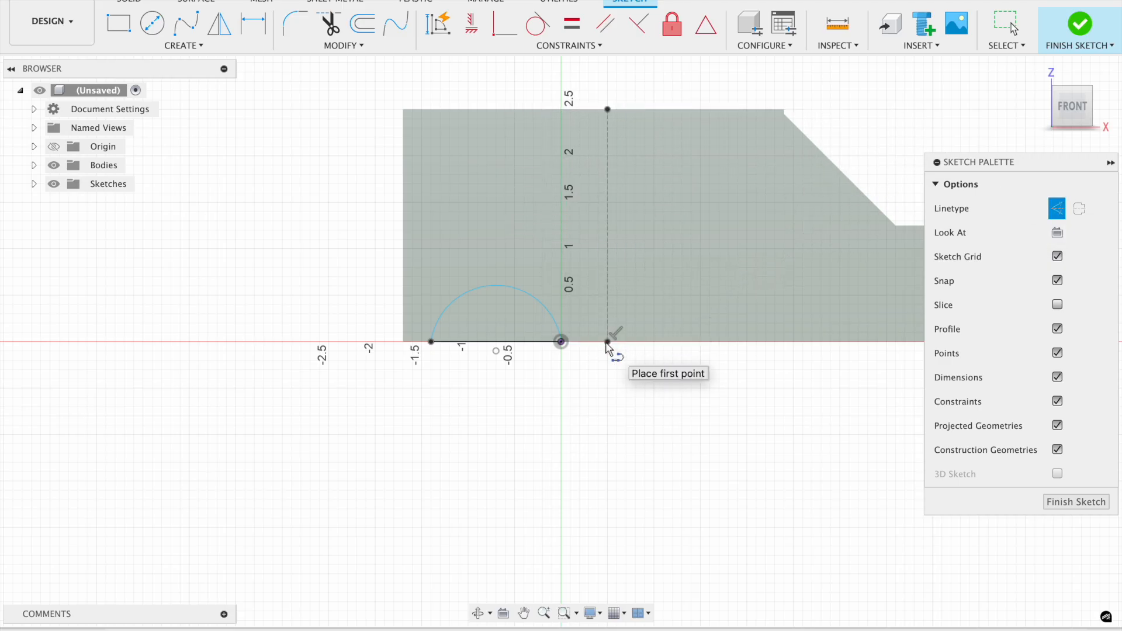
key(Escape)
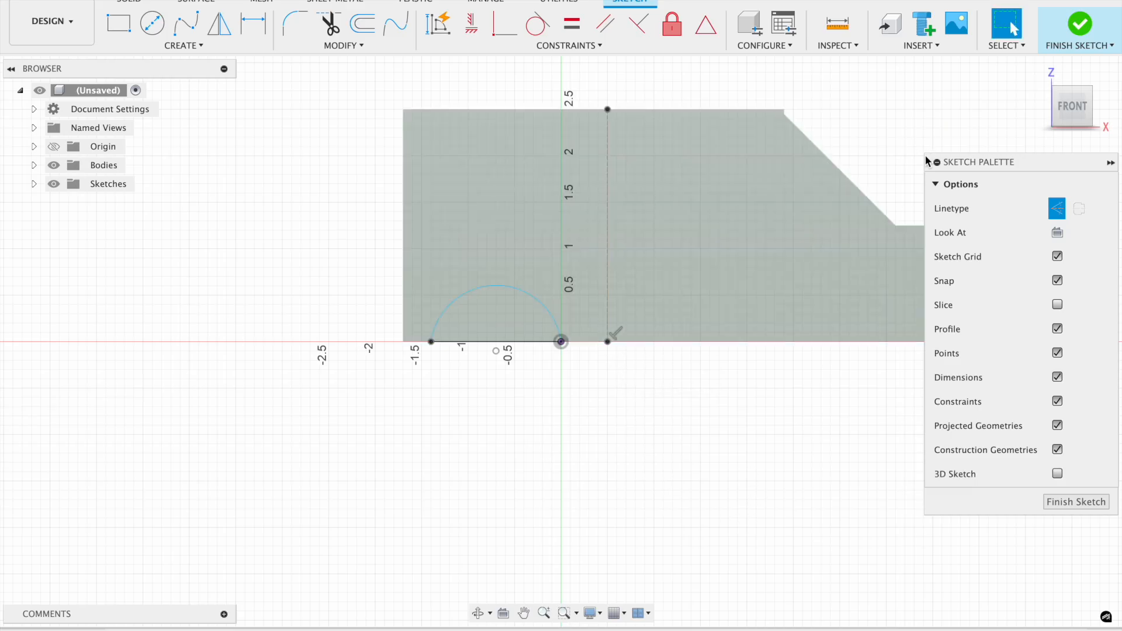
Mirror the arc and its closing line about the vertical construction line
click(227, 33)
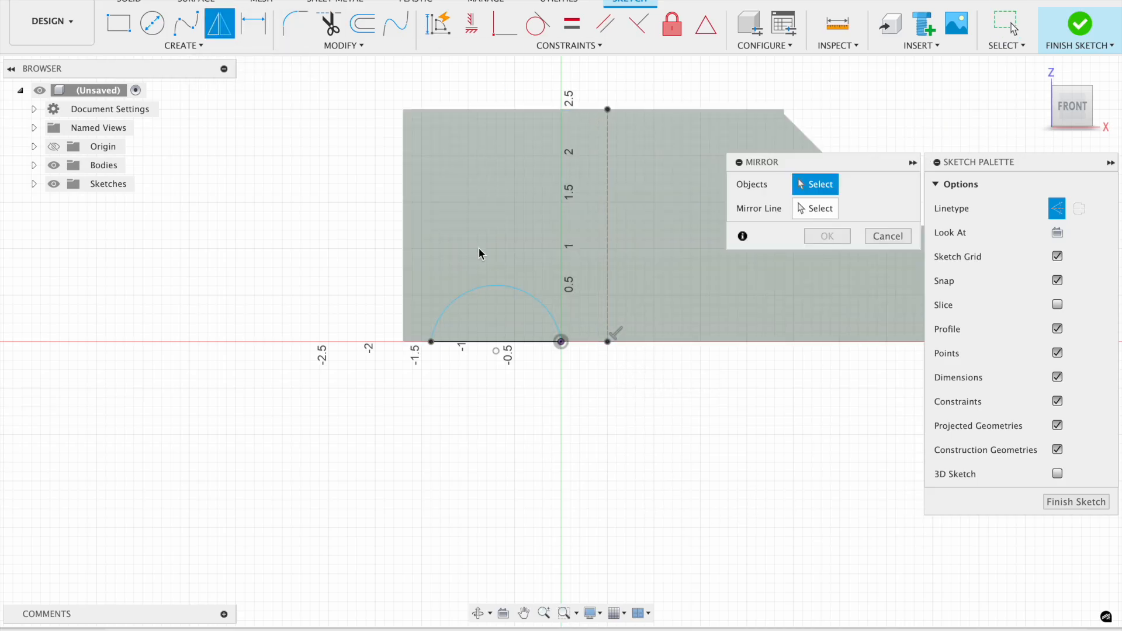
click(475, 299)
click(485, 342)
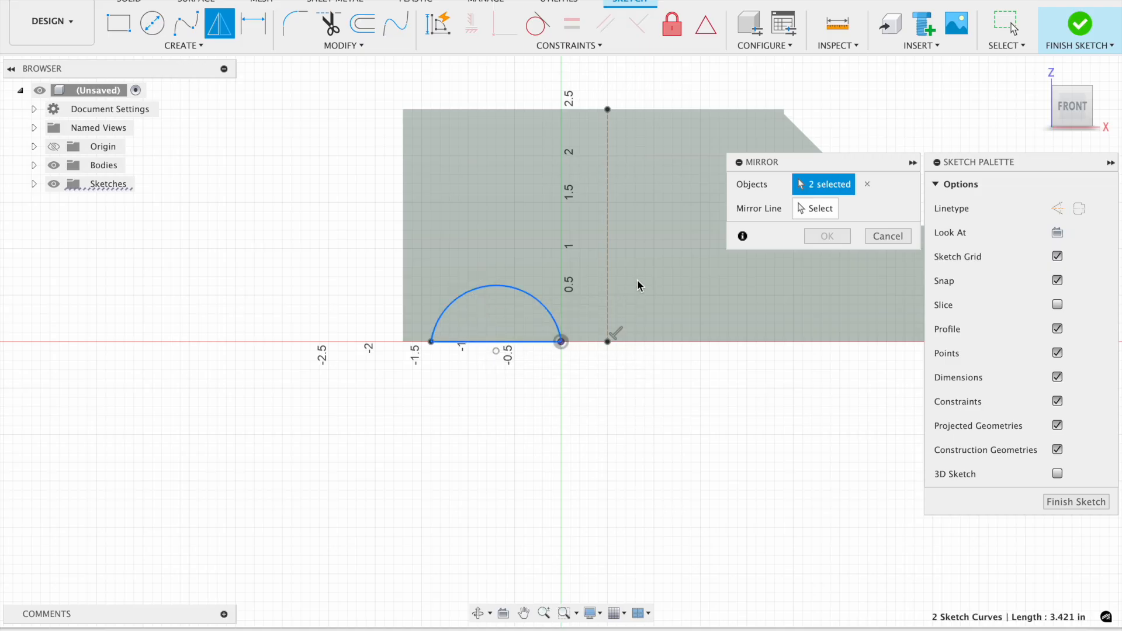
click(803, 212)
click(608, 264)
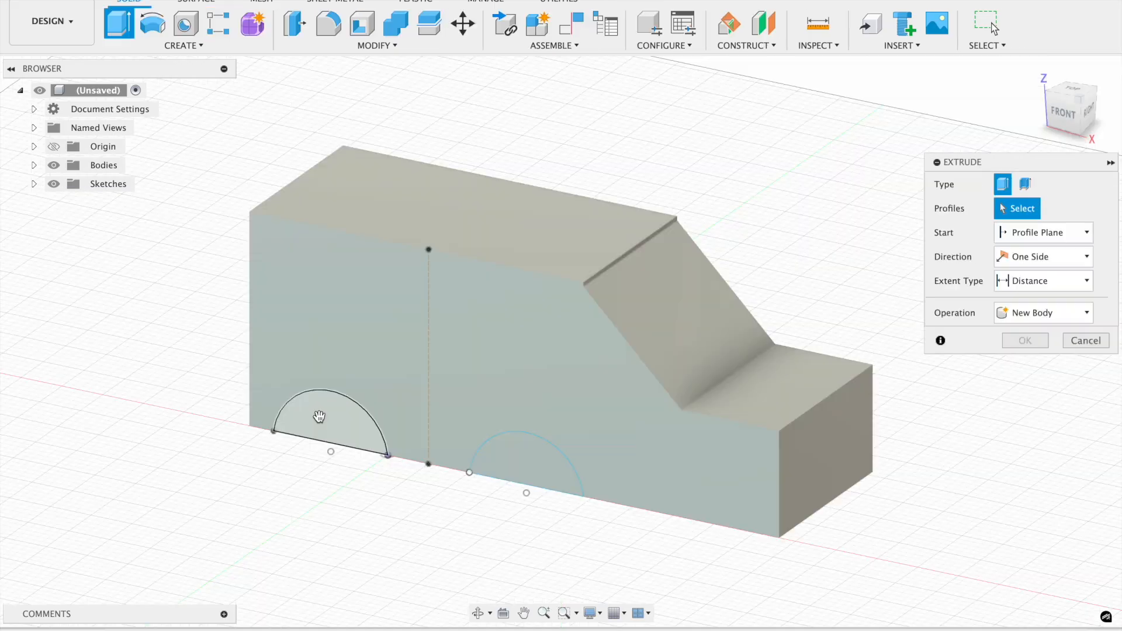
Extrude both semicircular profiles as a cut about 2.1 in deep through the body's full width to form wheel arches
click(330, 424)
click(517, 461)
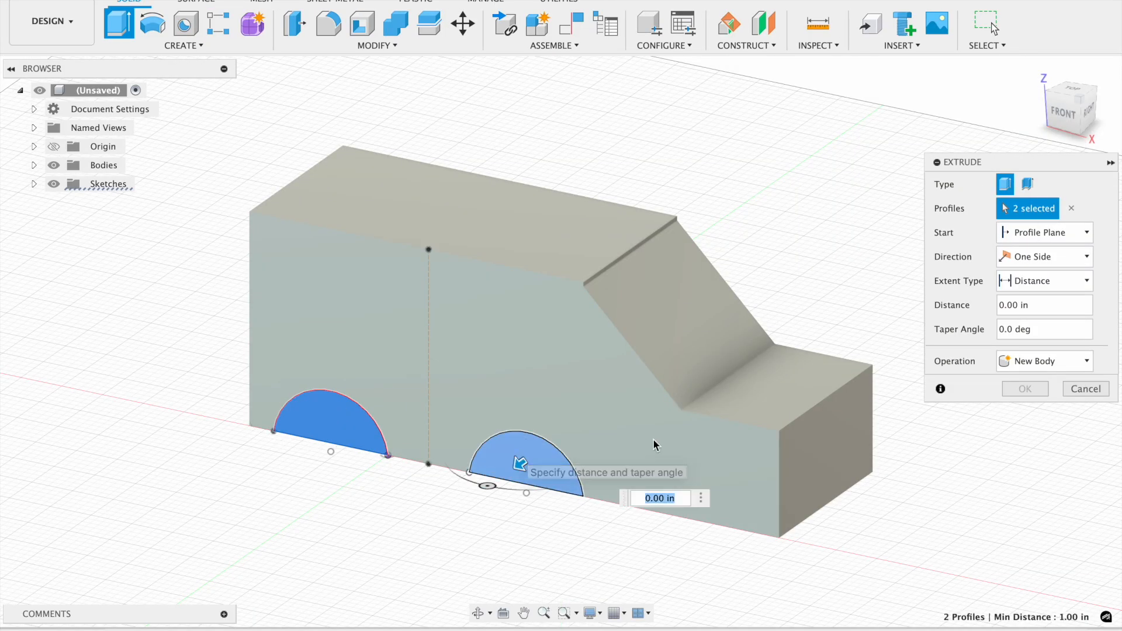
click(1064, 361)
click(1022, 400)
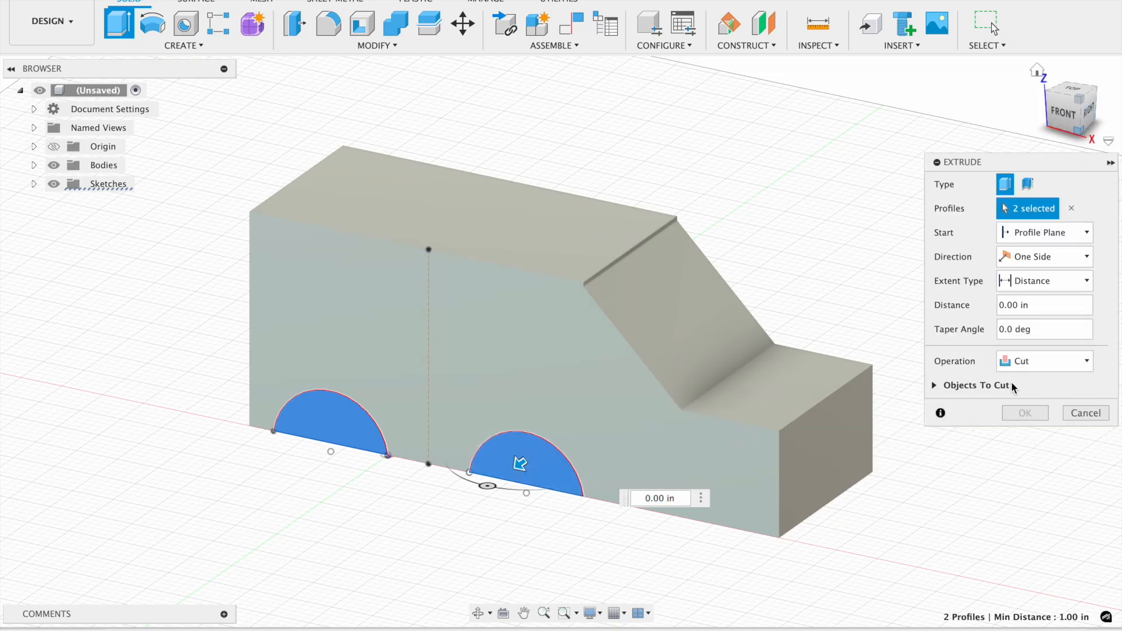
drag(1088, 97, 809, 70)
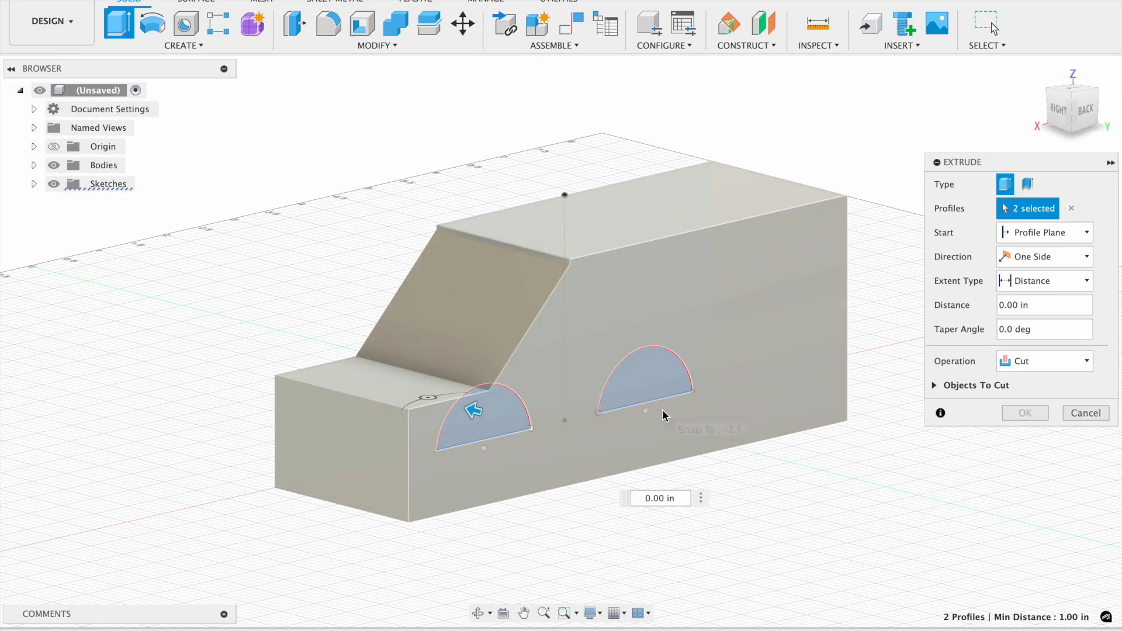
click(662, 409)
click(1017, 416)
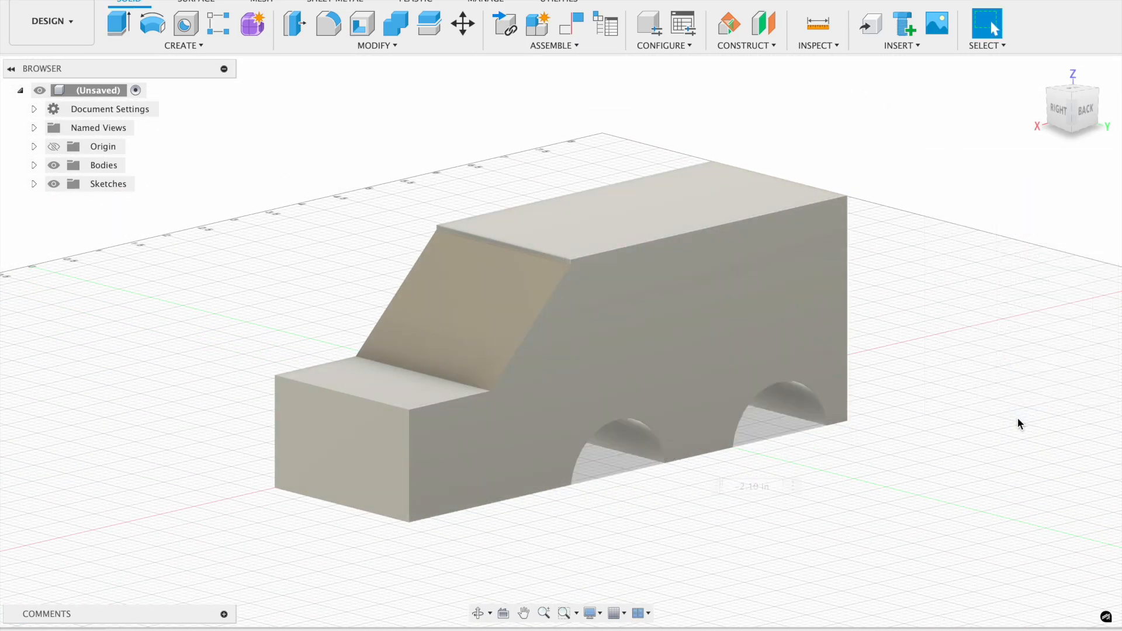
Roll the design history back to just after the chamfer feature
drag(1075, 108, 966, 104)
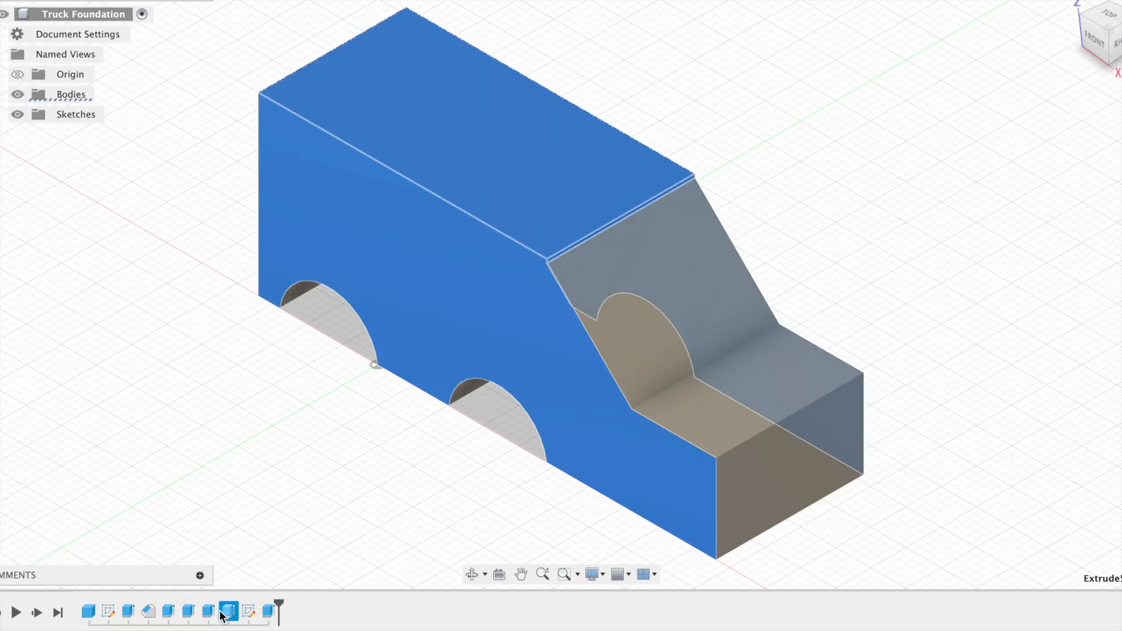
click(229, 615)
drag(278, 602, 237, 607)
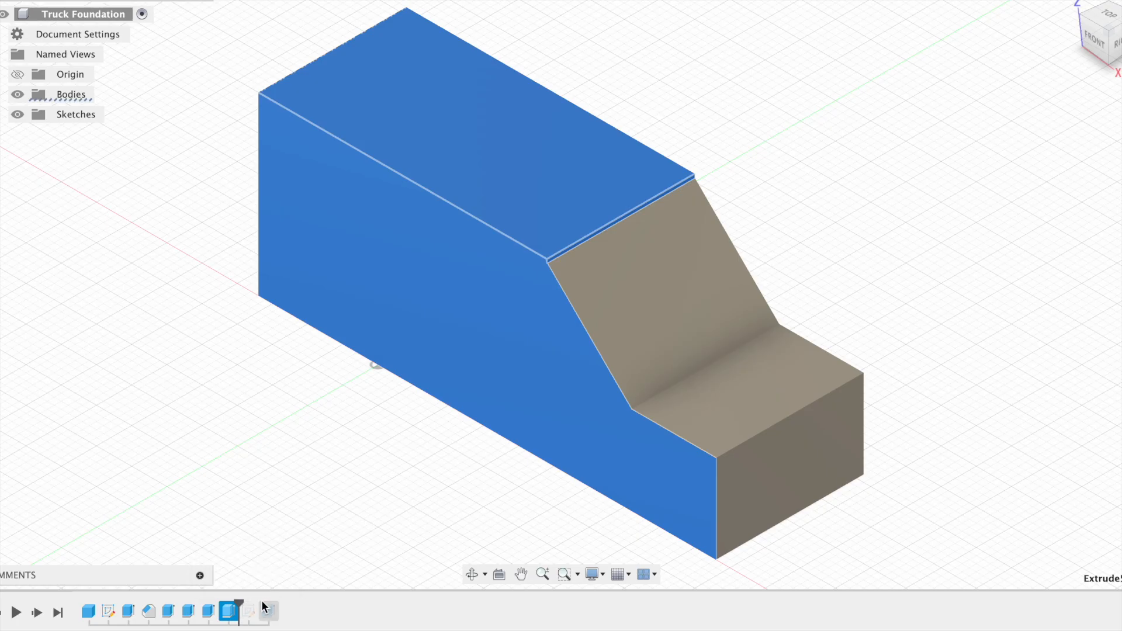
drag(236, 605, 158, 618)
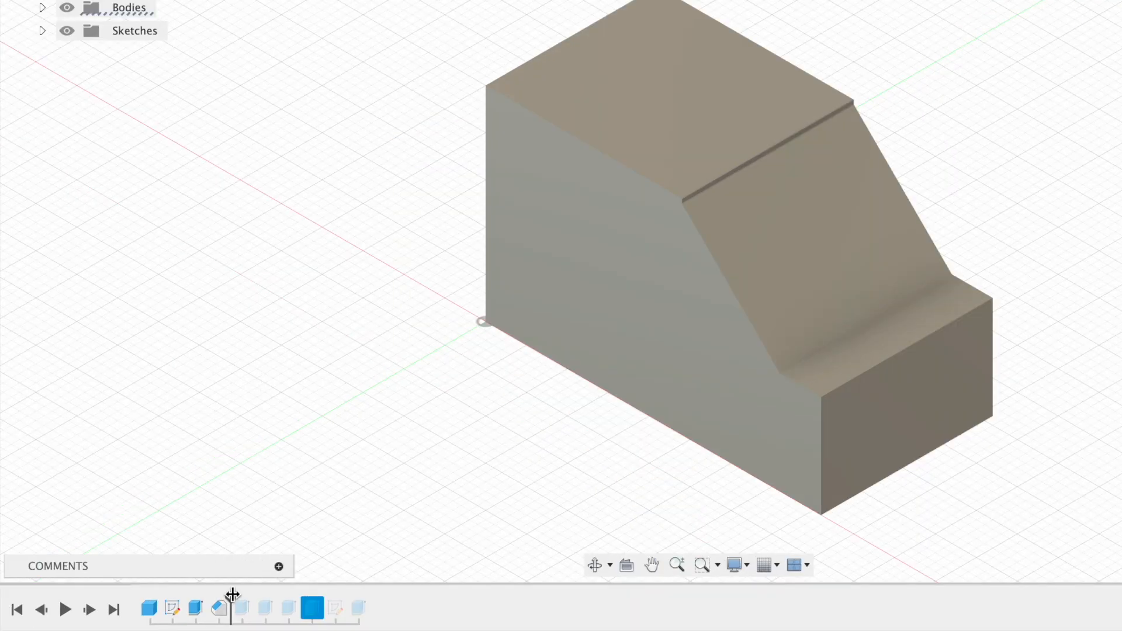
mouse_move(232, 595)
mouse_down()
mouse_move(396, 600)
mouse_move(428, 587)
mouse_up()
mouse_move(324, 600)
mouse_down()
mouse_move(397, 602)
mouse_move(221, 597)
mouse_move(225, 605)
mouse_up()
Edit the windshield chamfer feature and set its distance to 1.10 in
right_click(218, 611)
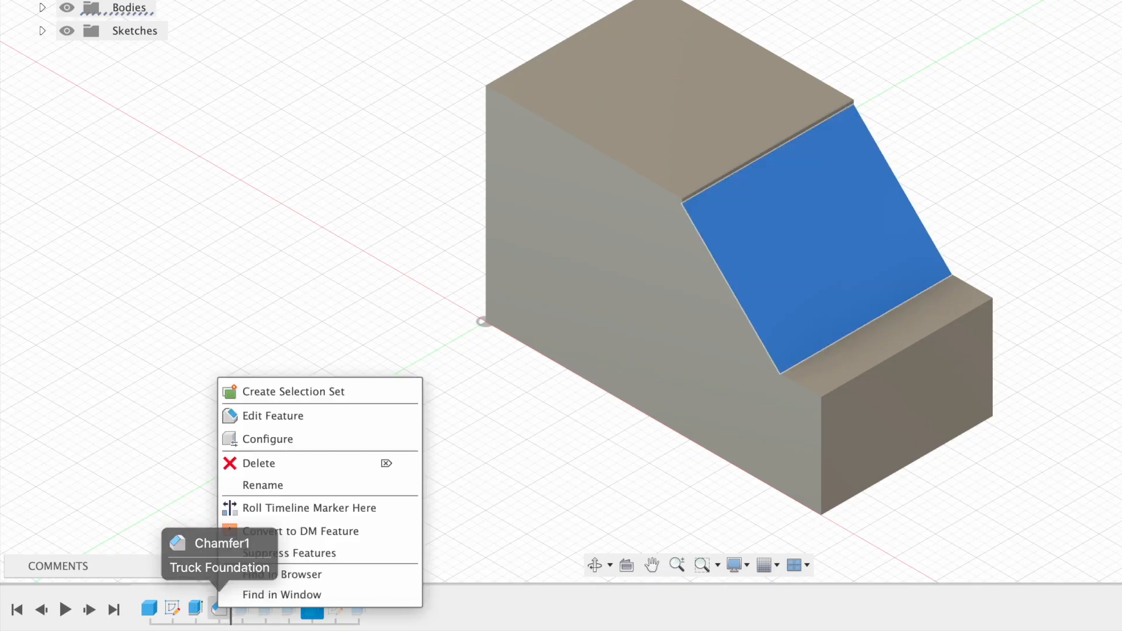
click(261, 420)
mouse_move(825, 236)
mouse_down()
mouse_move(839, 224)
mouse_move(801, 246)
mouse_move(834, 226)
mouse_move(821, 232)
mouse_up()
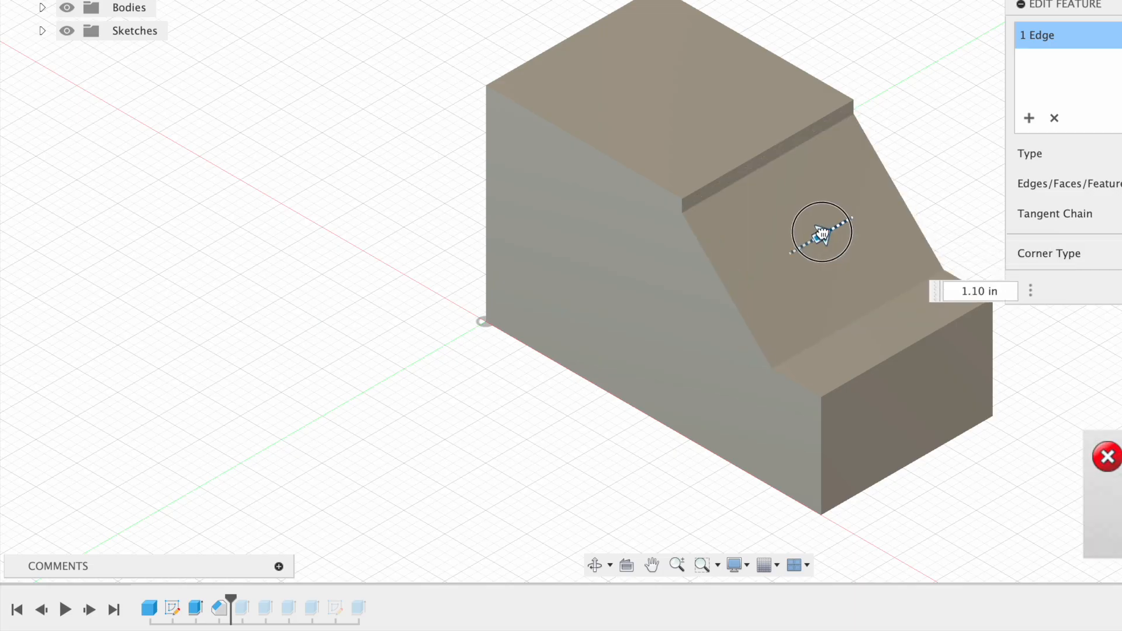
key(Return)
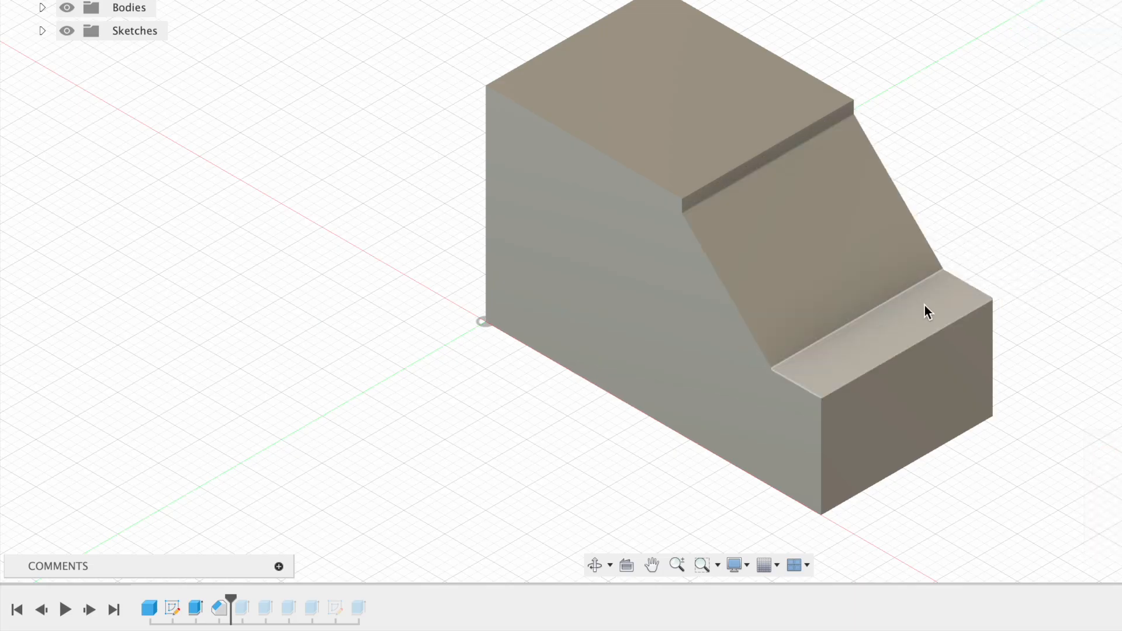
Roll the design history forward to its end to bring back the extrusions and wheel-arch cut
click(374, 605)
click(359, 610)
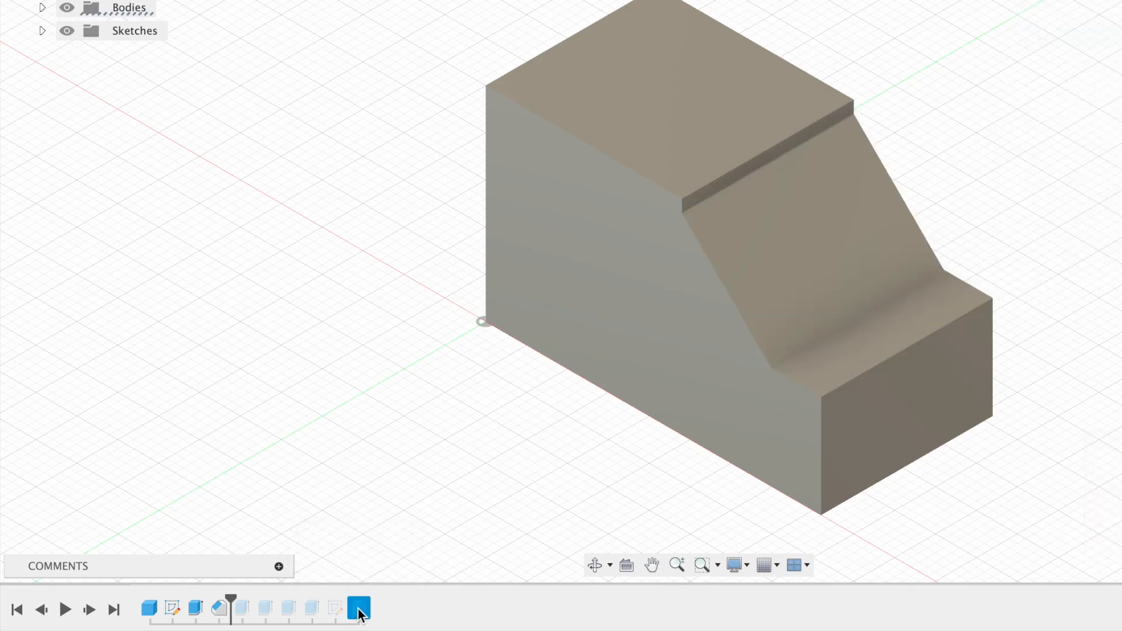
drag(230, 598, 371, 597)
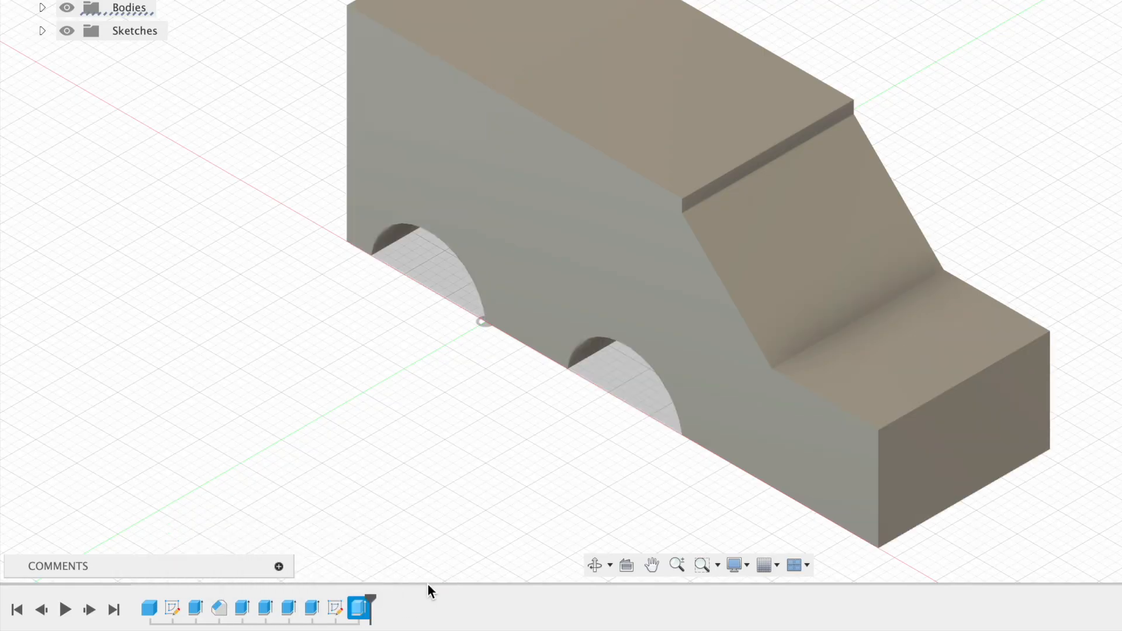
click(419, 539)
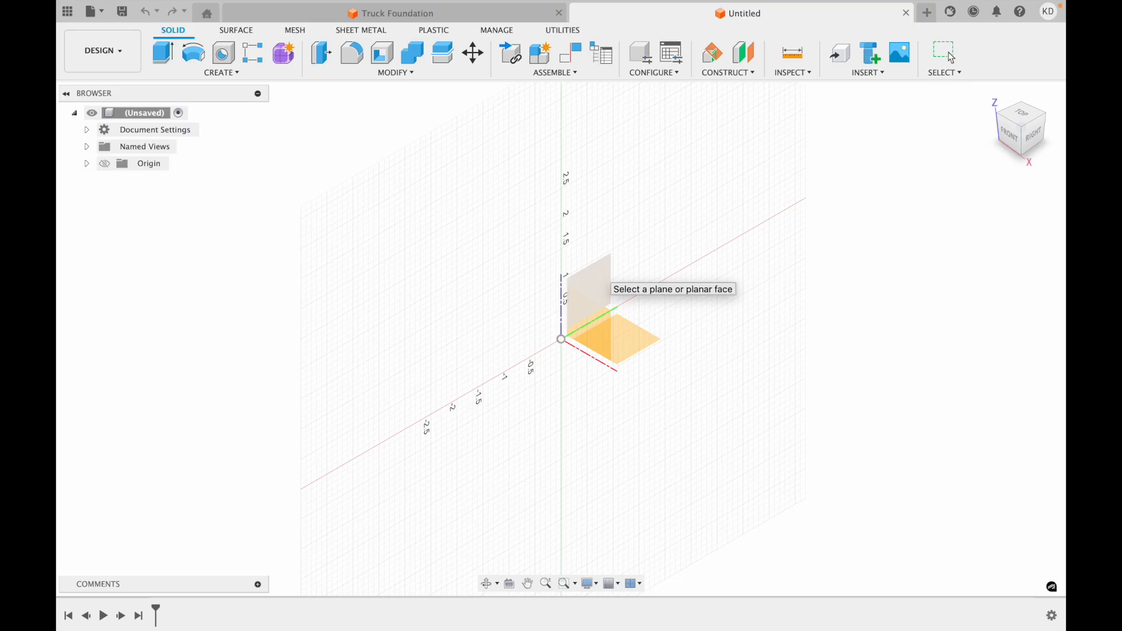
Sketch a three-point arc on the vertical YZ plane from the origin, about 3.3 in wide along the horizontal axis
click(598, 277)
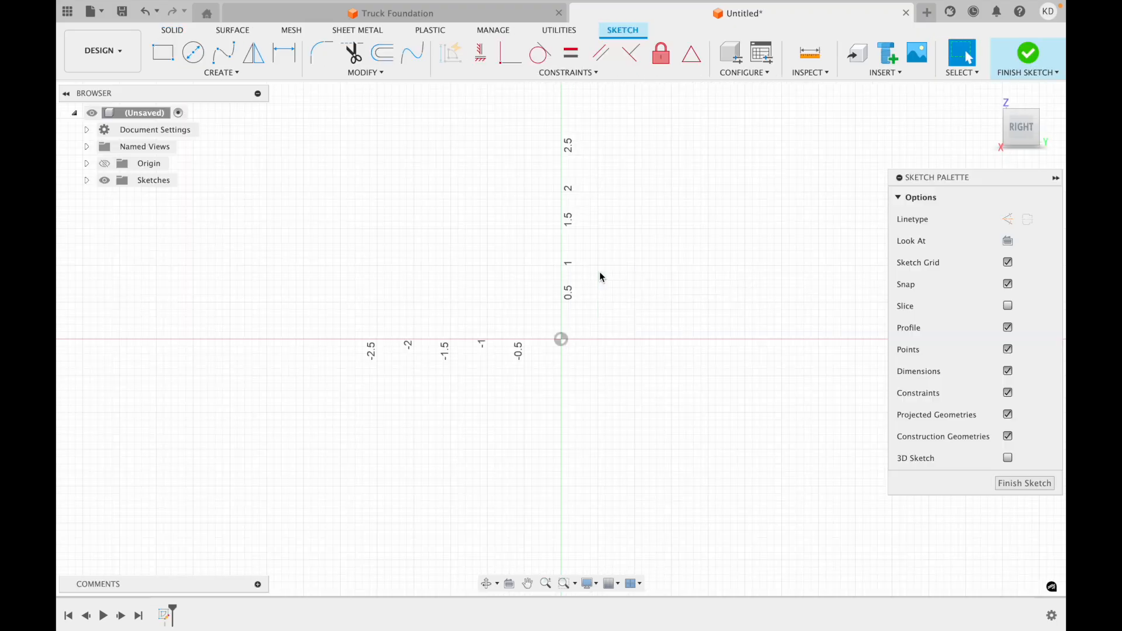
click(221, 72)
mouse_move(214, 131)
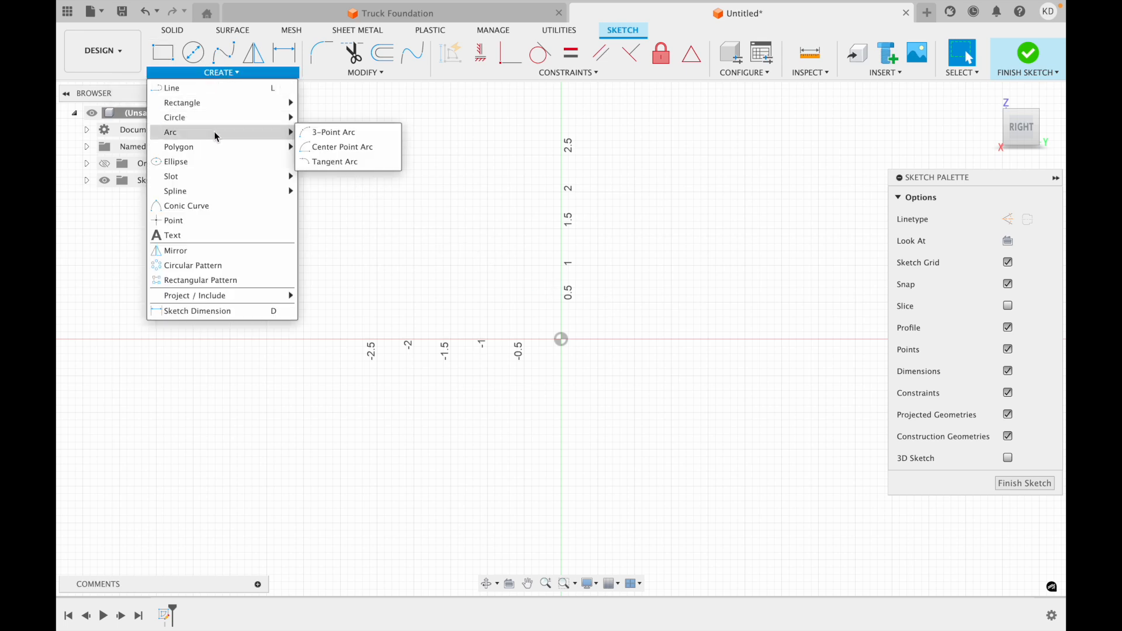
click(329, 136)
click(561, 339)
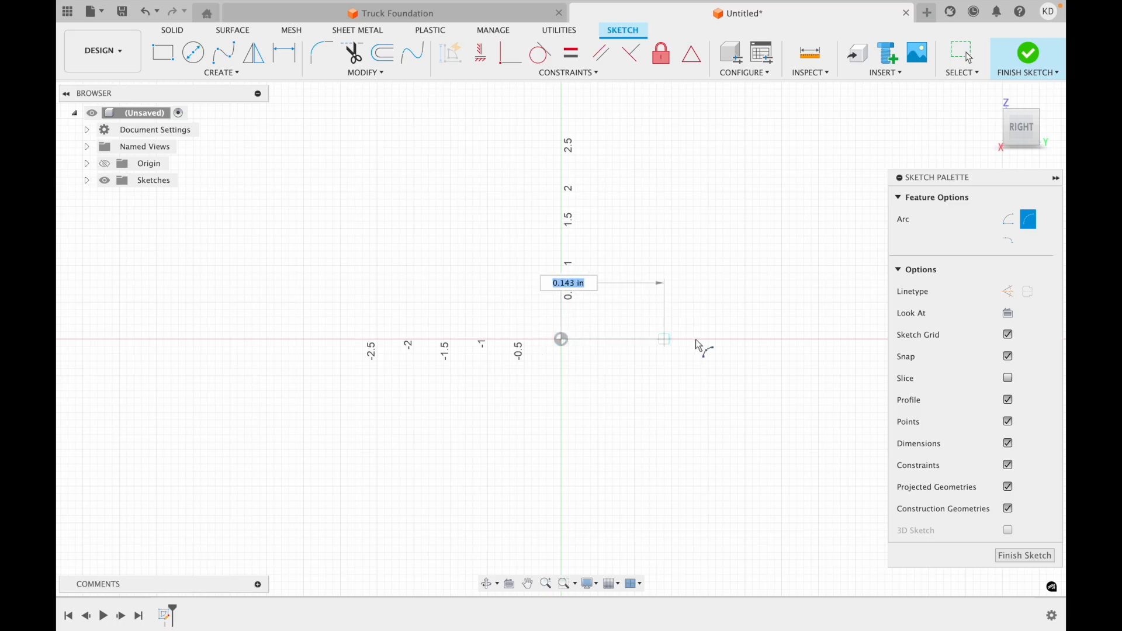
click(803, 340)
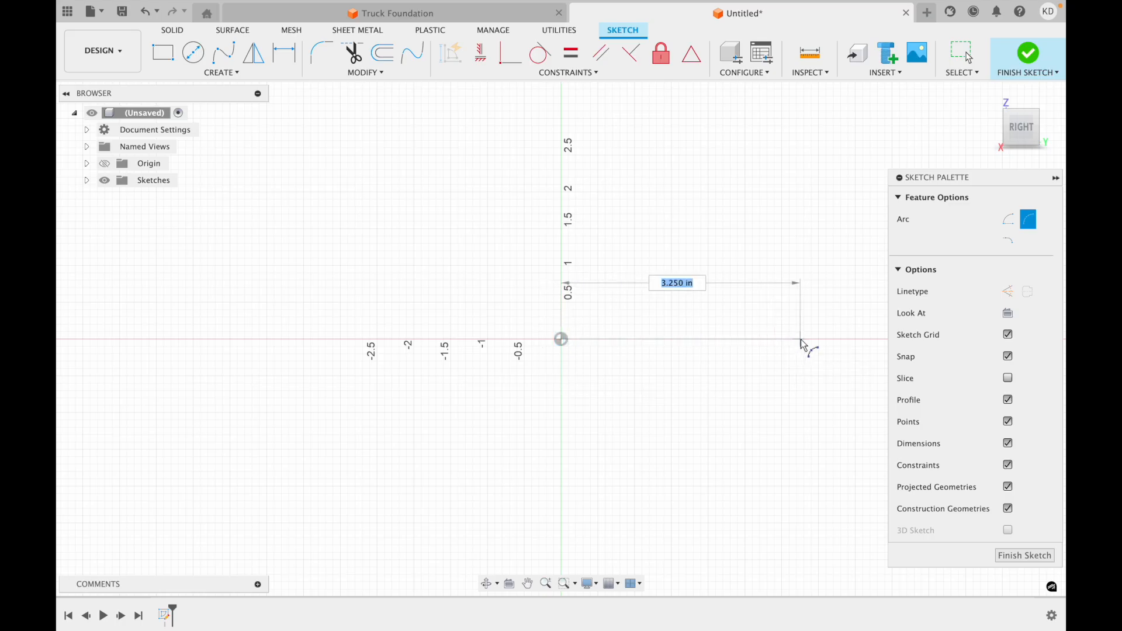
click(792, 325)
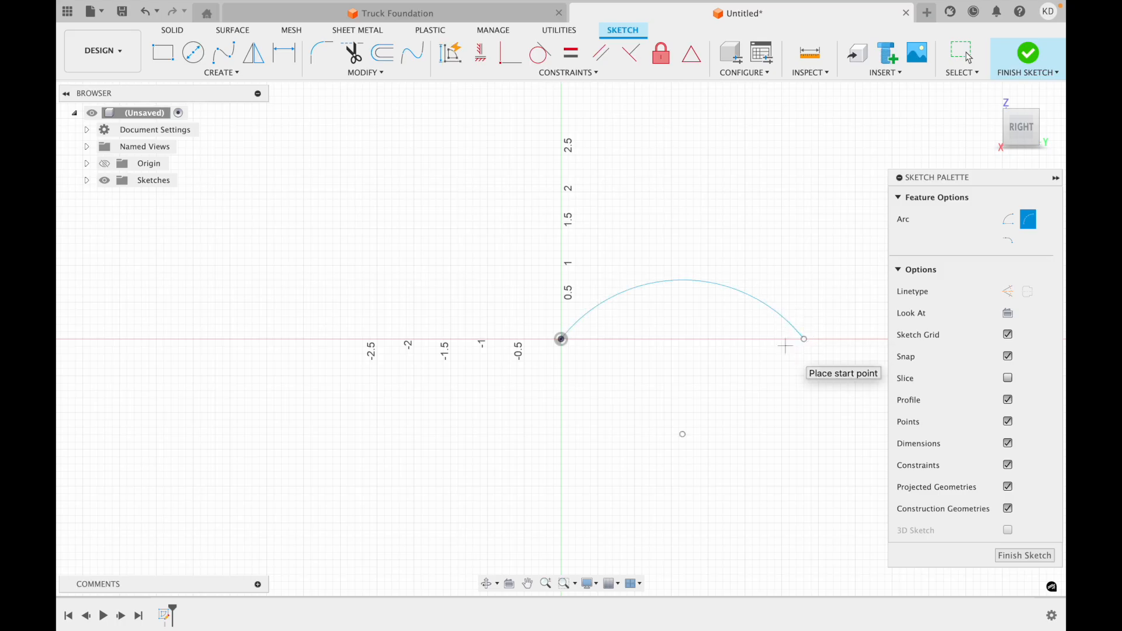
Close the arc with a straight line from the origin to its other end and finish the sketch
click(217, 73)
click(193, 88)
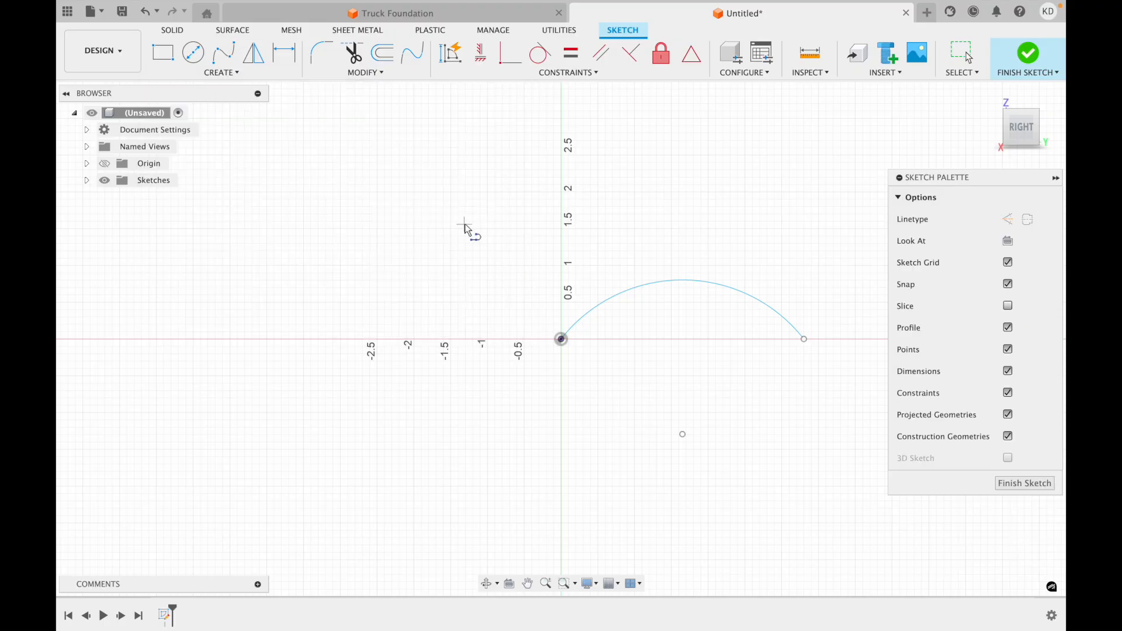
click(561, 339)
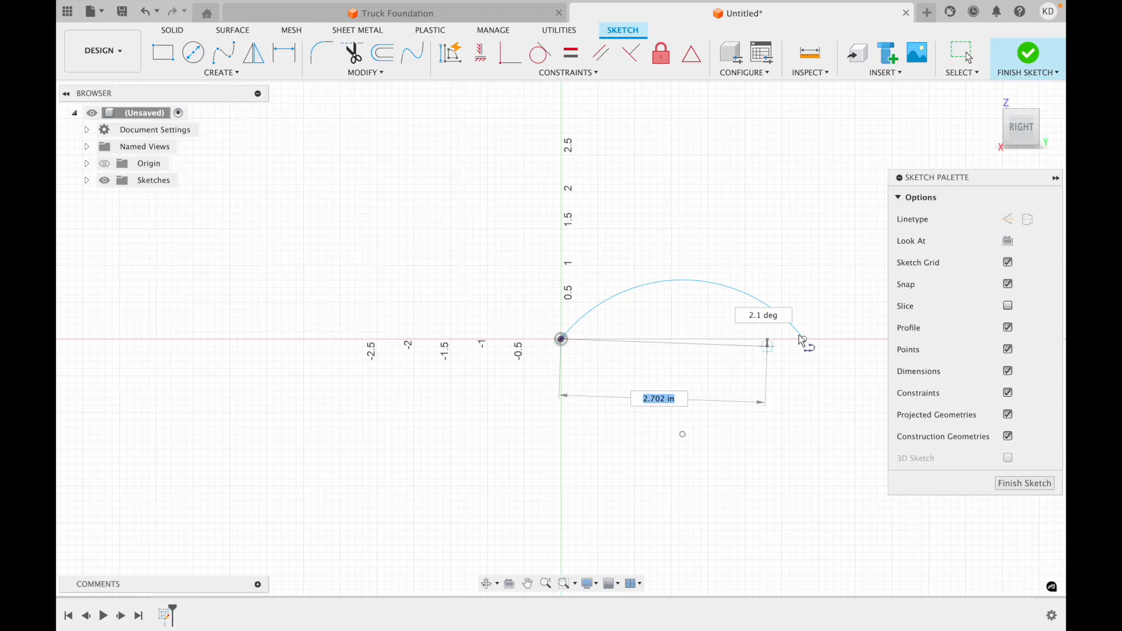
click(807, 339)
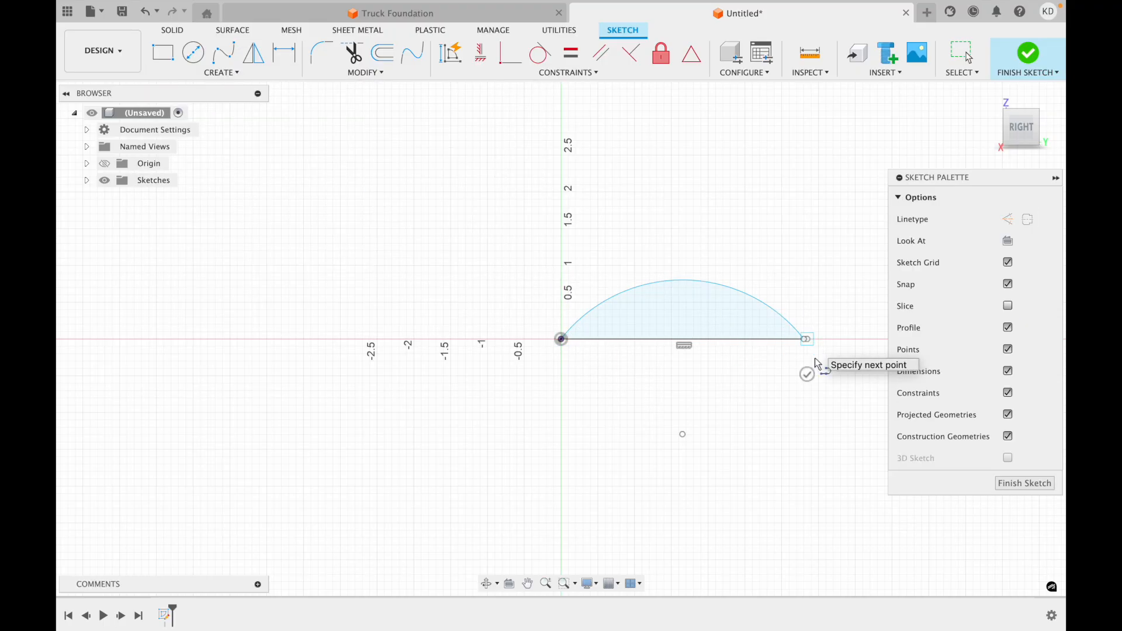
click(1020, 485)
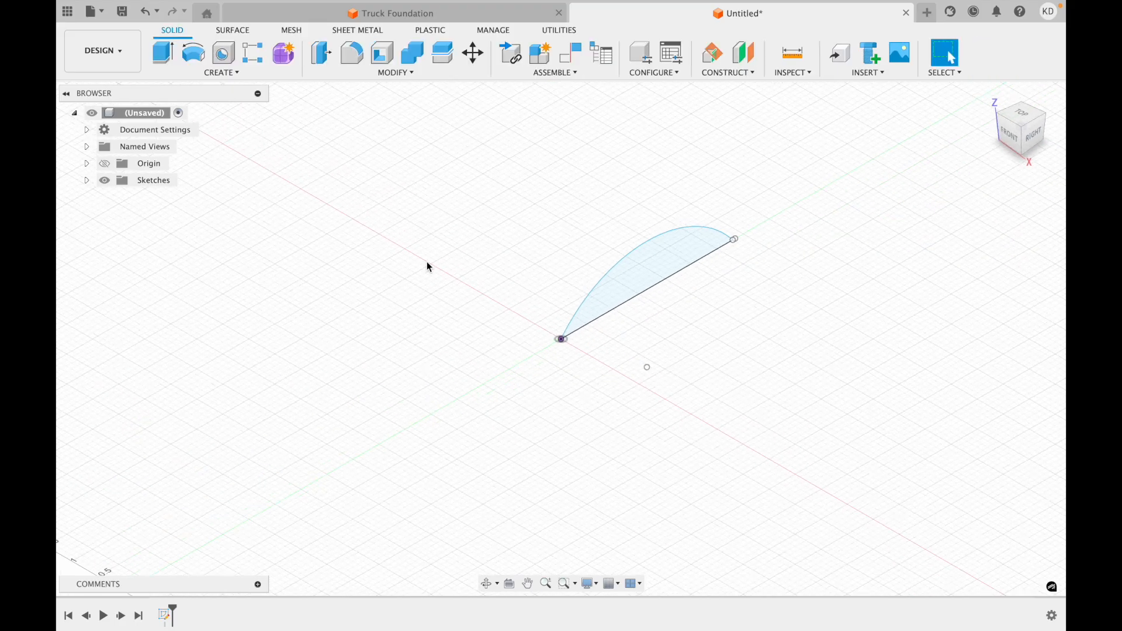
click(220, 72)
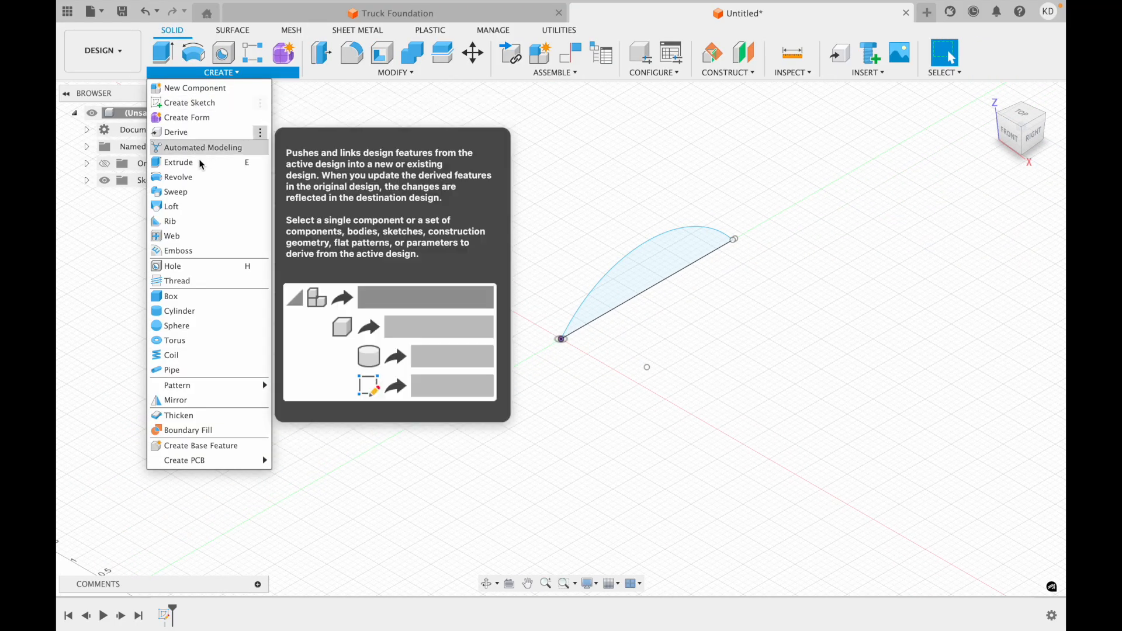
click(201, 176)
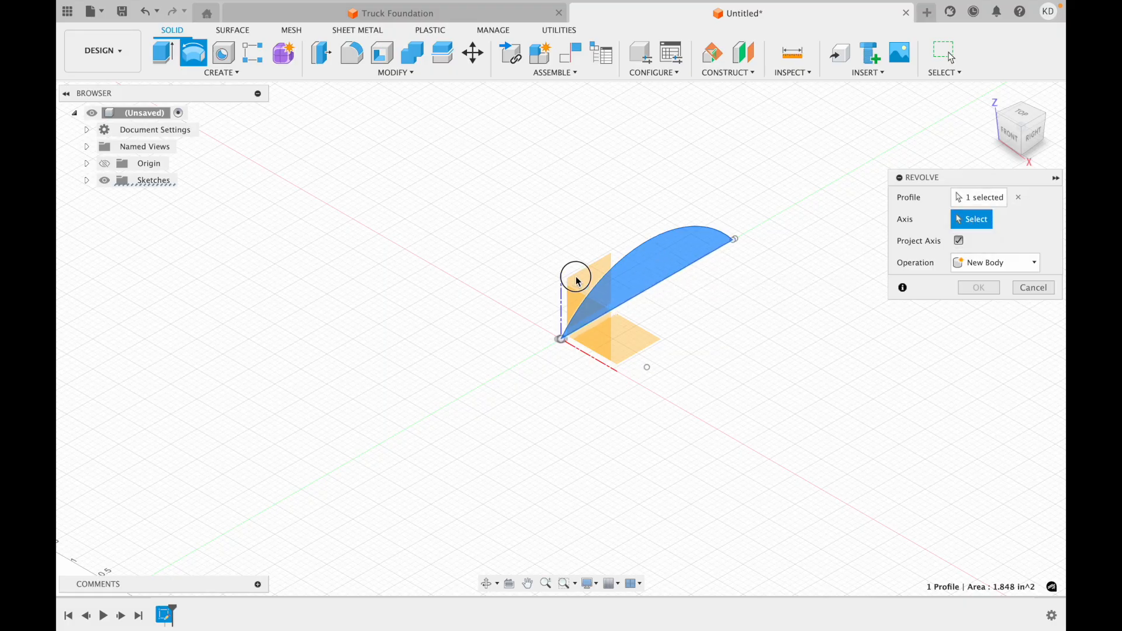
click(672, 275)
drag(648, 229, 551, 256)
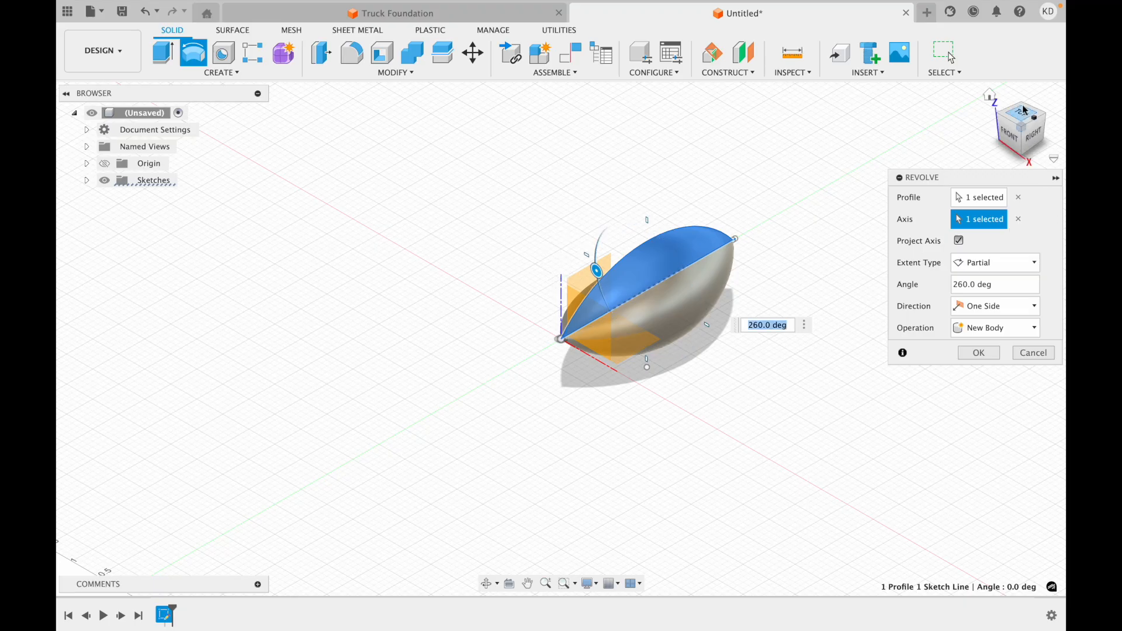
drag(1030, 153, 1049, 115)
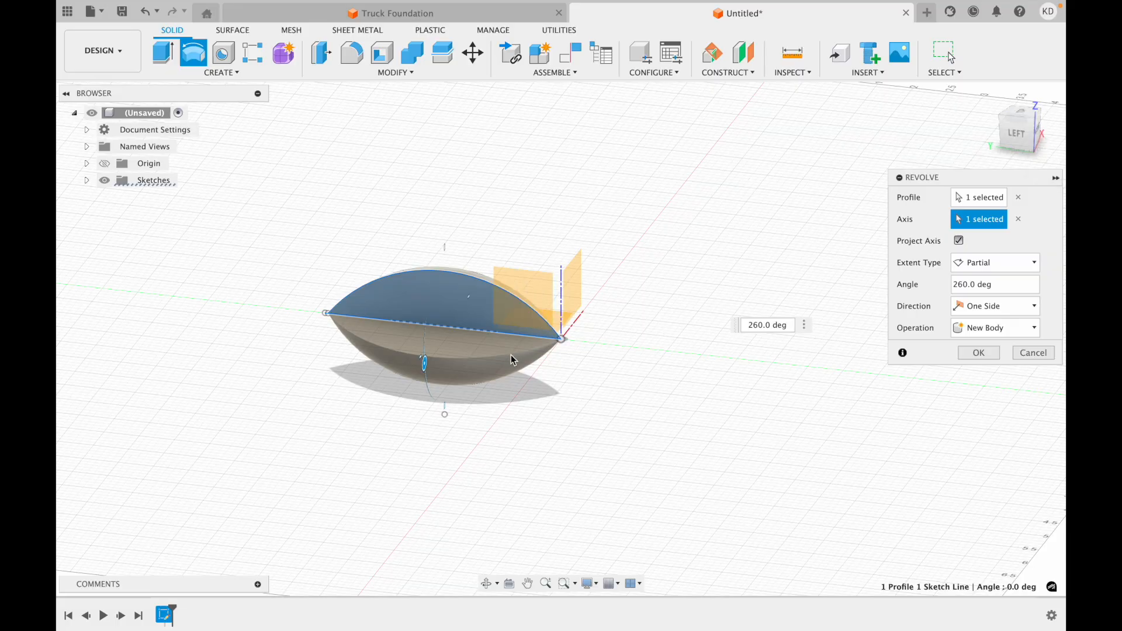
drag(422, 366, 519, 304)
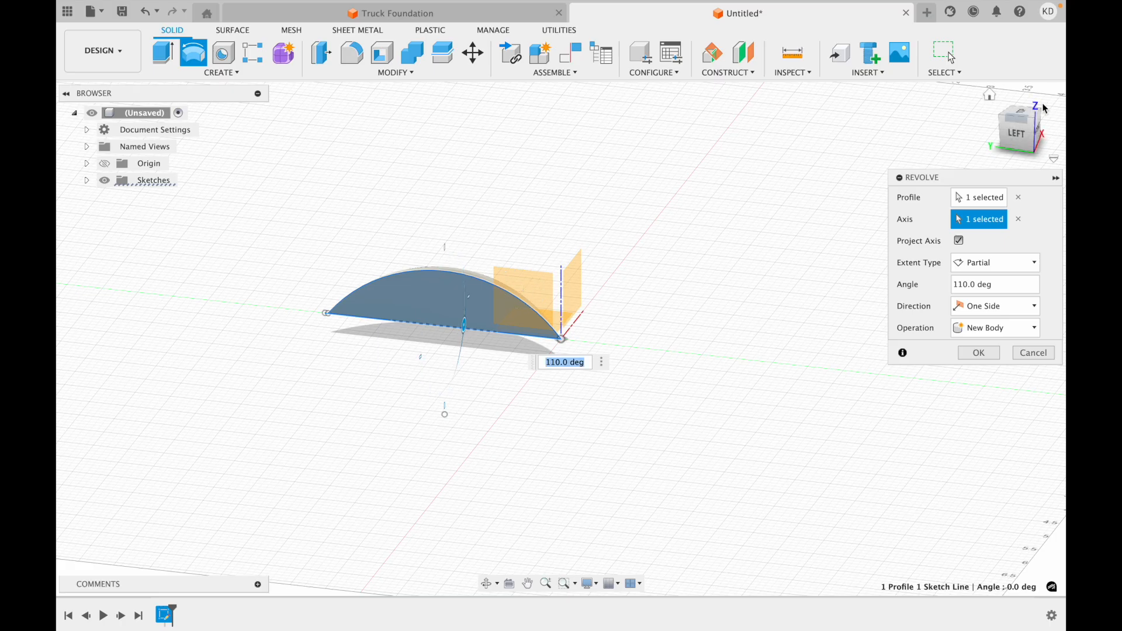
drag(1038, 117, 915, 112)
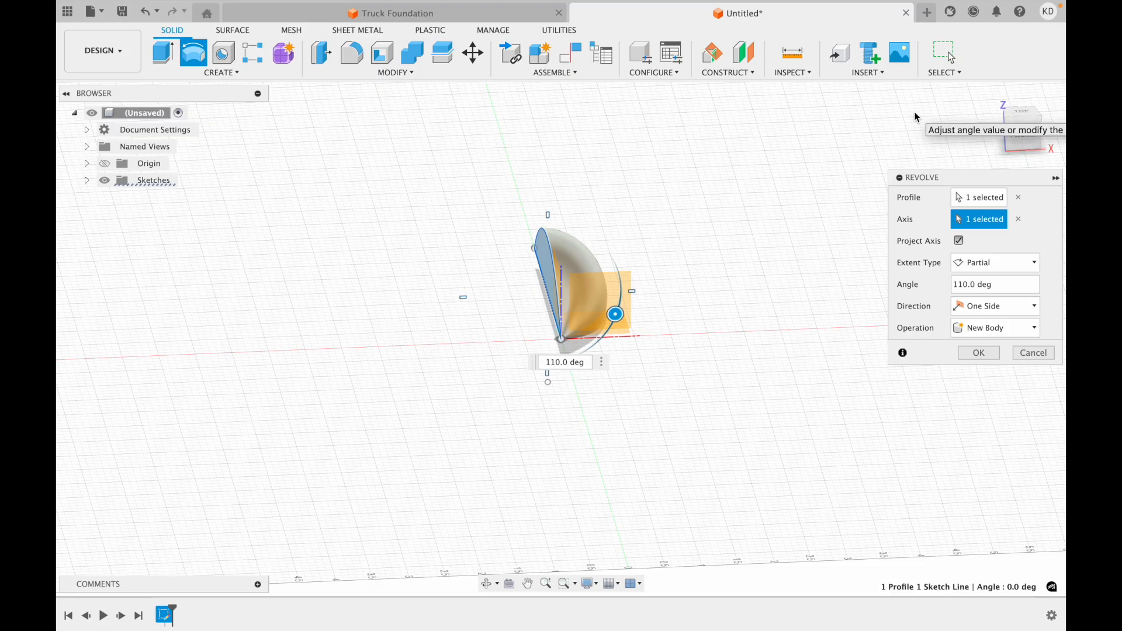
key(Escape)
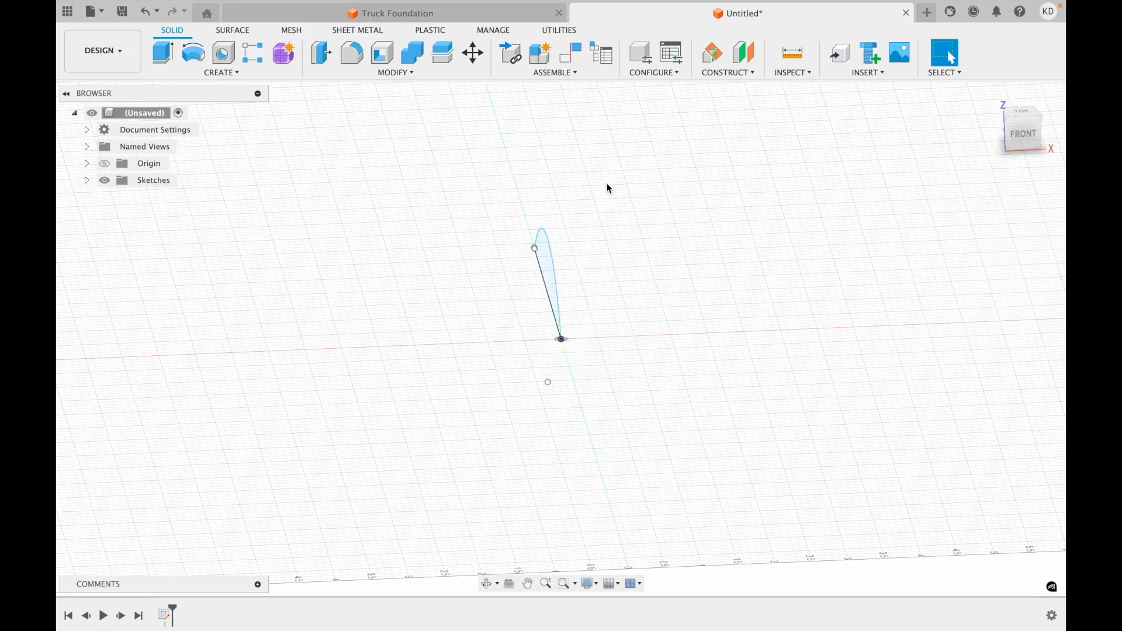
Revolve the arc profile 360 degrees around its straight line as a new body
click(221, 75)
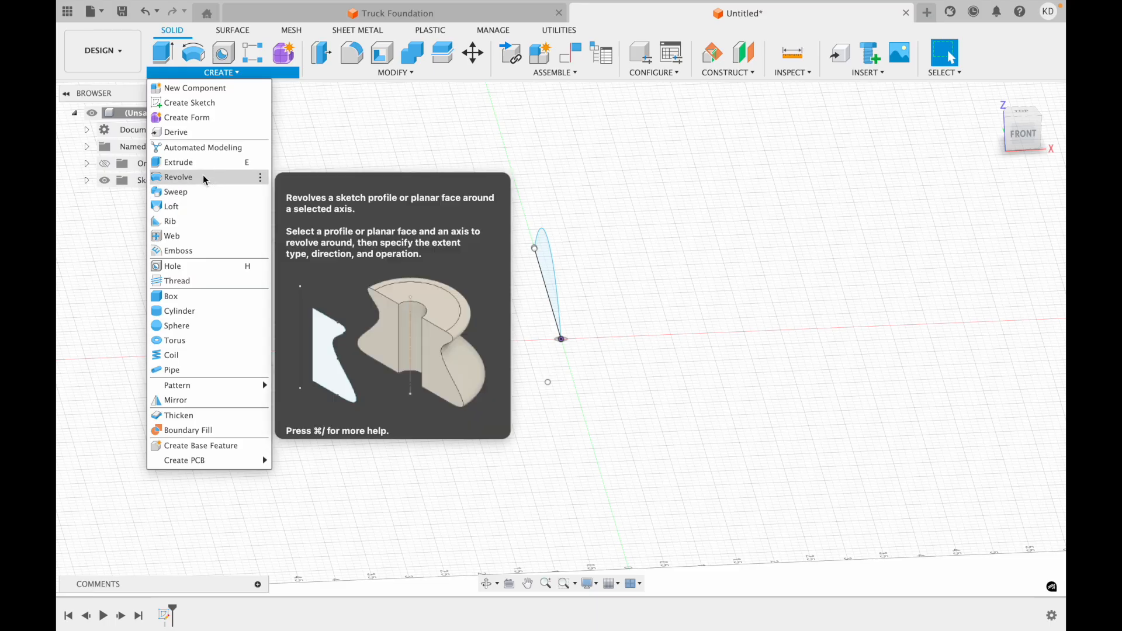
click(205, 176)
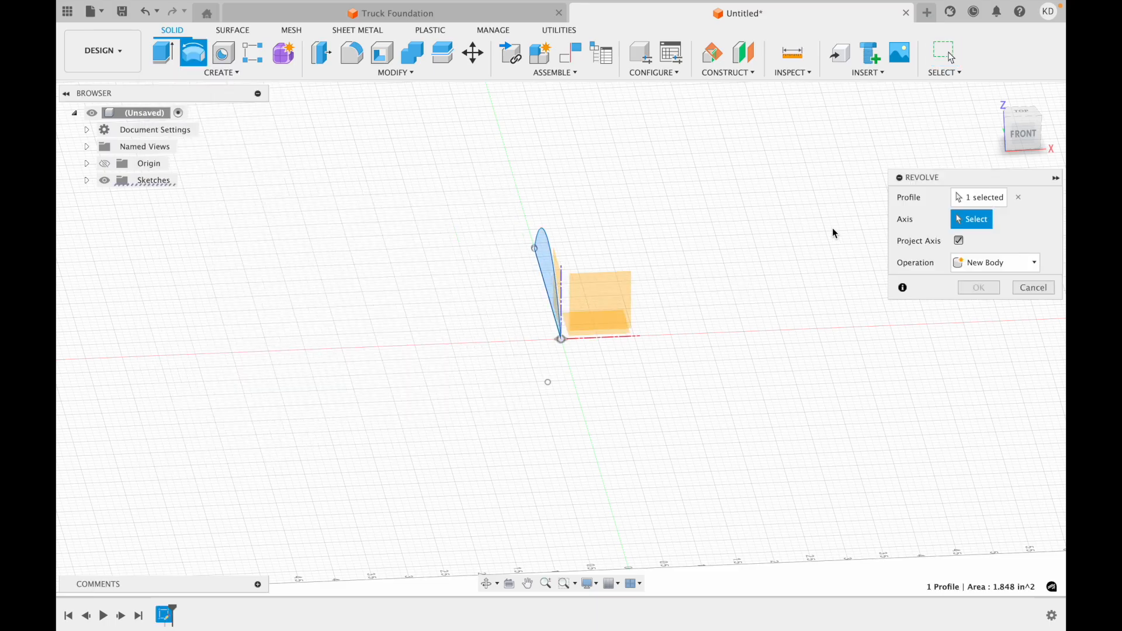
click(987, 204)
click(553, 274)
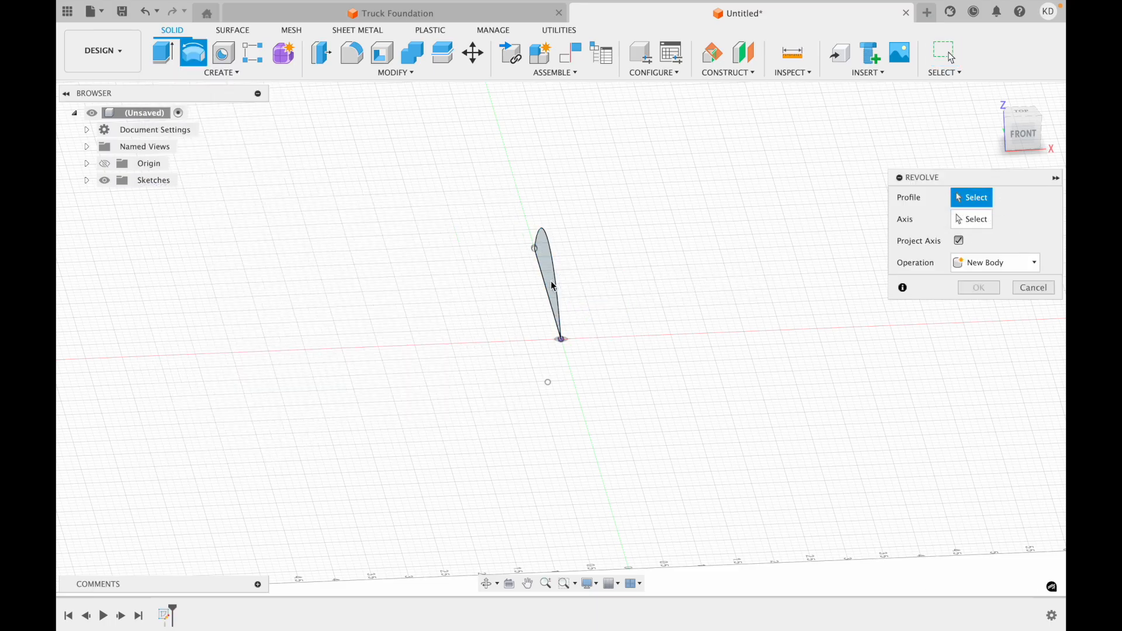
click(543, 263)
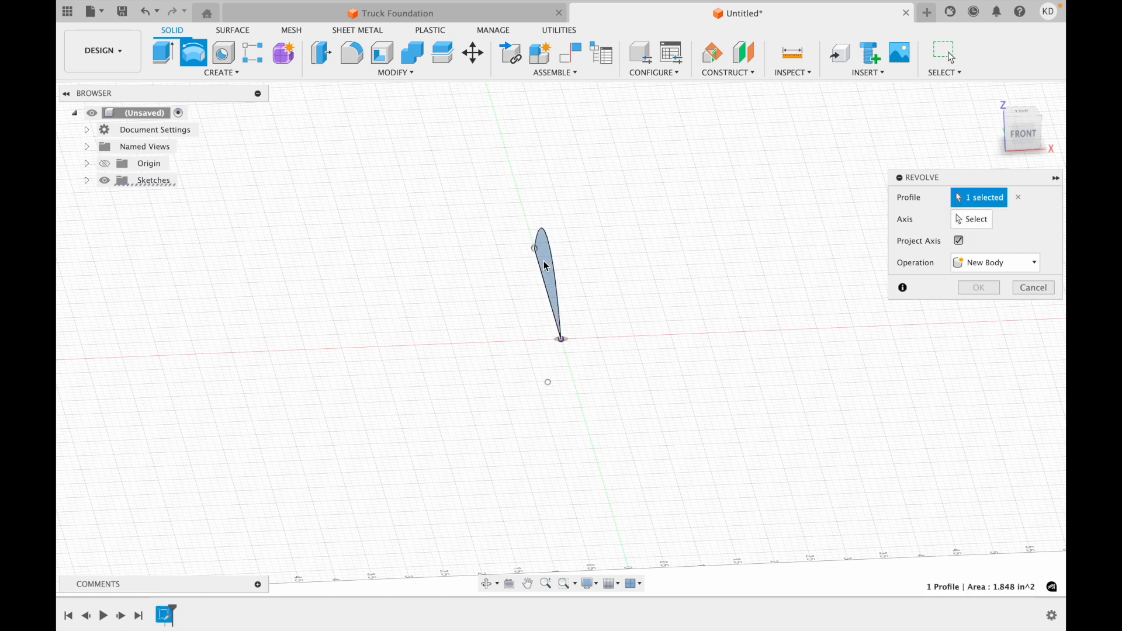
click(986, 220)
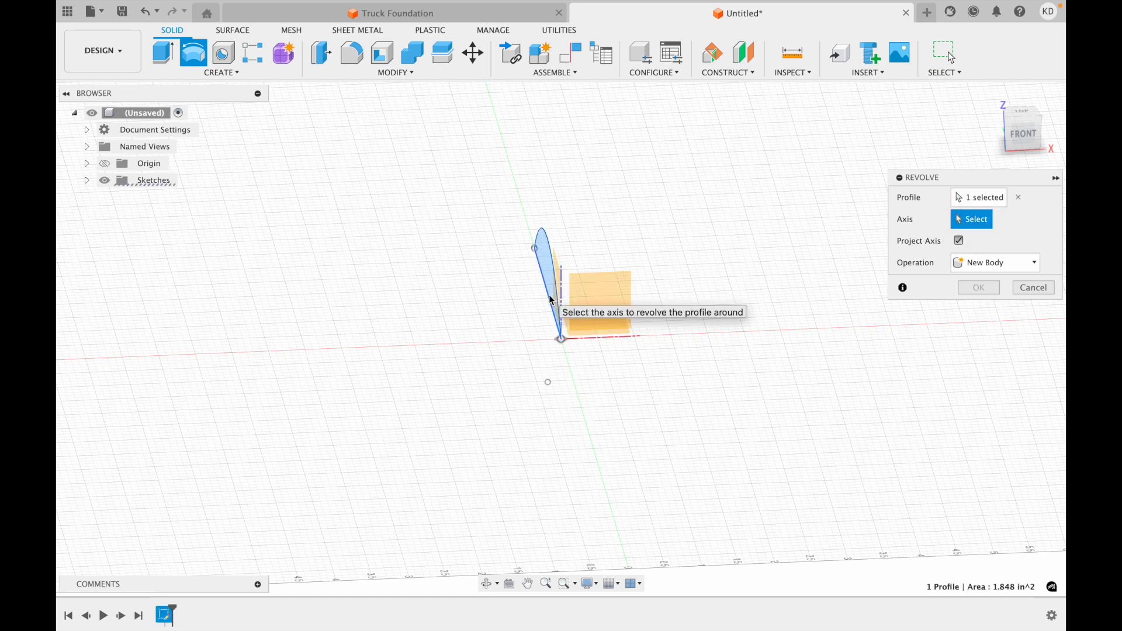
click(552, 300)
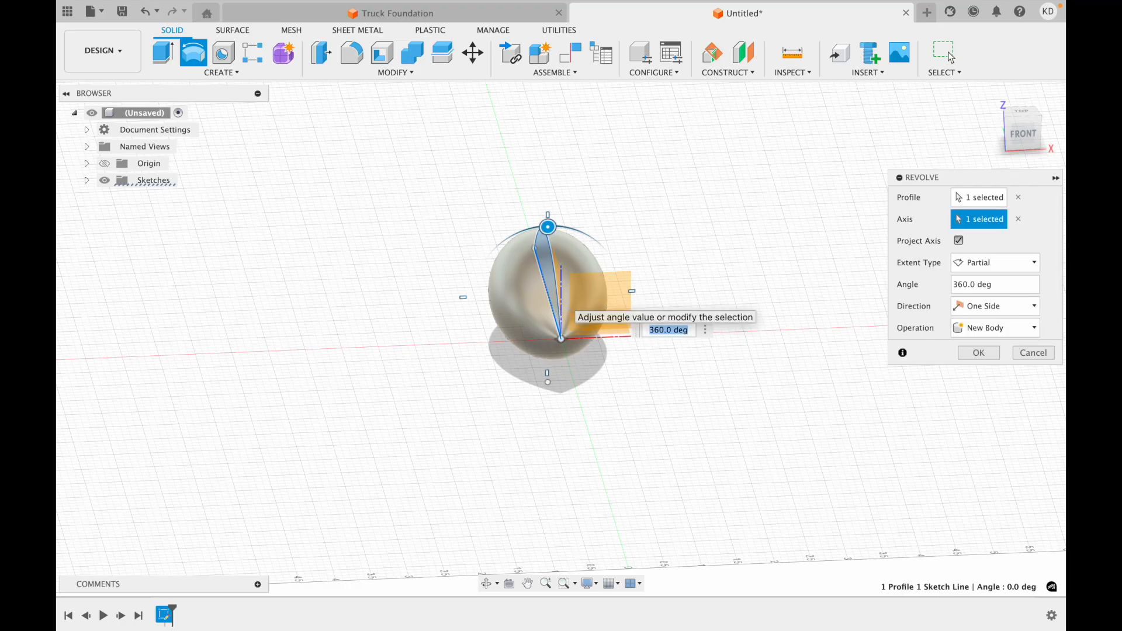
key(Return)
Save the design as Football in the Practice location
click(1023, 118)
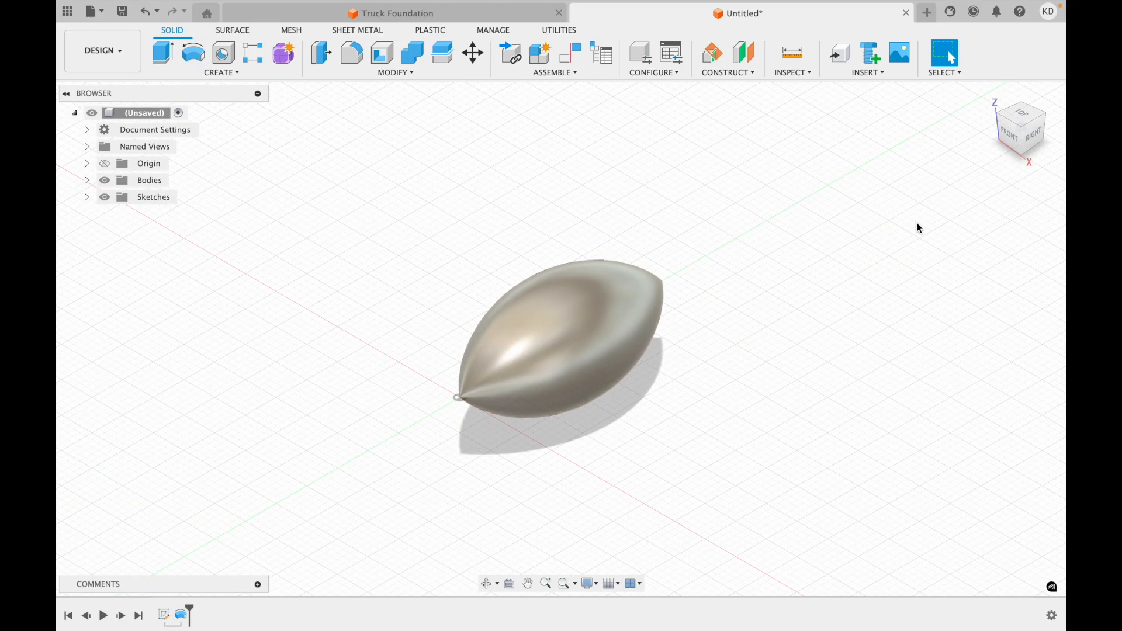
click(123, 11)
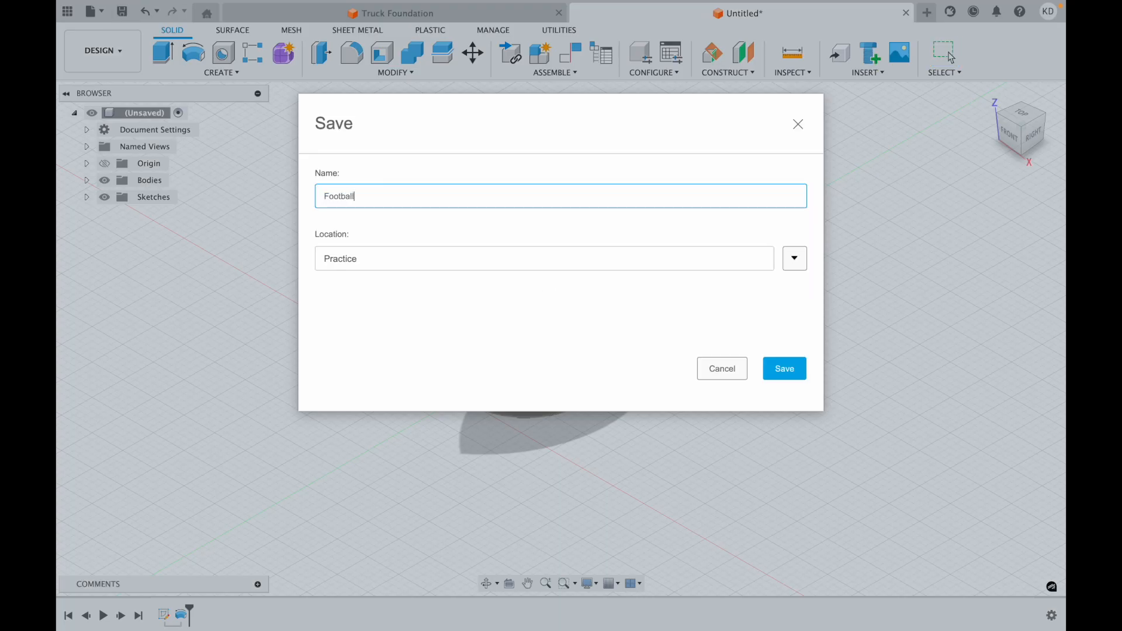
key(Return)
Try to apply the Leather - Perforated (Red) library appearance to the football body
click(415, 74)
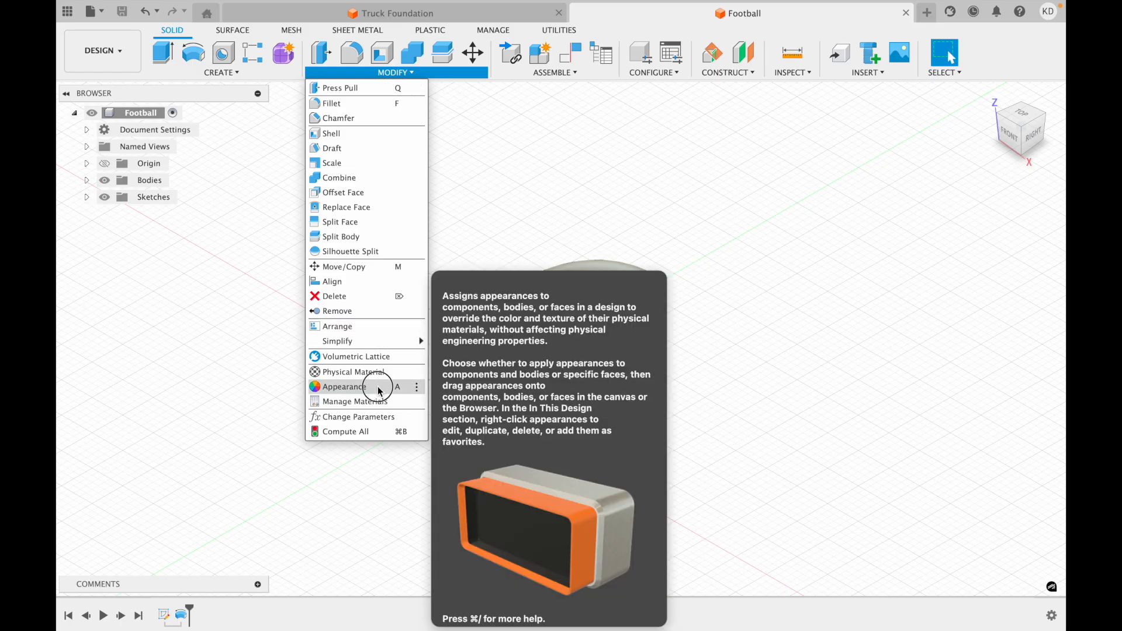
click(380, 387)
click(816, 401)
drag(839, 485, 542, 356)
click(1021, 472)
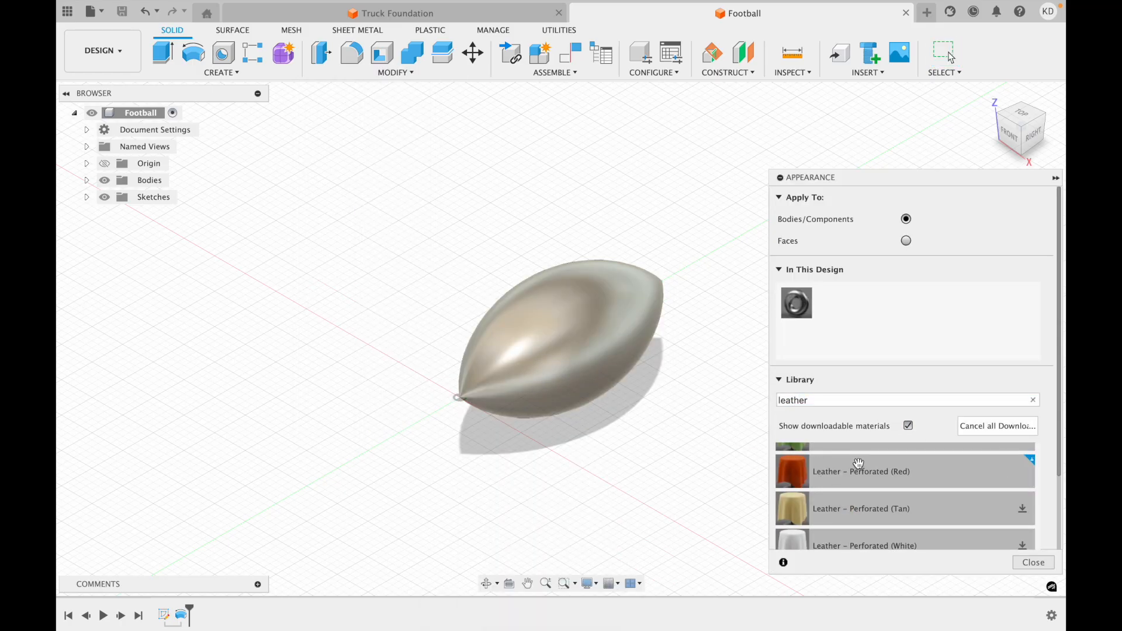
drag(859, 463, 596, 371)
click(1033, 562)
Search the appearance library for "leather" and browse the matching materials
mouse_move(1030, 135)
mouse_down()
mouse_move(945, 108)
mouse_move(1057, 113)
mouse_move(1045, 127)
mouse_up()
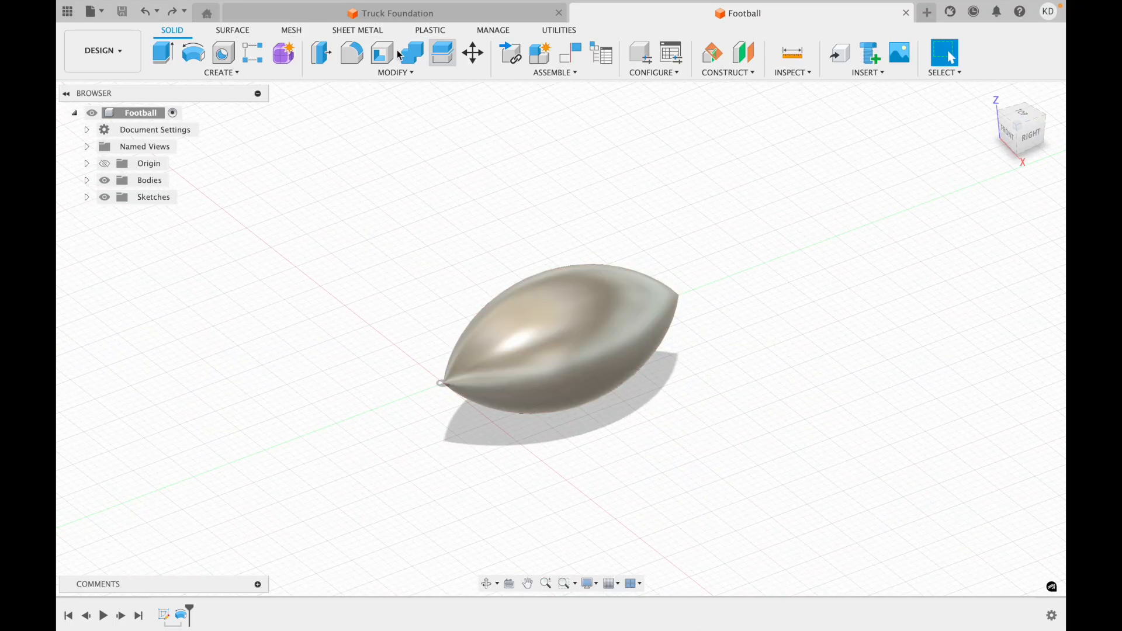
click(396, 72)
click(351, 386)
text(leathe)
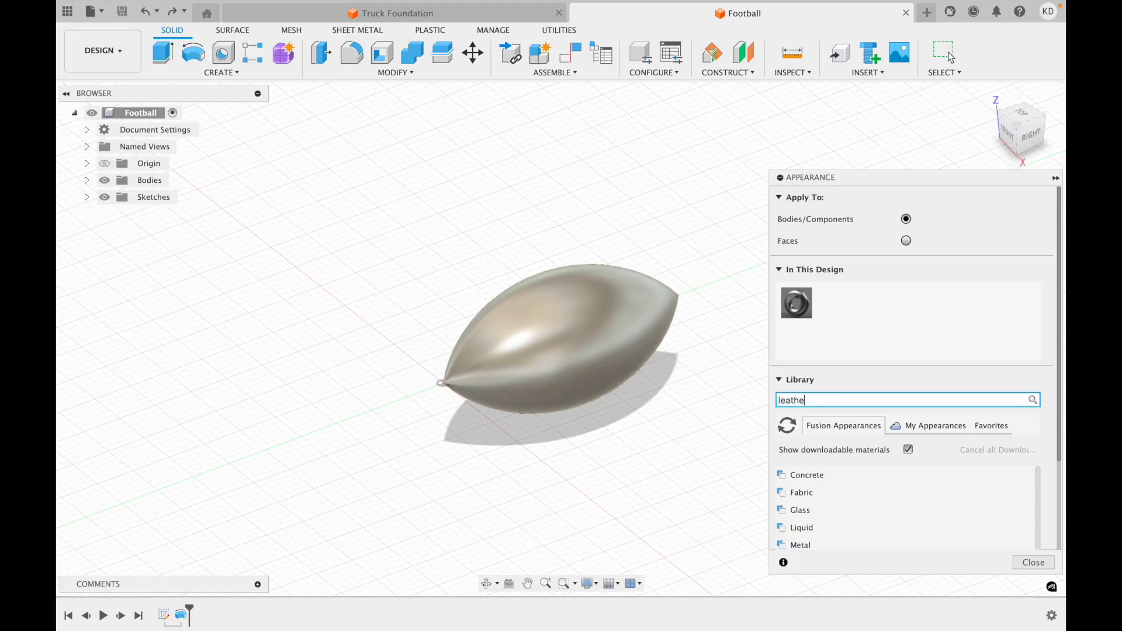
text(r)
key(Return)
scroll(845, 520, down, 15)
scroll(845, 520, up, 15)
scroll(845, 520, down, 5)
Download a pinkish-red leather appearance and apply it to the football body
drag(851, 388, 663, 416)
click(1023, 379)
drag(922, 389, 574, 335)
Apply the downloadable Leather - Matte (Red) appearance to the football body and save the design
scroll(945, 529, down, 5)
click(1023, 443)
drag(912, 451, 550, 359)
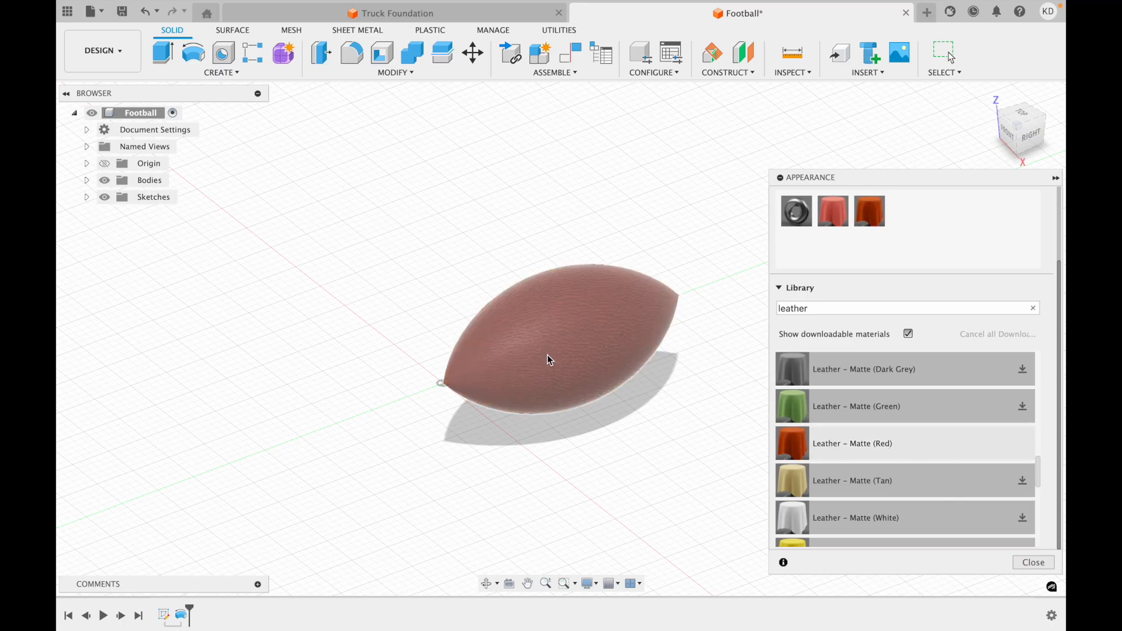
click(1032, 563)
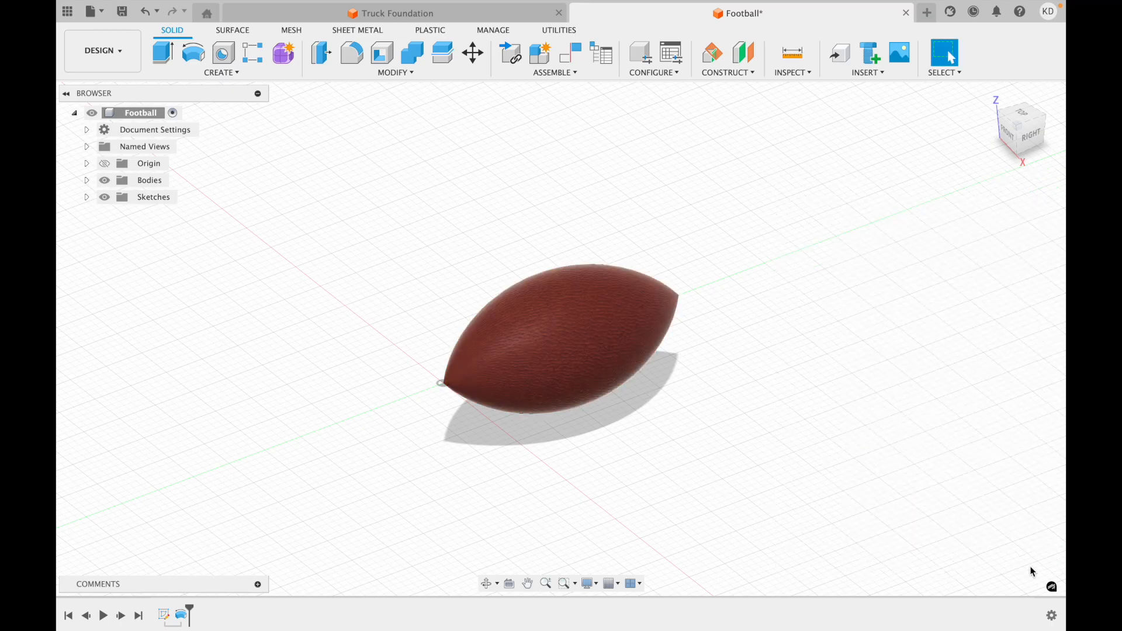
click(1040, 110)
mouse_move(123, 8)
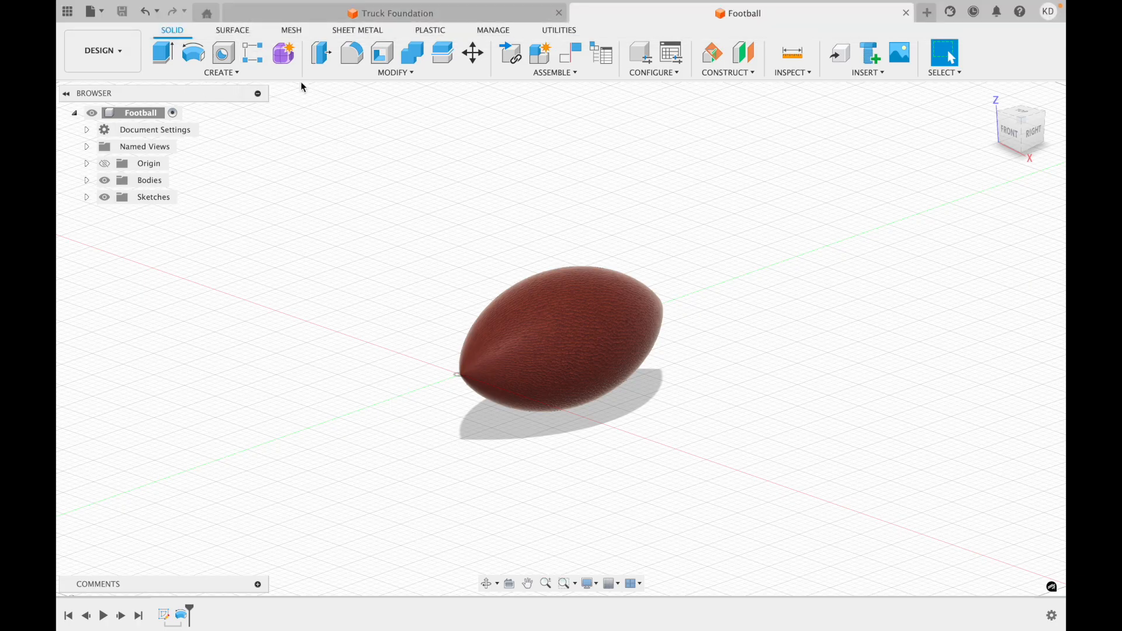
click(193, 52)
click(1033, 288)
click(538, 73)
click(537, 74)
Start a sketch on the horizontal XY origin plane of a new, empty design
mouse_move(173, 16)
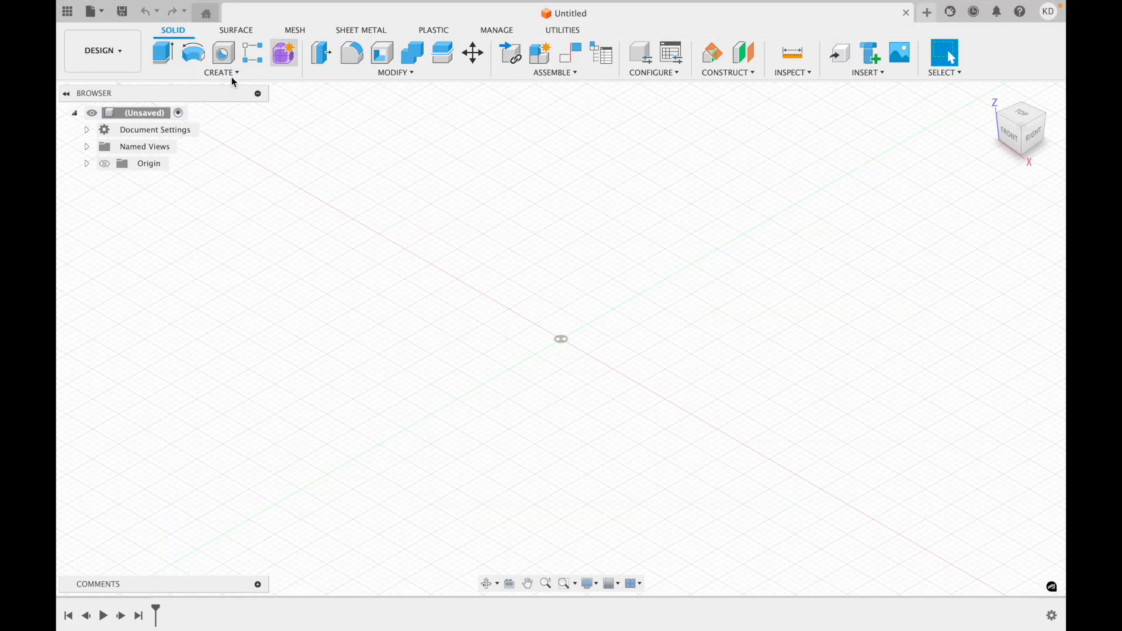
click(224, 74)
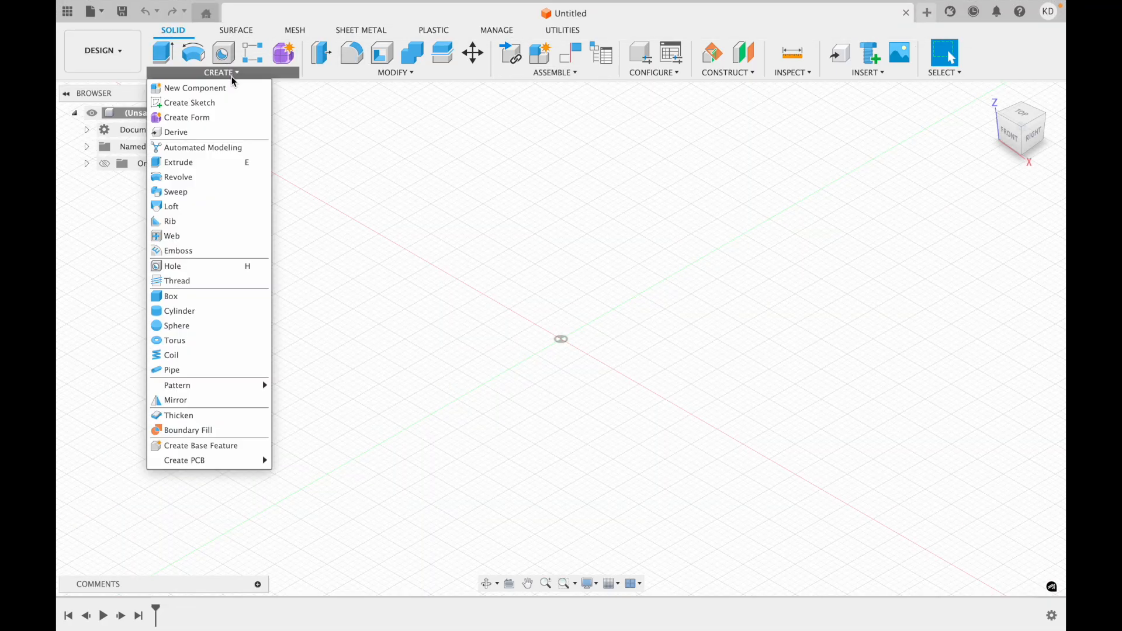
click(200, 107)
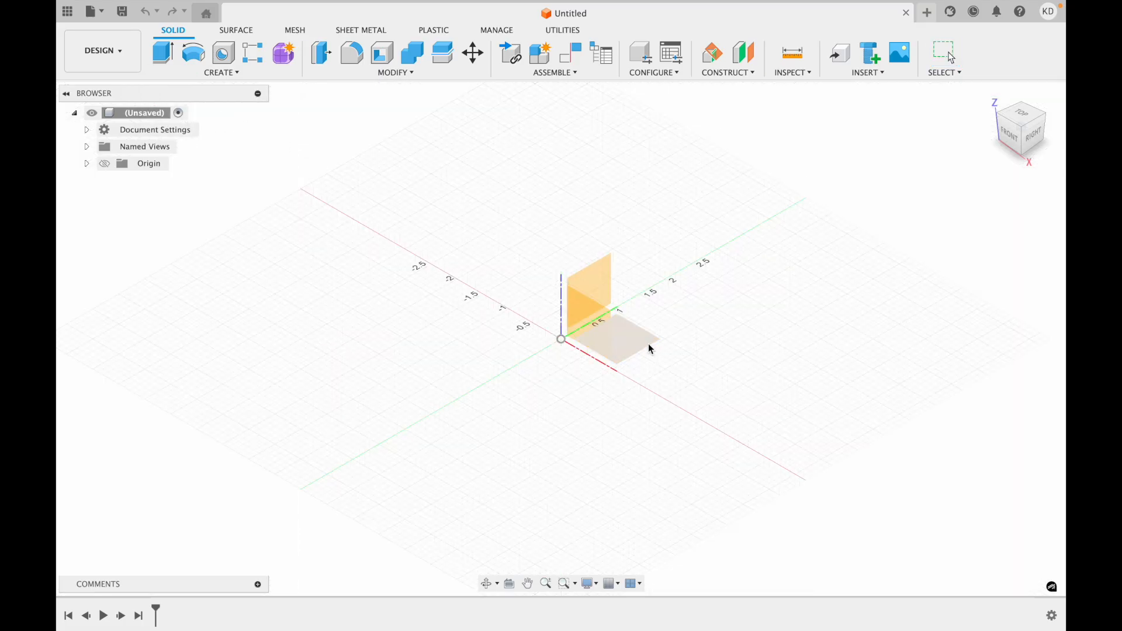
click(646, 350)
Sketch an ellipse centred on the origin, 3 in long along the Y axis and 1 in wide
click(194, 53)
click(221, 73)
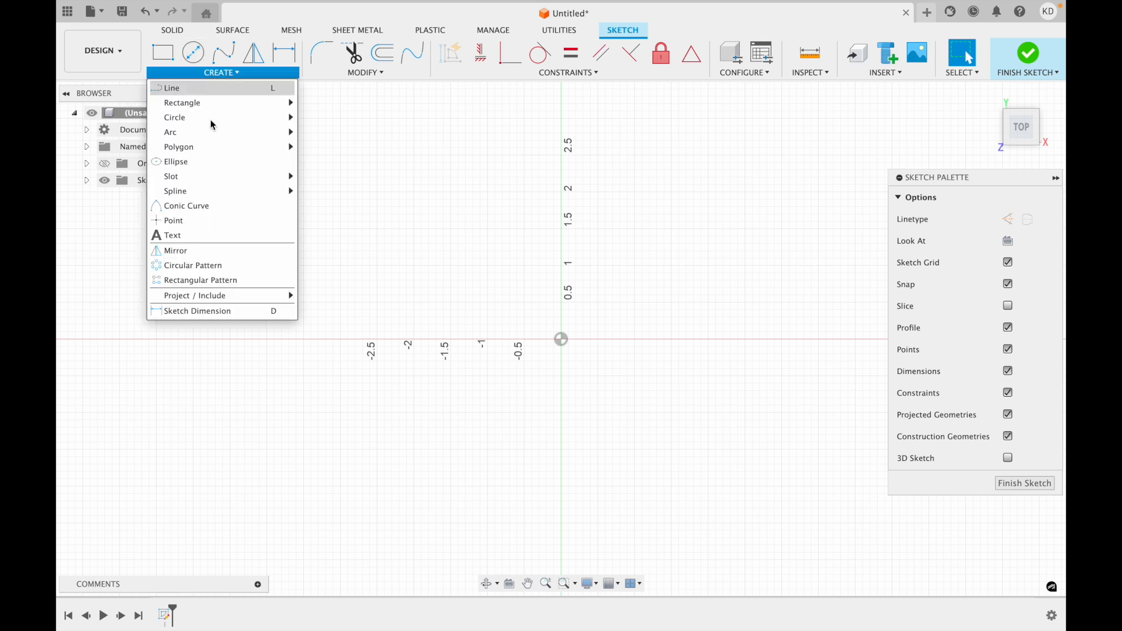
click(199, 160)
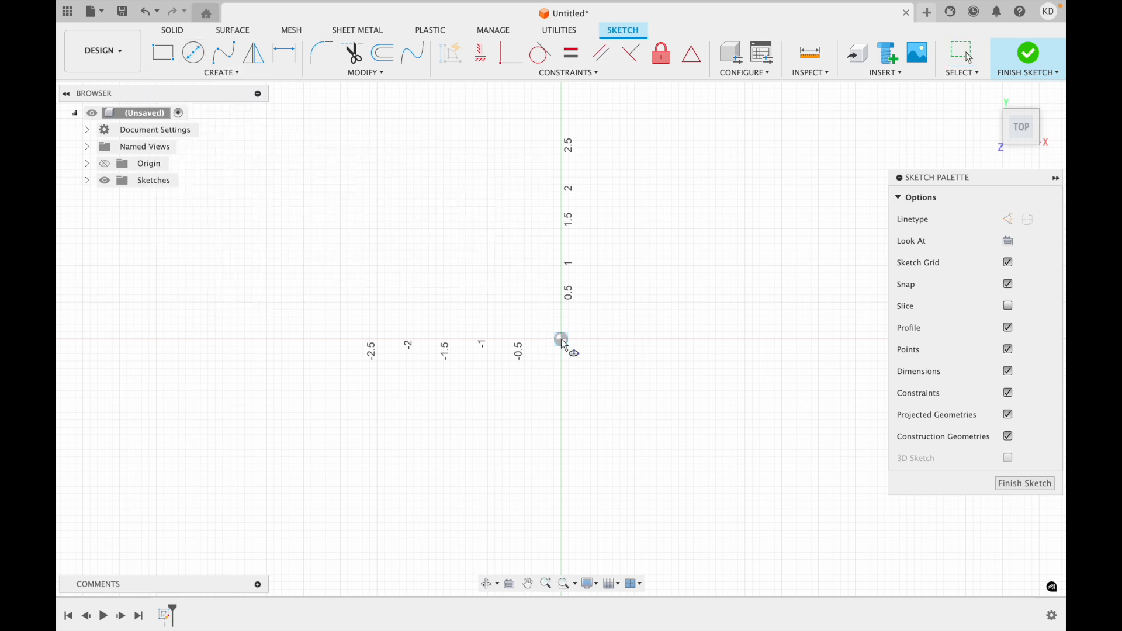
click(562, 339)
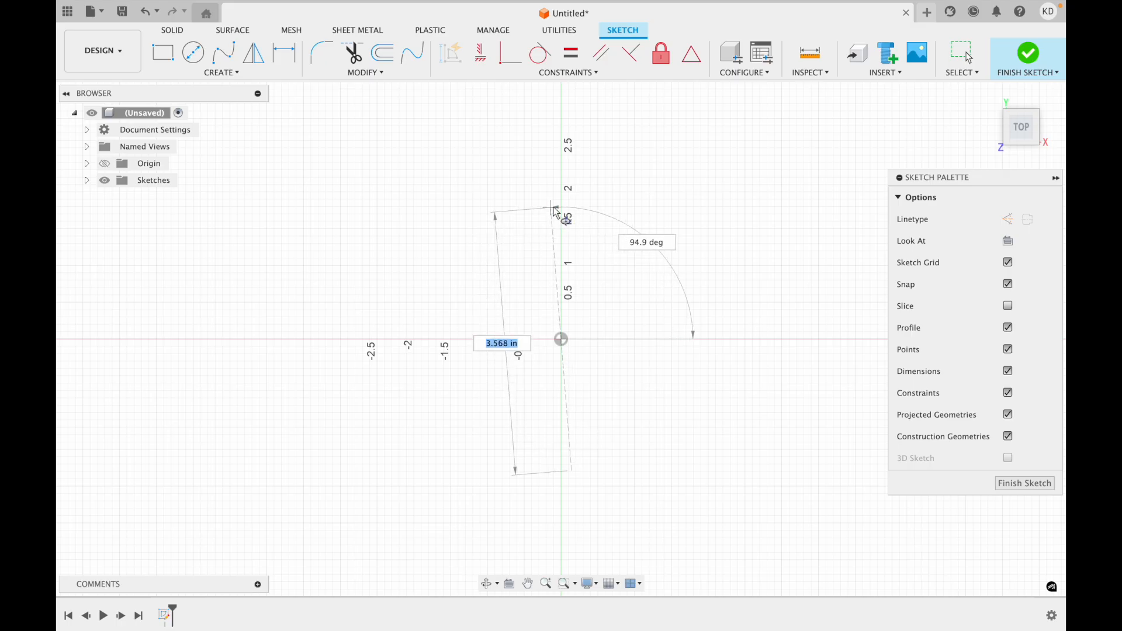
text(3)
key(Tab)
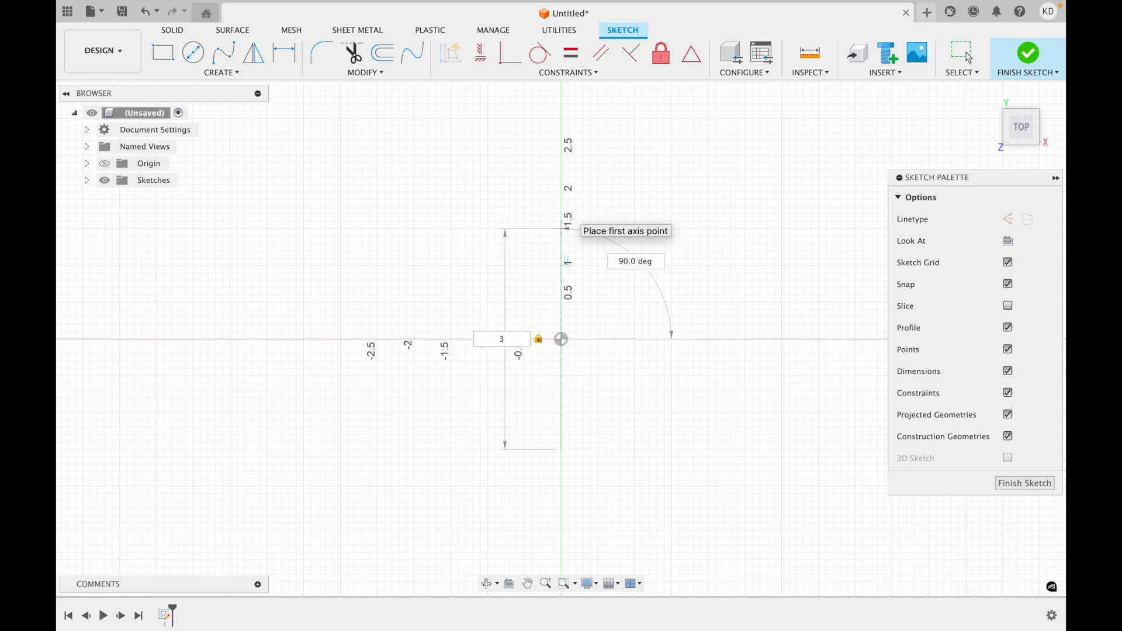
click(562, 230)
key(Escape)
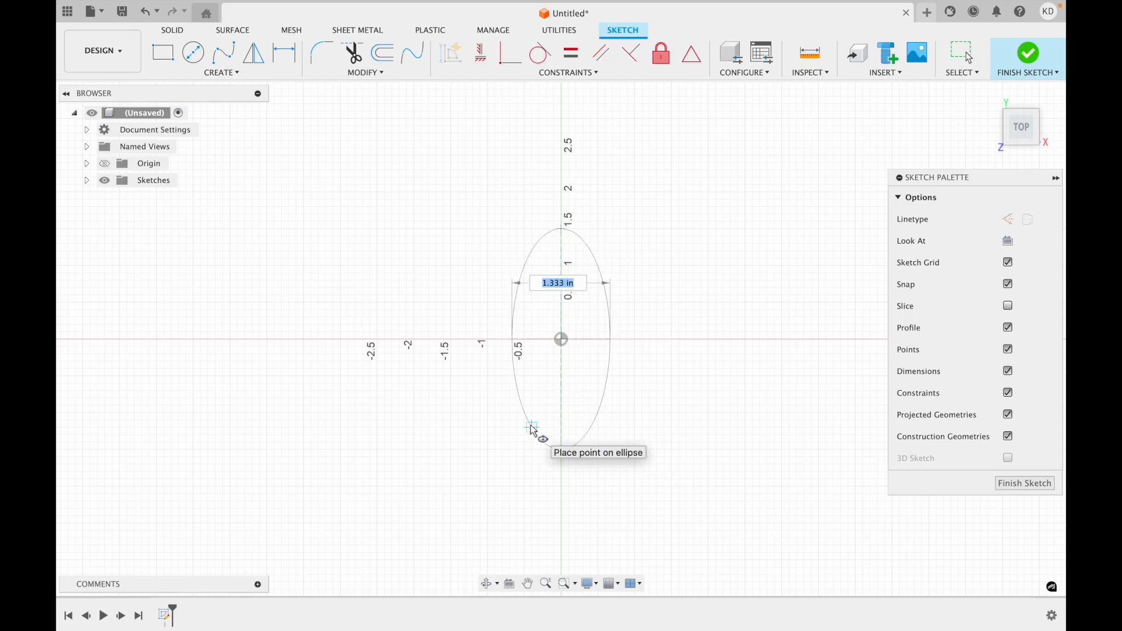
text(2.5)
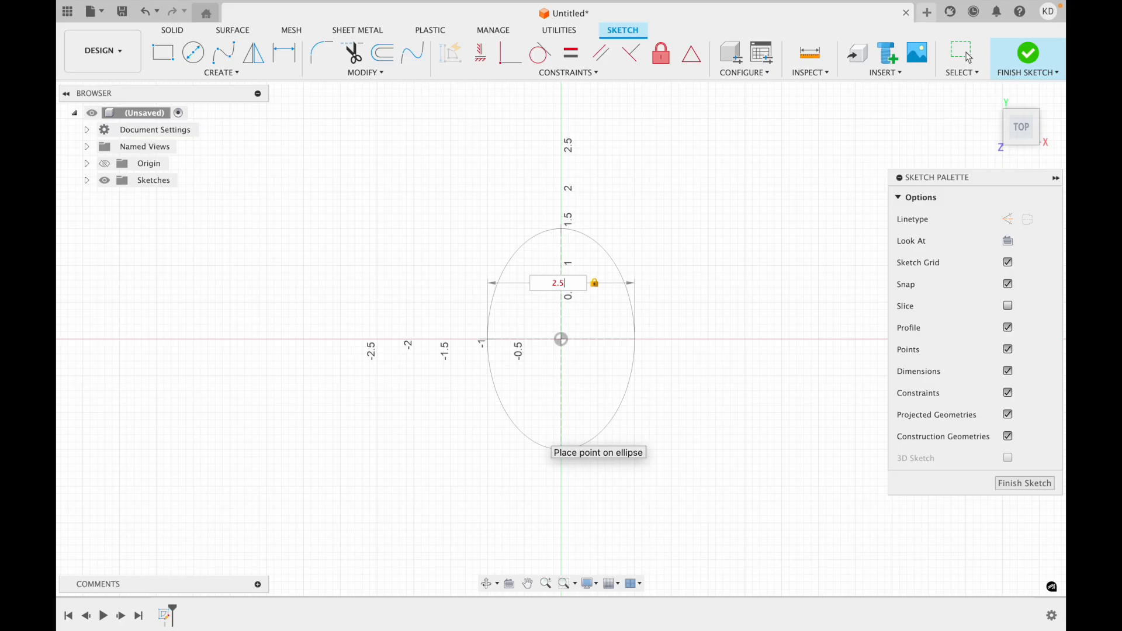
key(BackSpace)
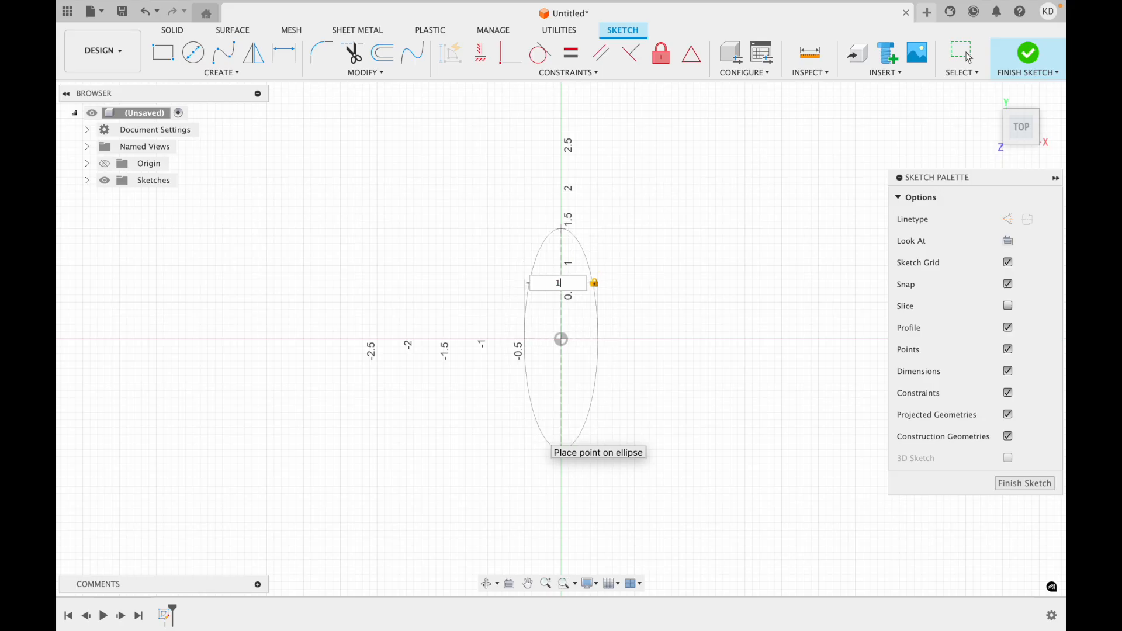
key(Return)
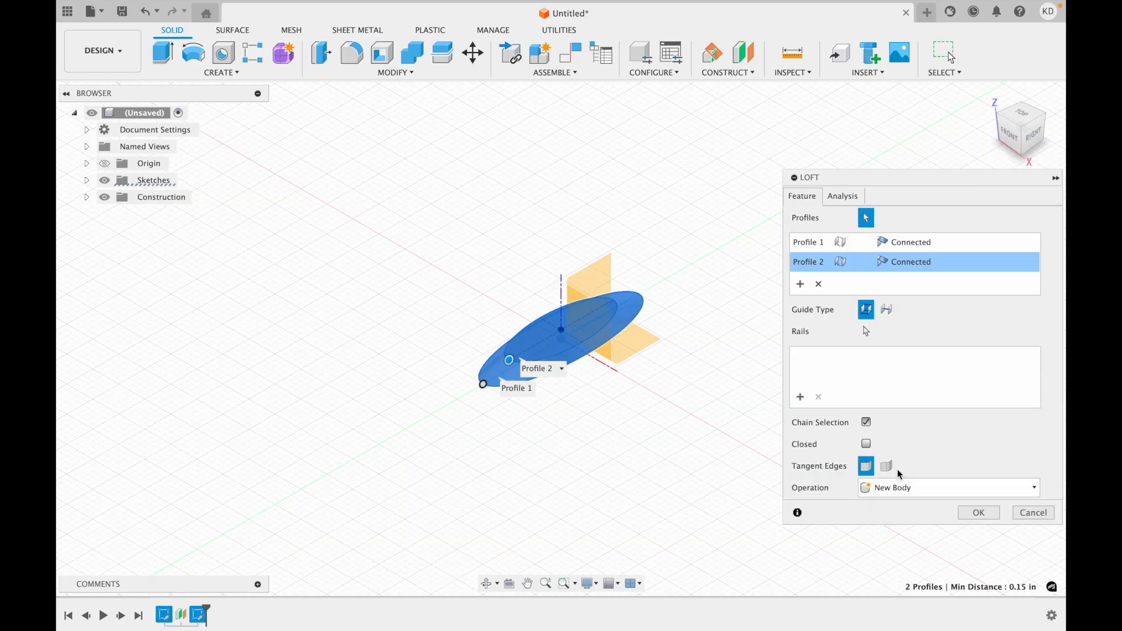
Loft the two ellipse profiles into a new body
click(888, 466)
click(866, 467)
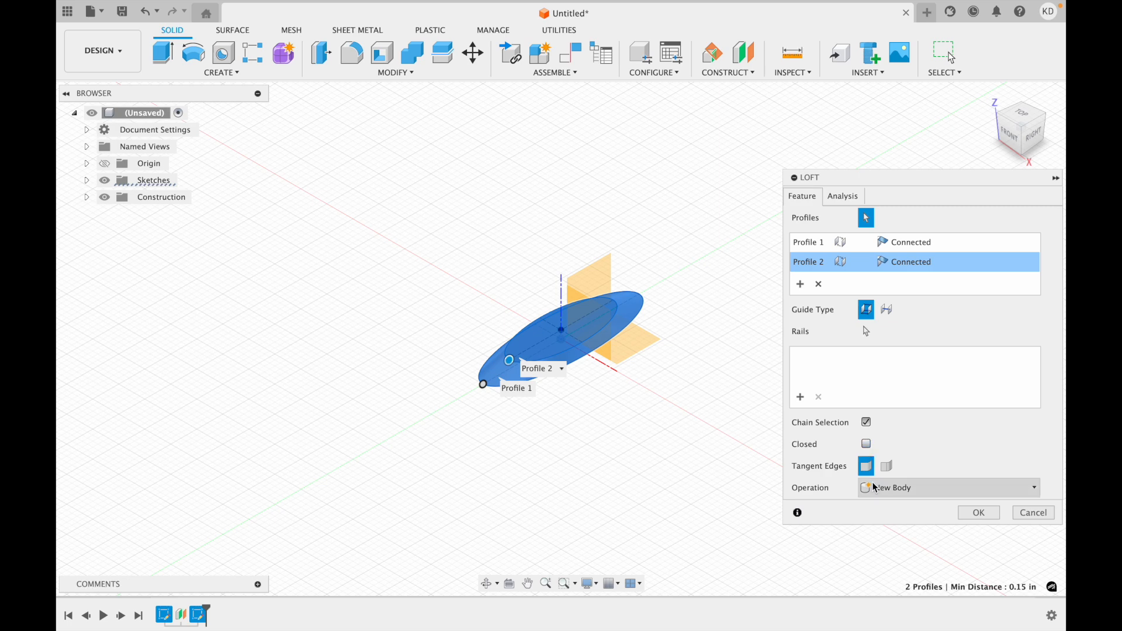
click(972, 514)
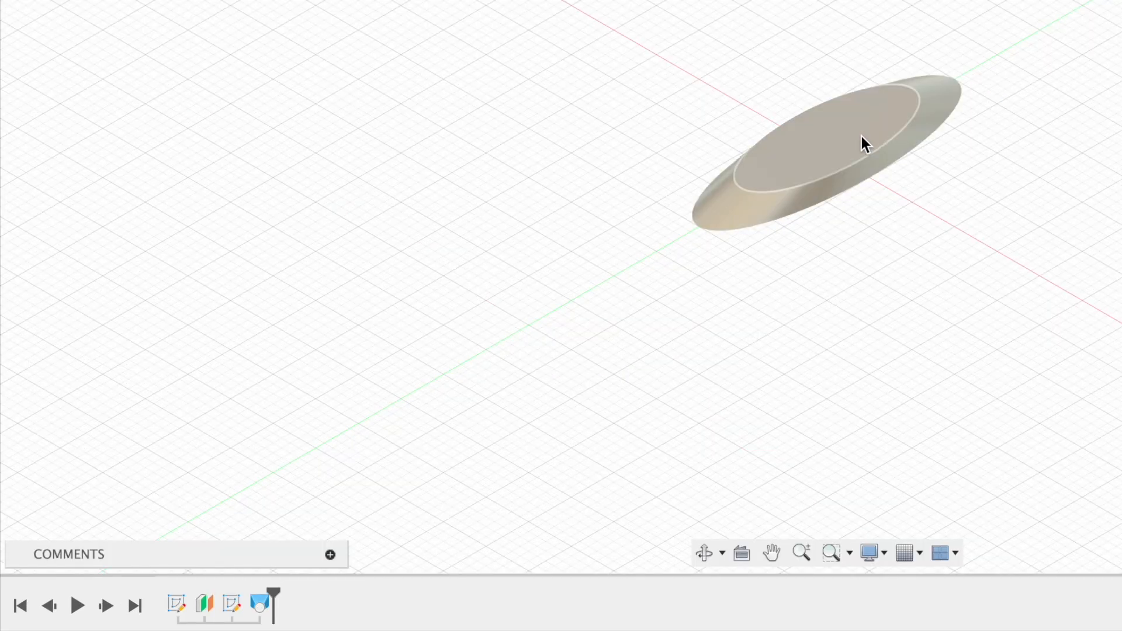
Edit the upper ellipse's sketch with the base ellipse shown, and stretch its long axis until its ends nearly reach the base outline
click(844, 149)
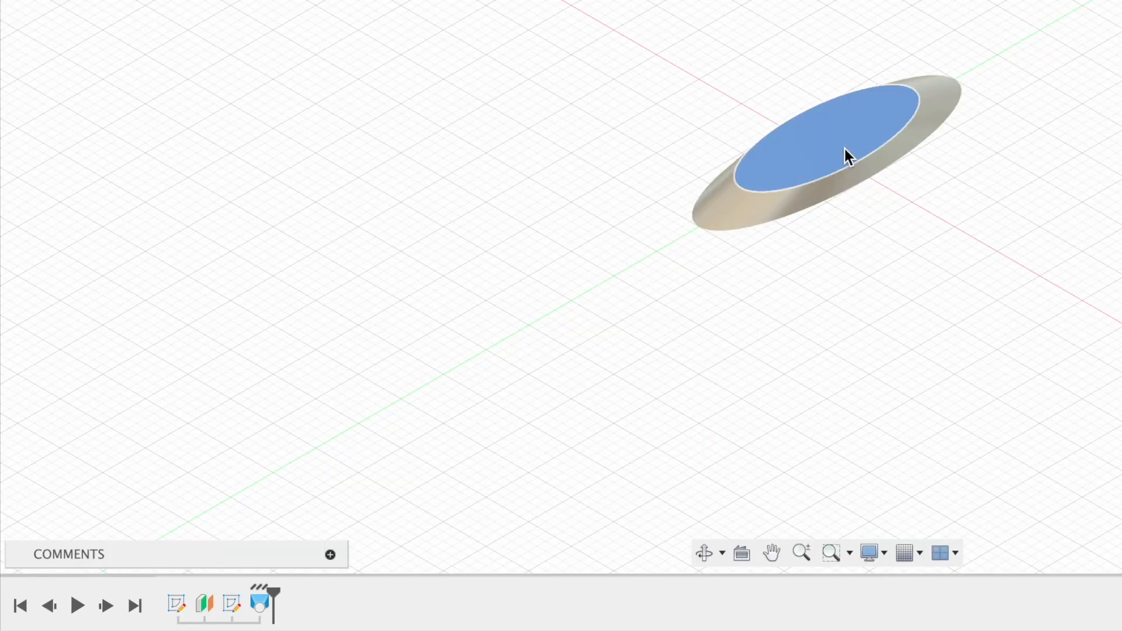
double_click(227, 608)
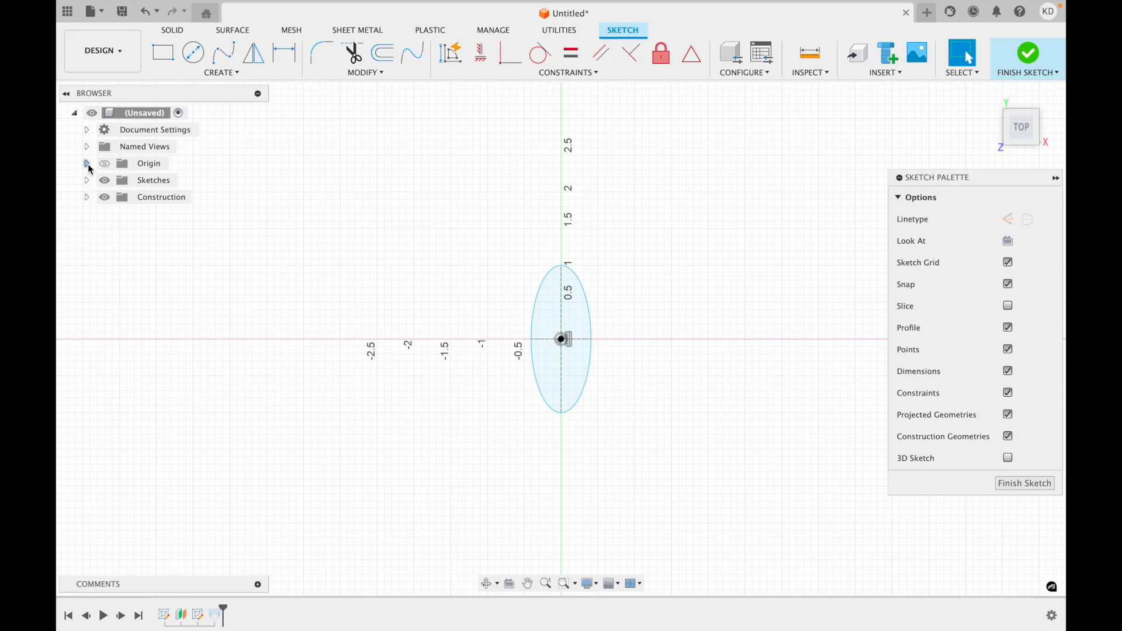
click(87, 163)
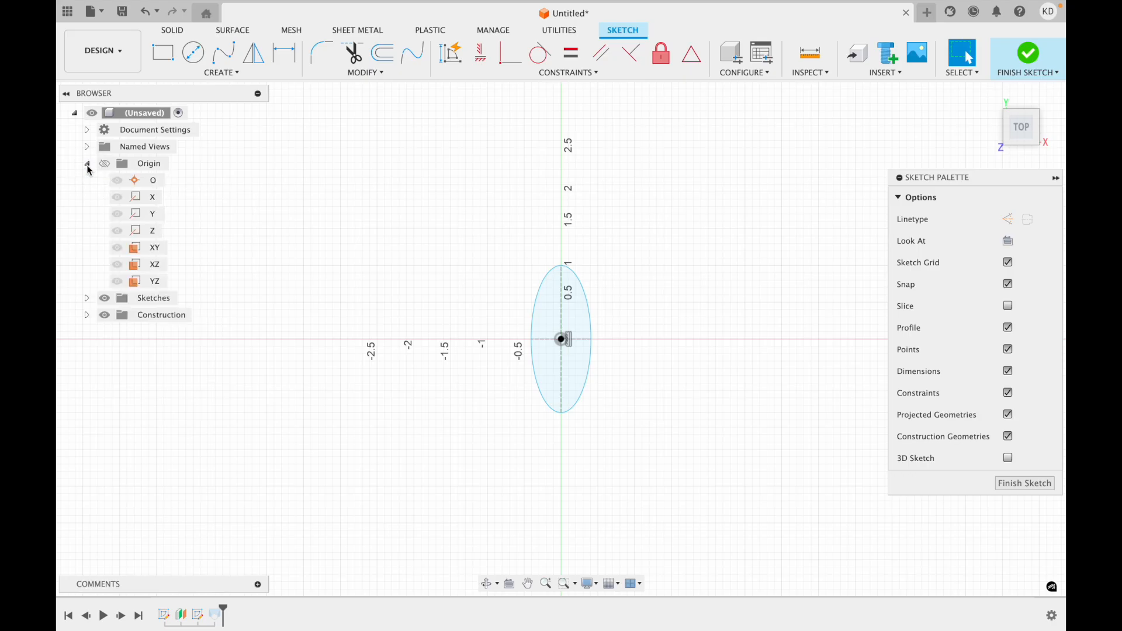
click(86, 163)
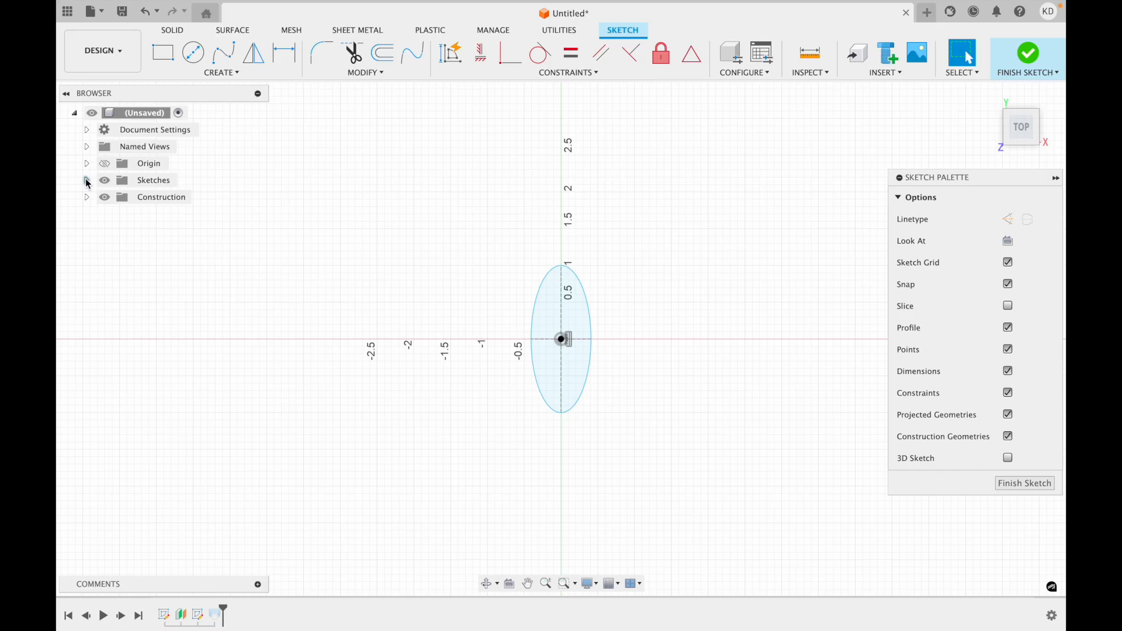
click(86, 181)
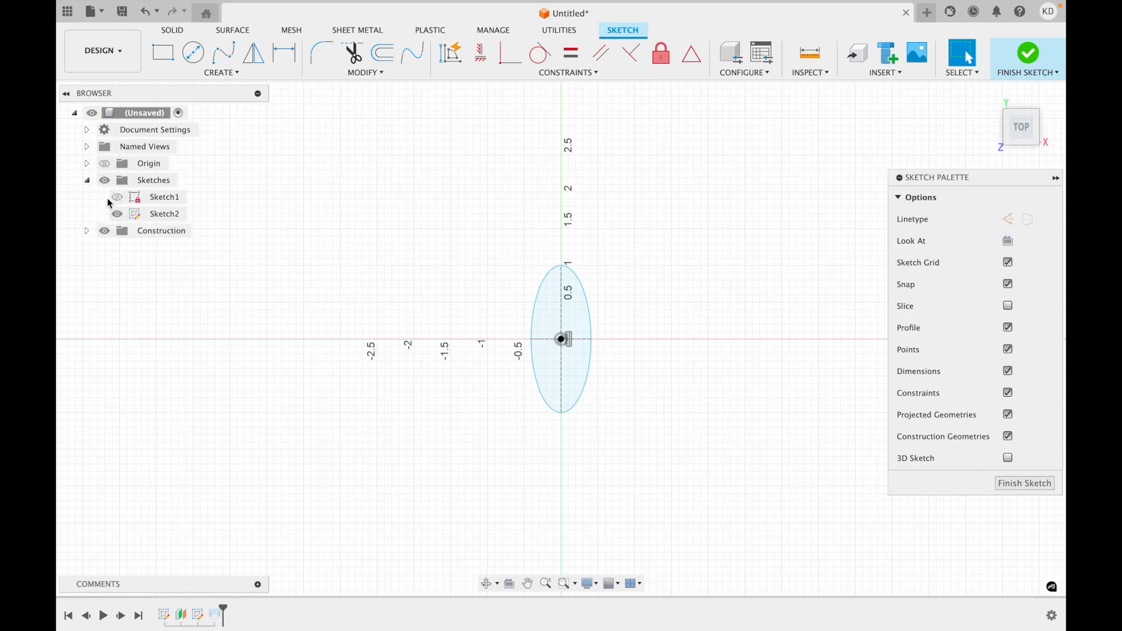
click(117, 198)
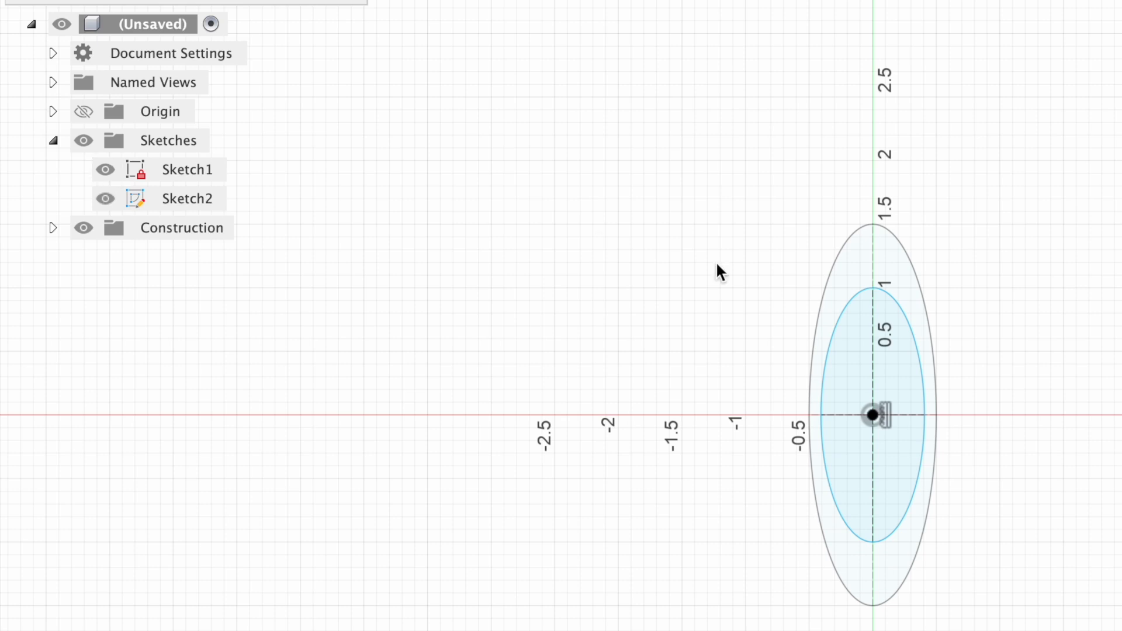
drag(874, 289, 878, 261)
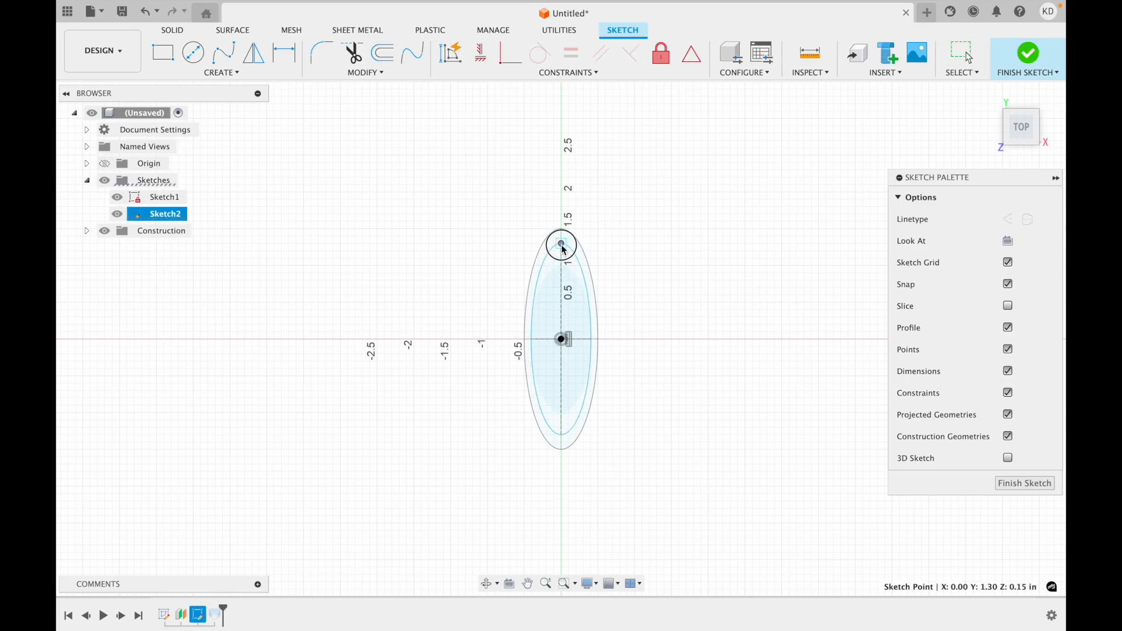
drag(561, 429, 562, 444)
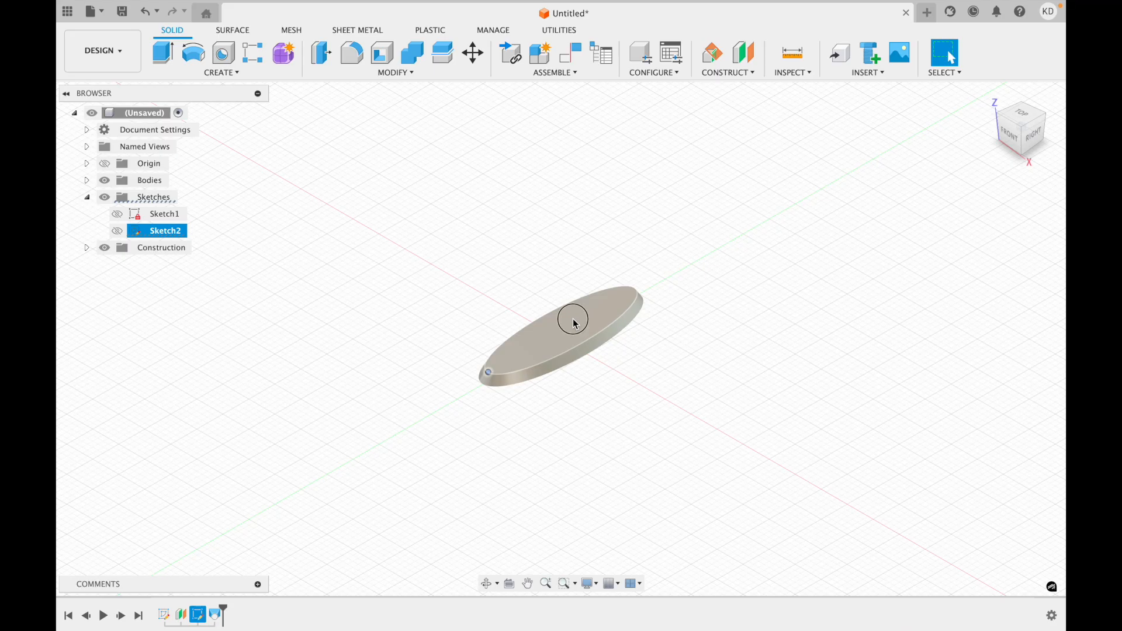
Sketch a small circle on the lofted body's upper face, on the long axis between the centre and one end, and finish the sketch
click(573, 321)
right_click(569, 322)
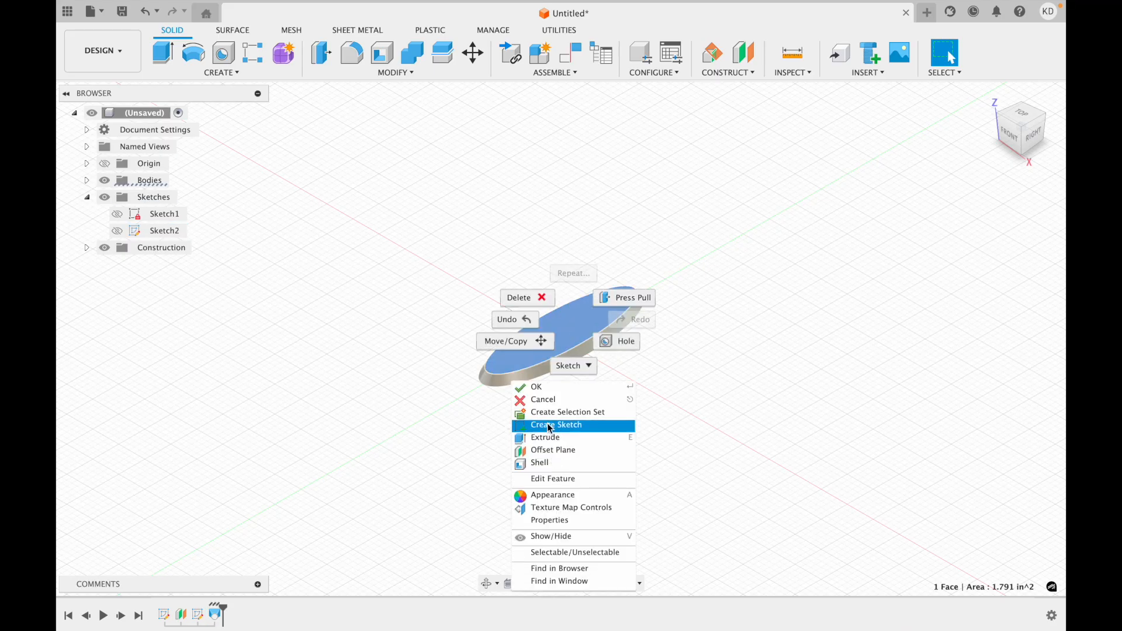
click(550, 425)
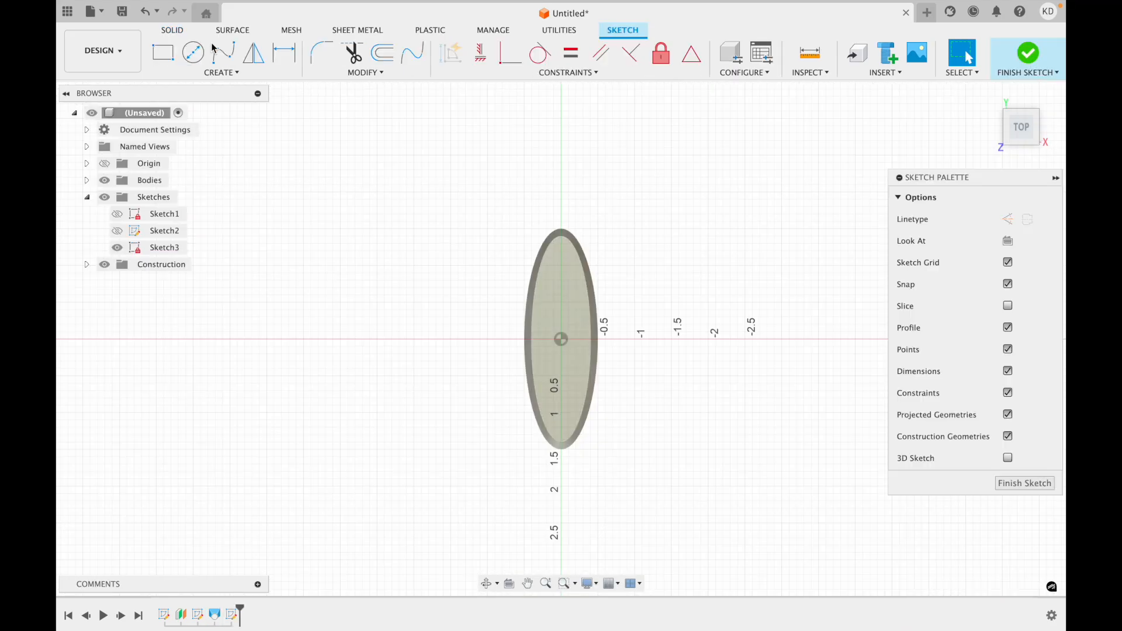
click(194, 52)
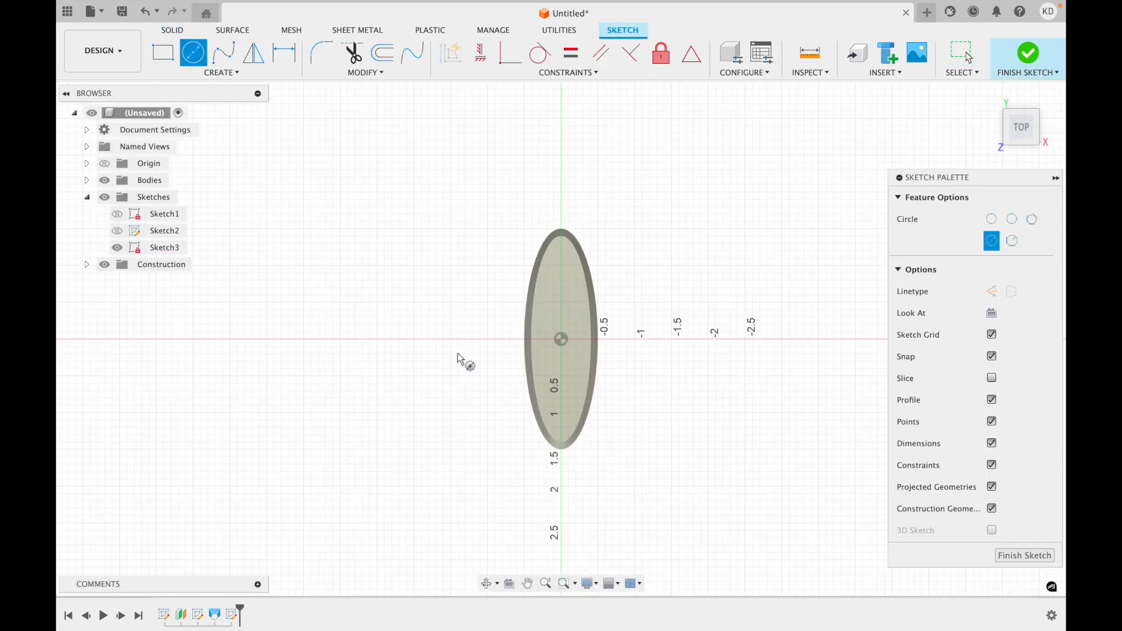
click(576, 388)
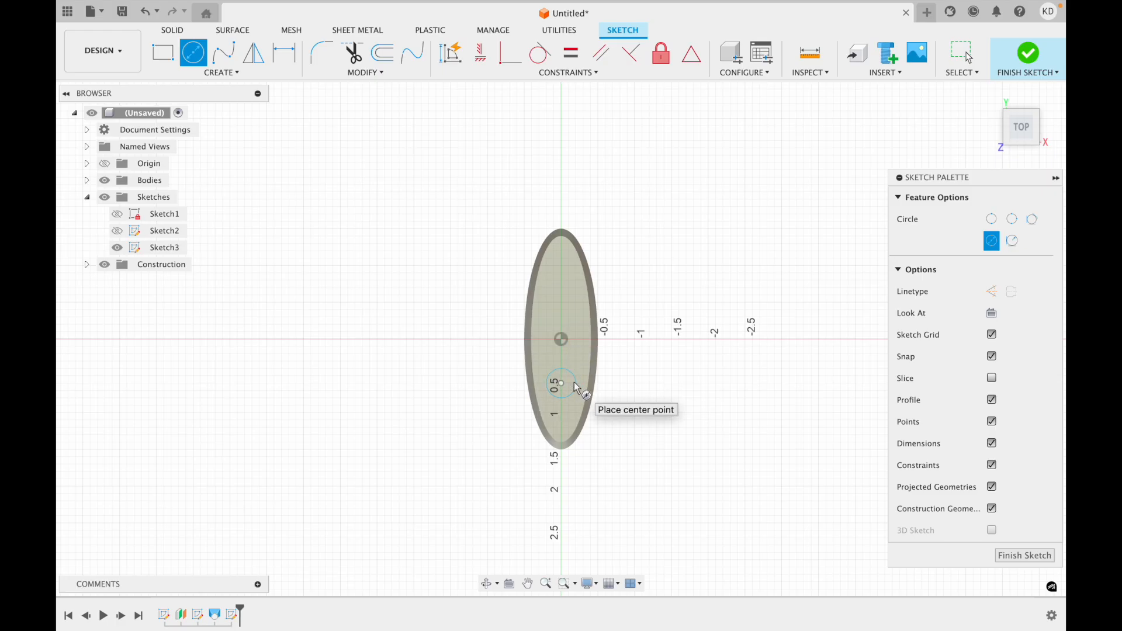
key(Escape)
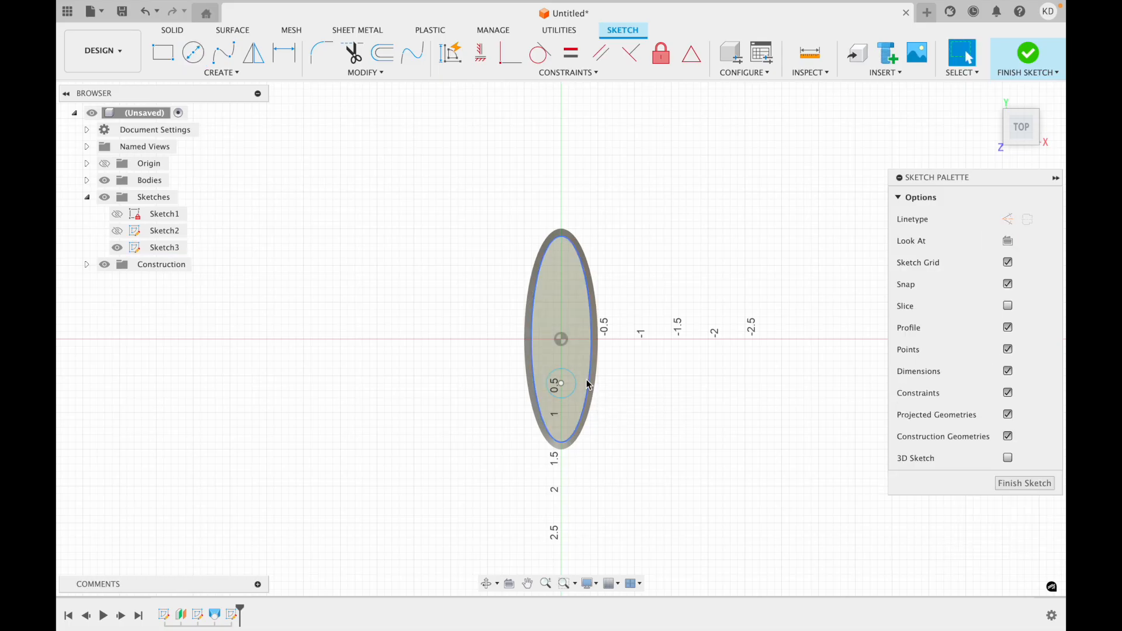
click(1035, 62)
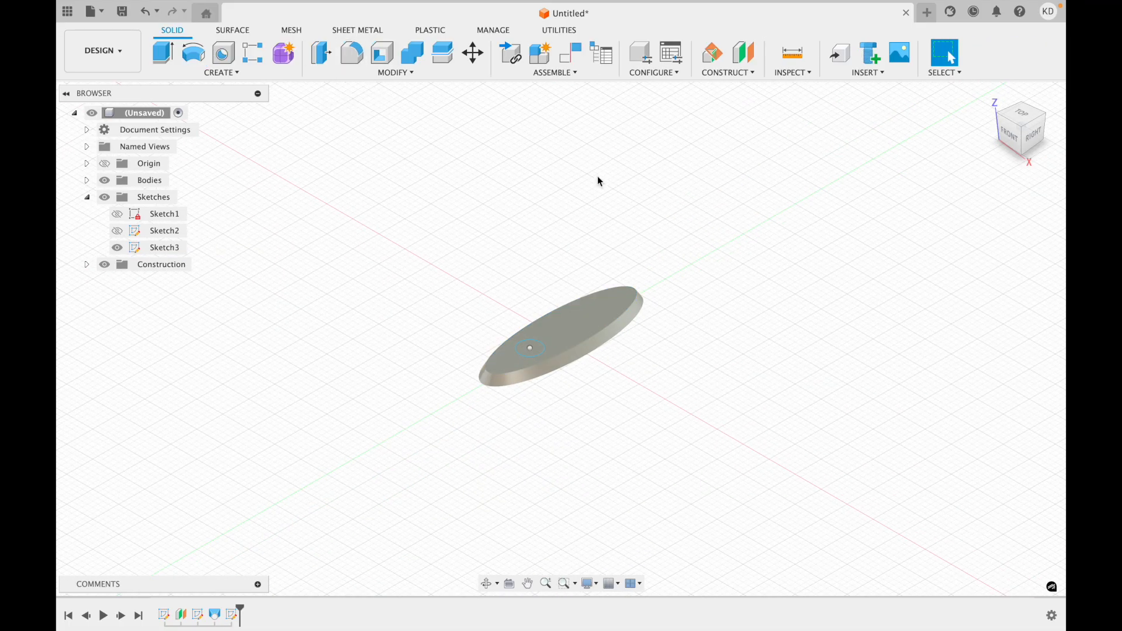
Sketch a centre point arc on the vertical YZ plane, rising from the small circle above the upper face, and finish the sketch
click(222, 73)
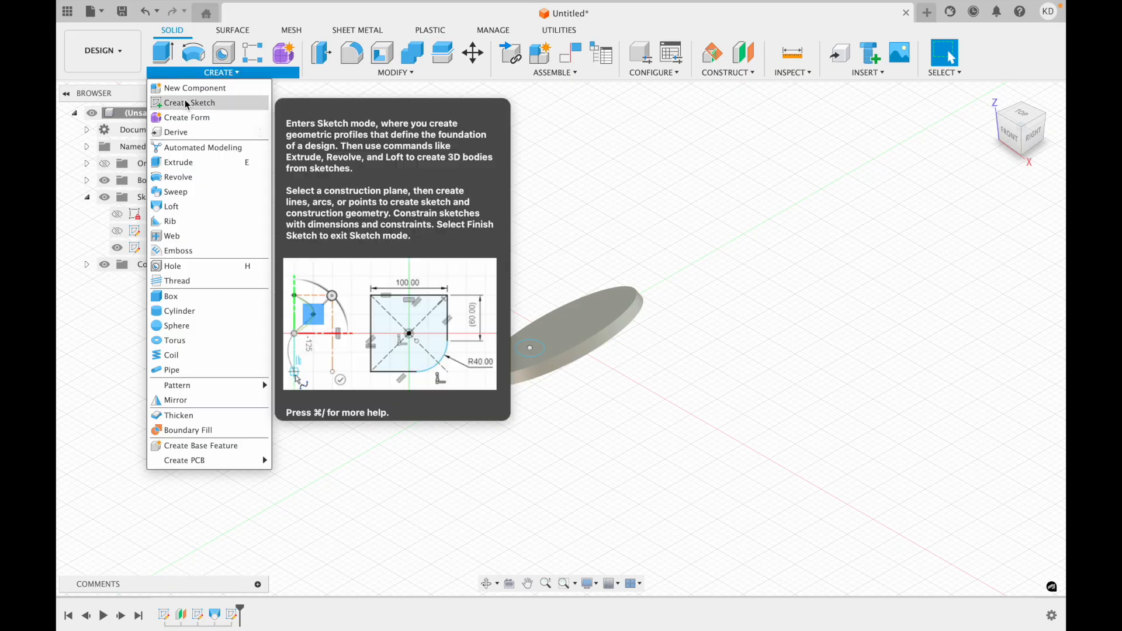
click(190, 102)
click(583, 290)
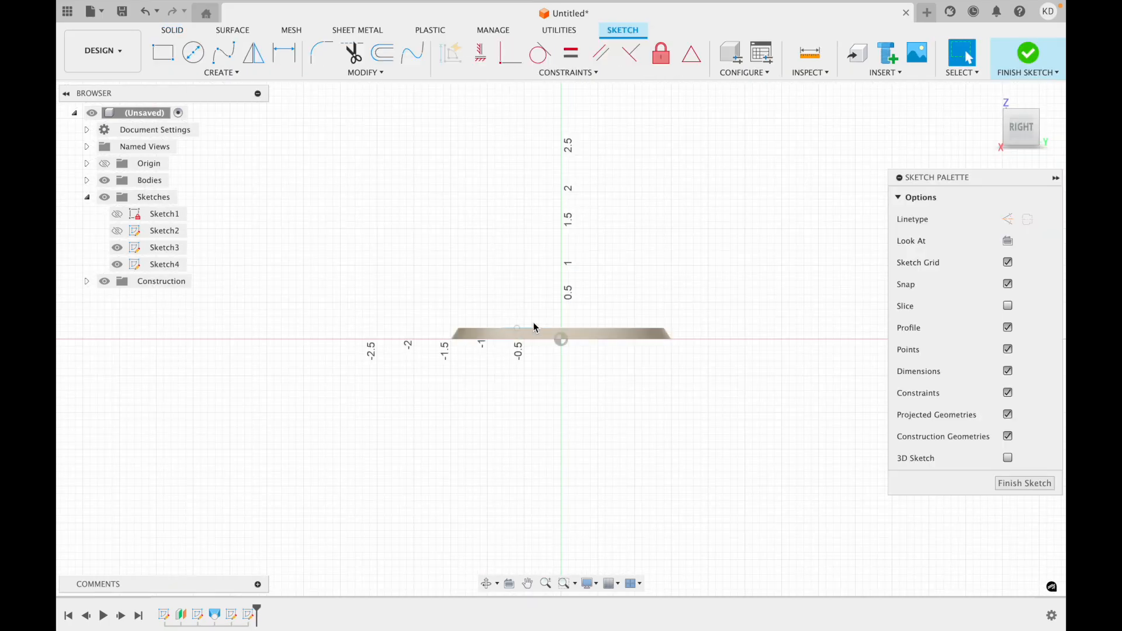
click(223, 73)
mouse_move(275, 128)
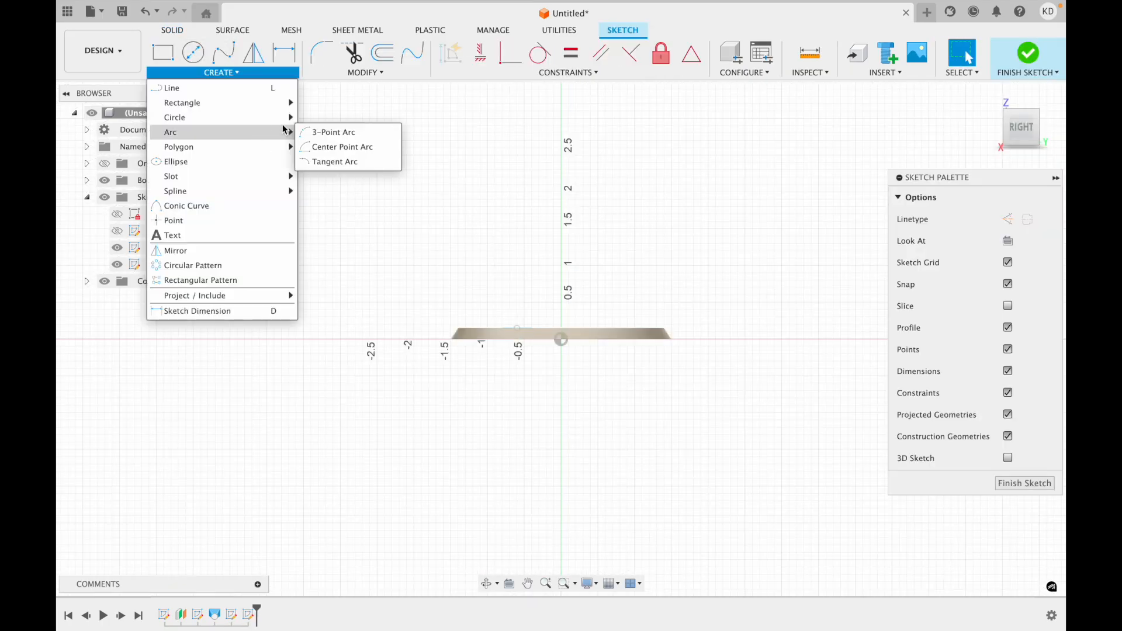
click(339, 145)
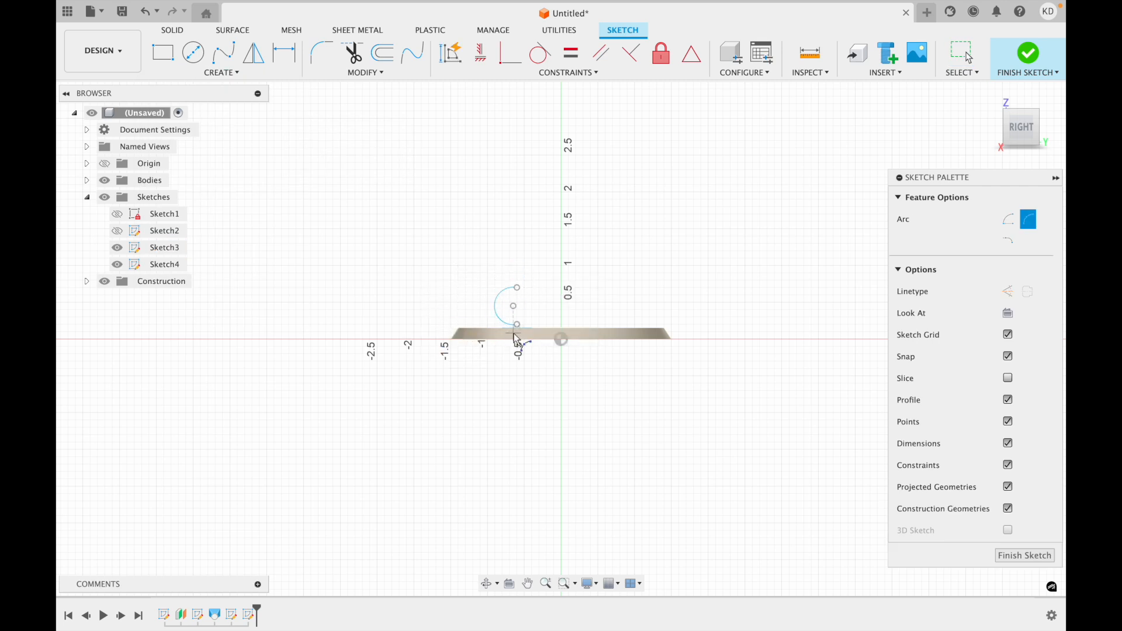
key(Escape)
click(1025, 63)
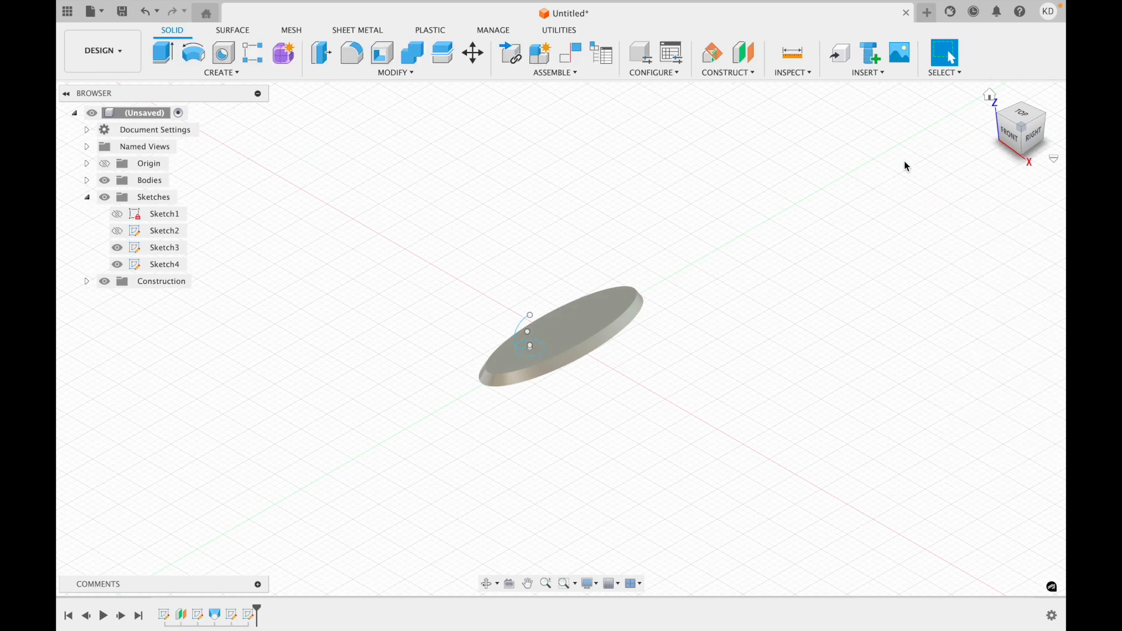
Try to sweep the small circle along the arc as a new body, with the second distance at 0.371 and perpendicular orientation
click(222, 73)
click(197, 197)
click(505, 355)
click(470, 357)
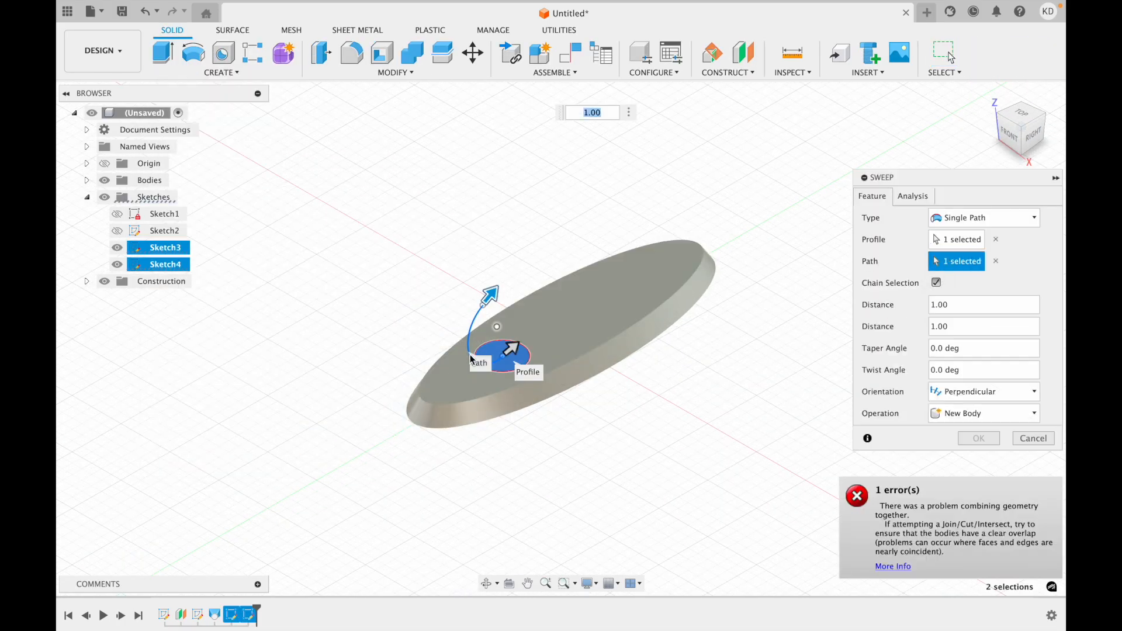
drag(512, 349, 486, 360)
click(970, 411)
click(983, 391)
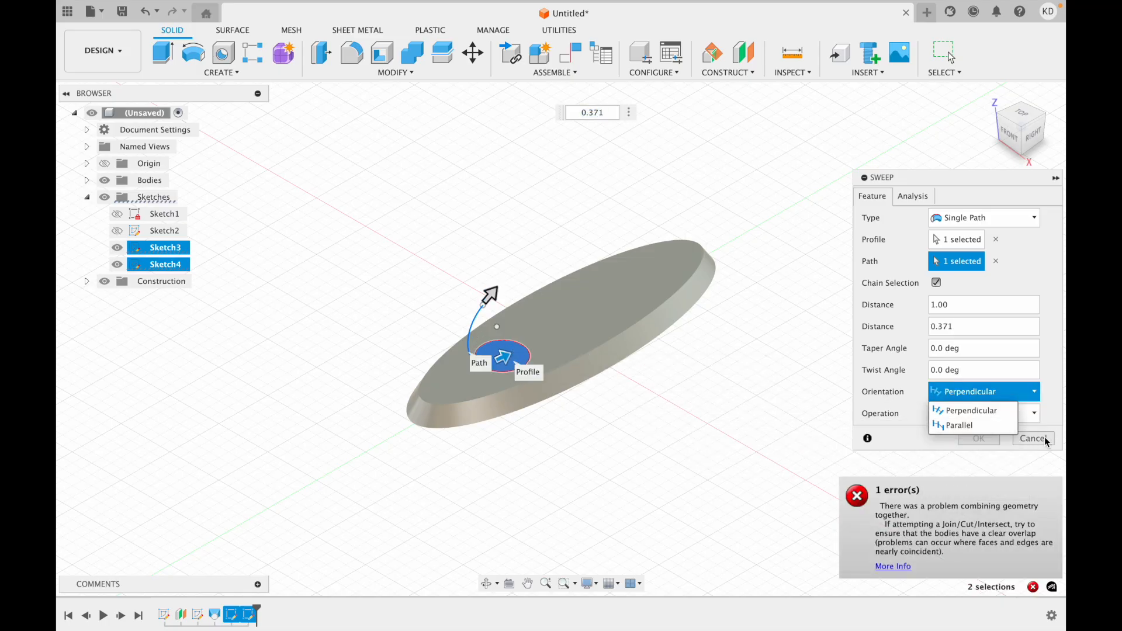
key(Escape)
key(Escape)
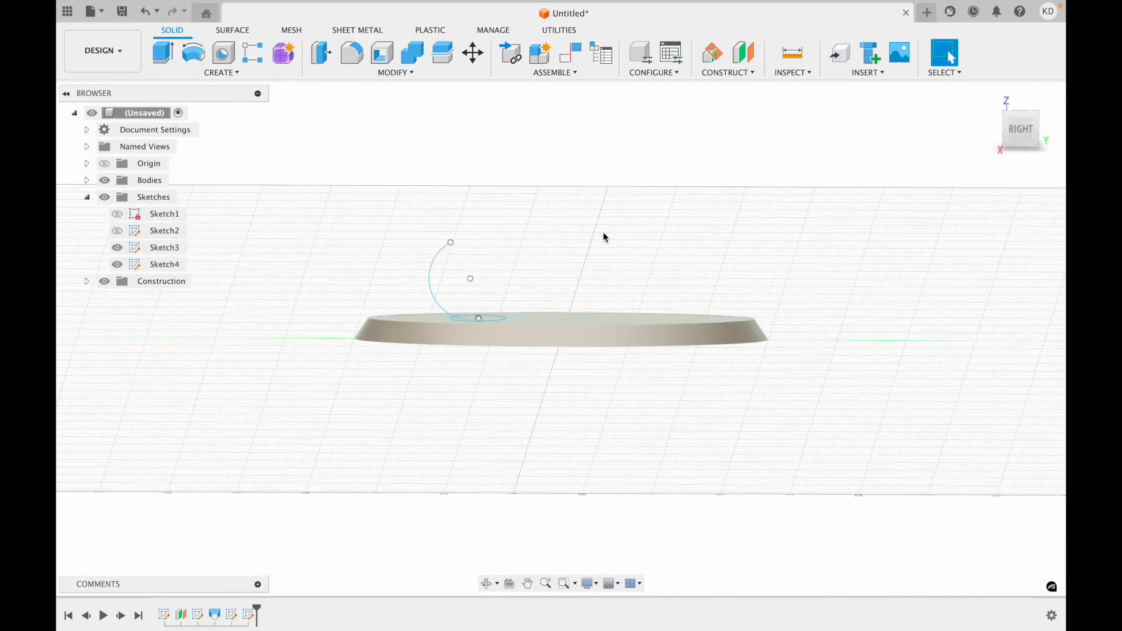
Sweep the small circle on the lofted body's upper face along the vertical arc
click(470, 278)
click(222, 72)
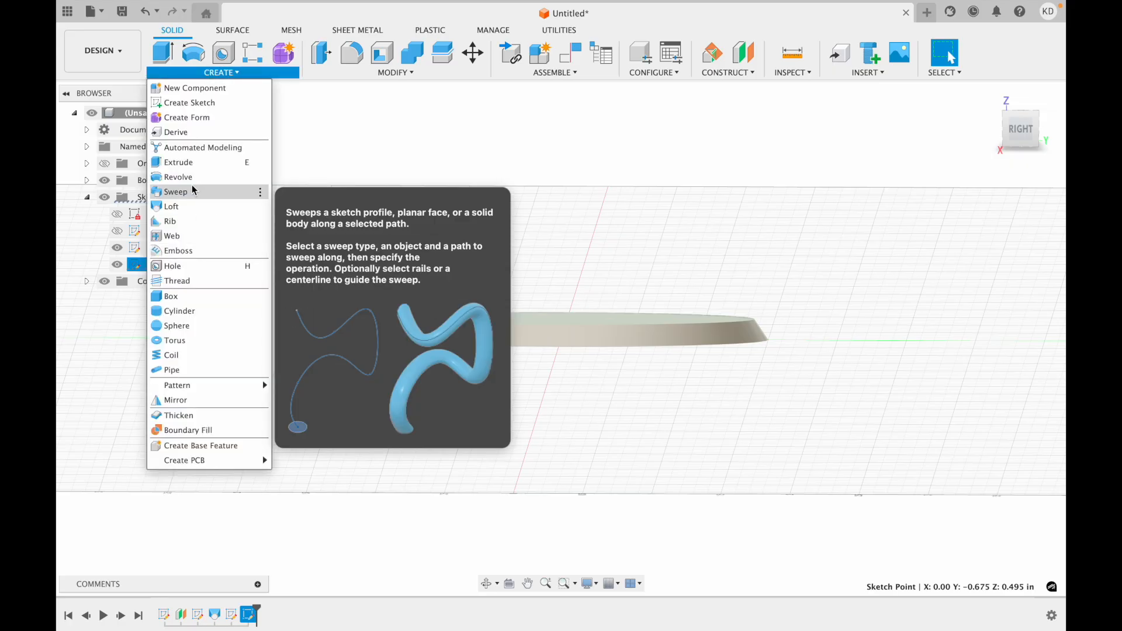
click(494, 311)
click(438, 290)
click(450, 317)
click(221, 73)
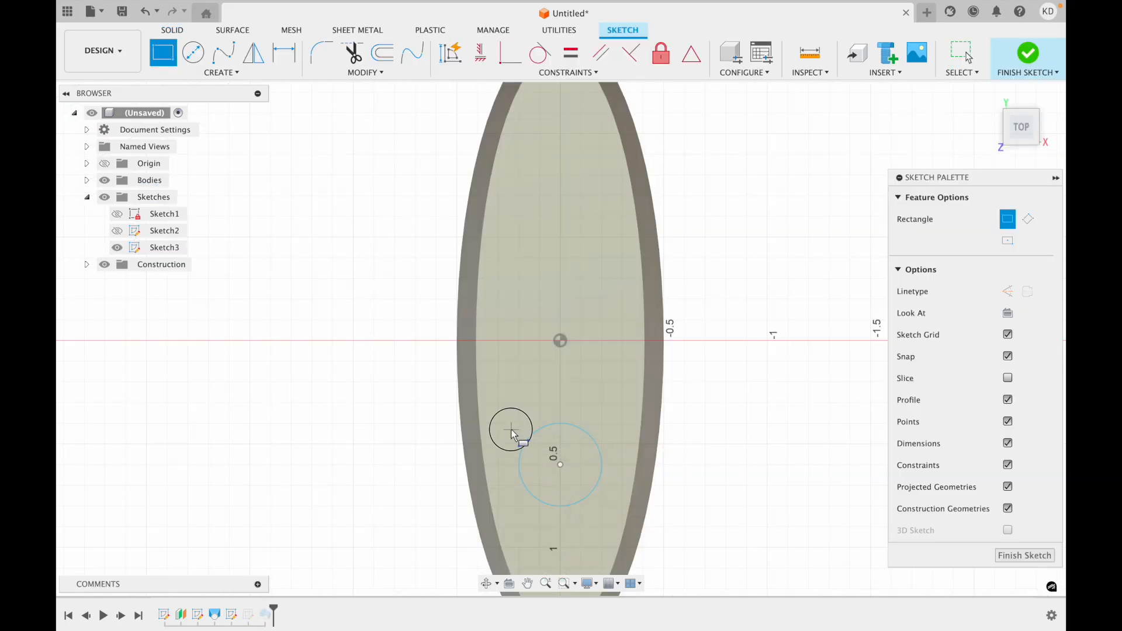
click(511, 429)
click(611, 499)
key(Escape)
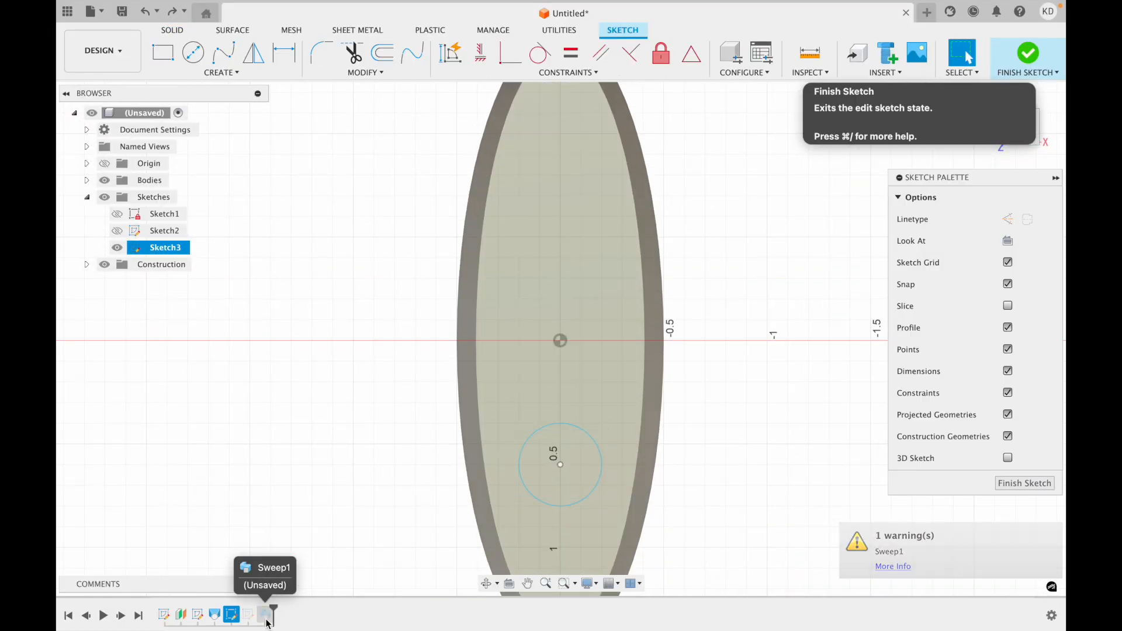
click(556, 460)
right_click(576, 444)
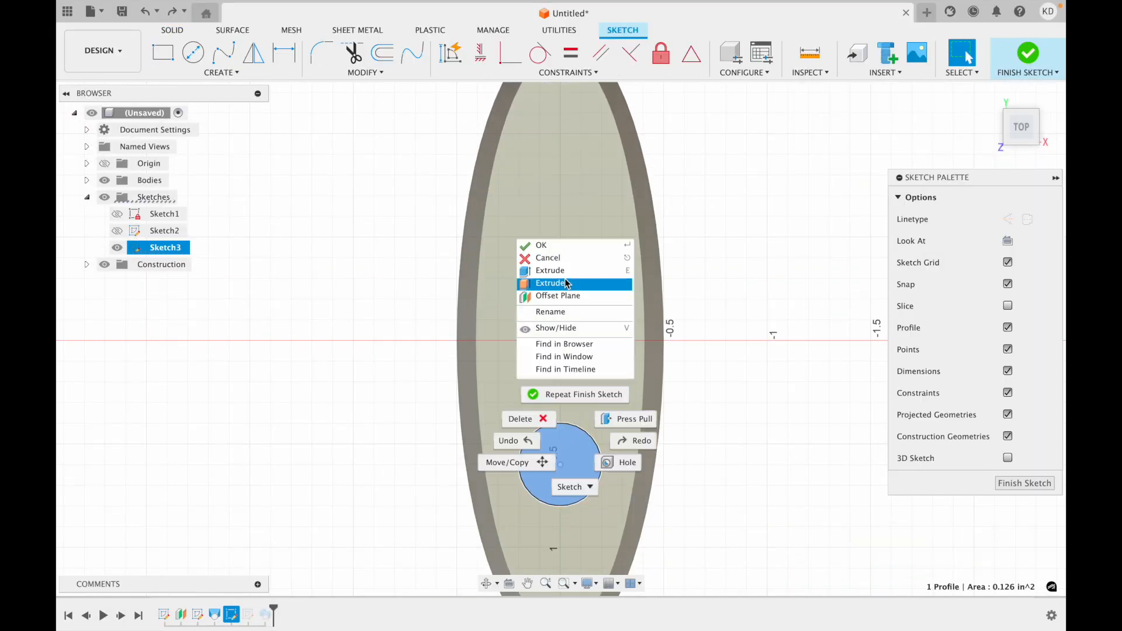
click(479, 464)
key(Escape)
Shrink the small circle on the lofted body's upper face to about 0.138 in diameter and finish the sketch
drag(589, 436, 579, 446)
click(1027, 63)
right_click(453, 427)
click(453, 532)
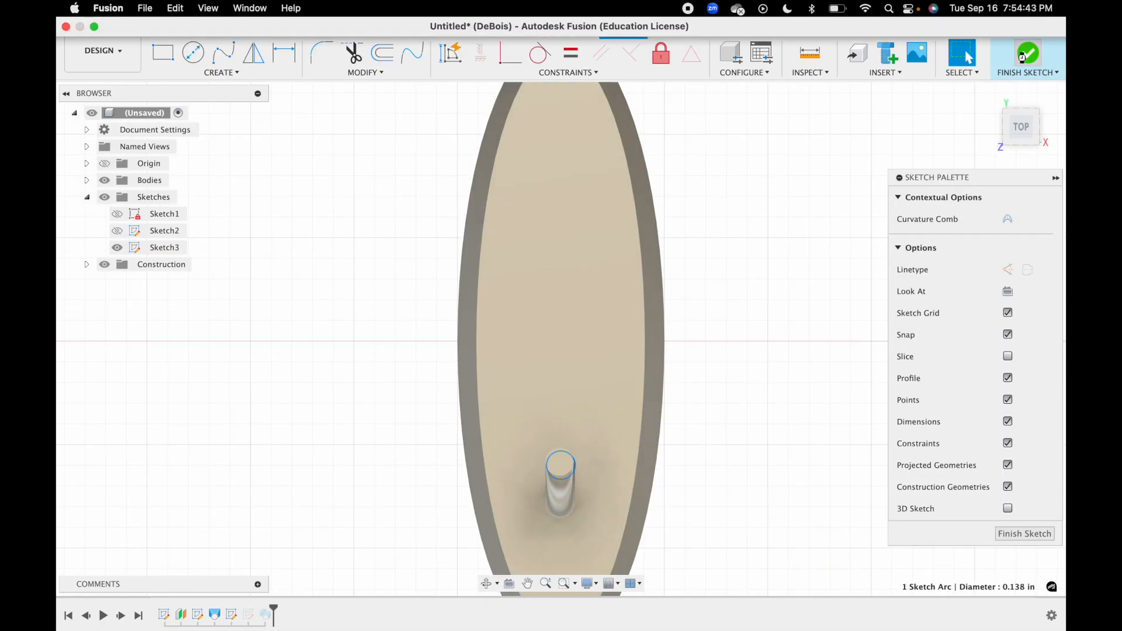
click(1028, 56)
Edit the arc's sketch and shift the arc's upper endpoint slightly down and toward the body's centre
mouse_move(1044, 114)
mouse_down()
mouse_move(814, 121)
mouse_move(956, 84)
mouse_move(935, 100)
mouse_up()
double_click(248, 615)
drag(397, 270, 410, 281)
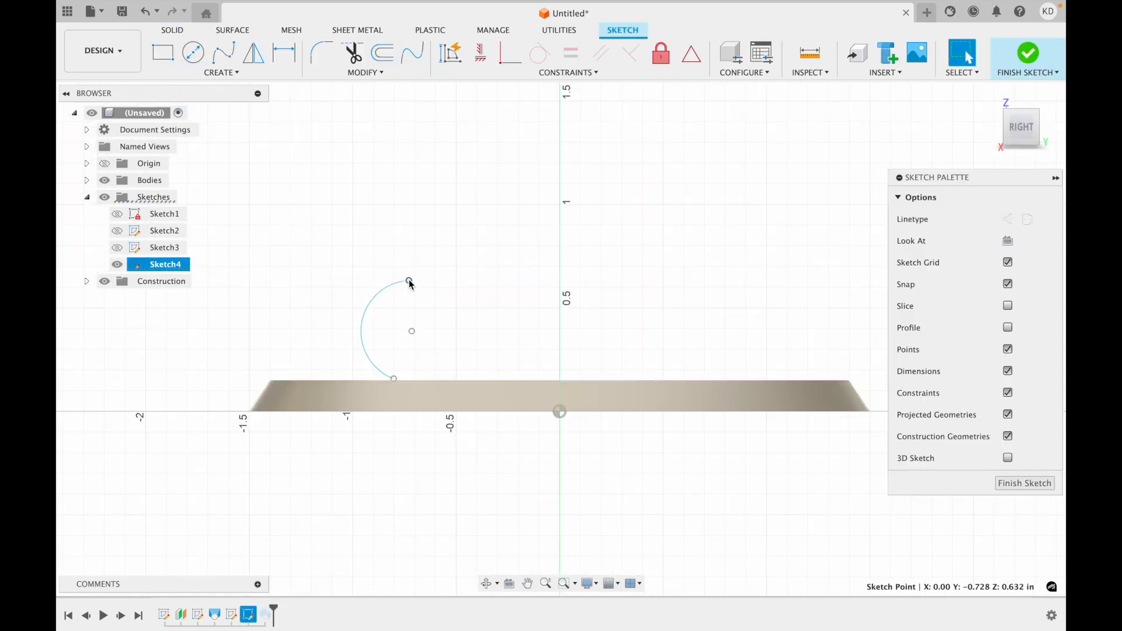
Draw a short horizontal line from the arc's upper endpoint toward the body's centre and finish the sketch
click(217, 73)
click(175, 82)
click(409, 280)
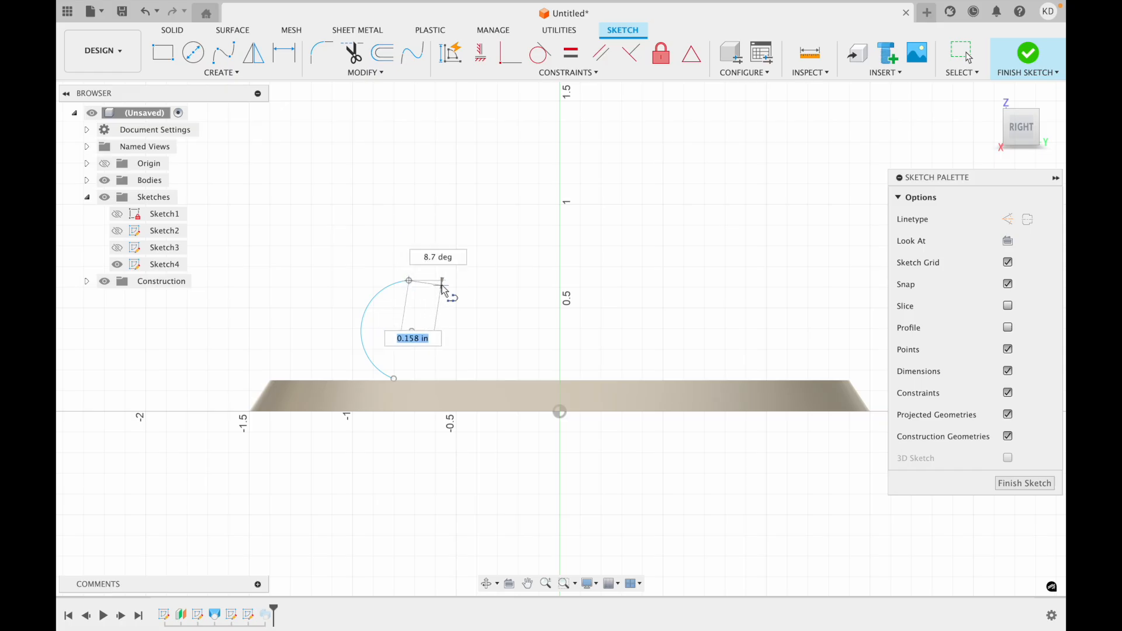
click(445, 281)
click(1024, 55)
Show the model from the top and start saving the untitled design
click(1020, 120)
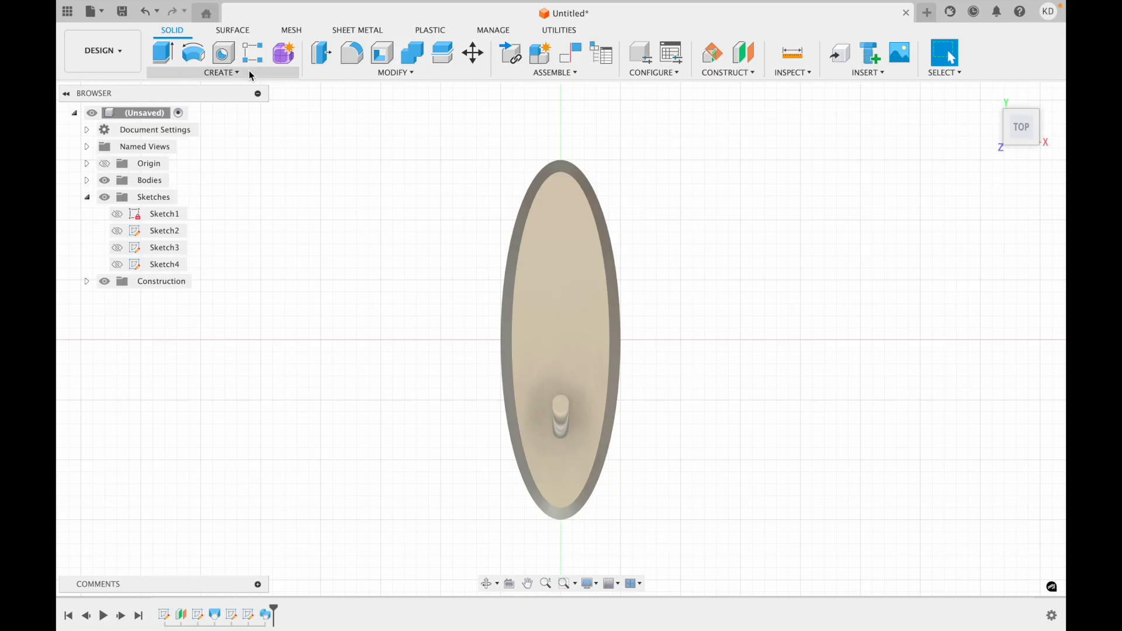
click(122, 13)
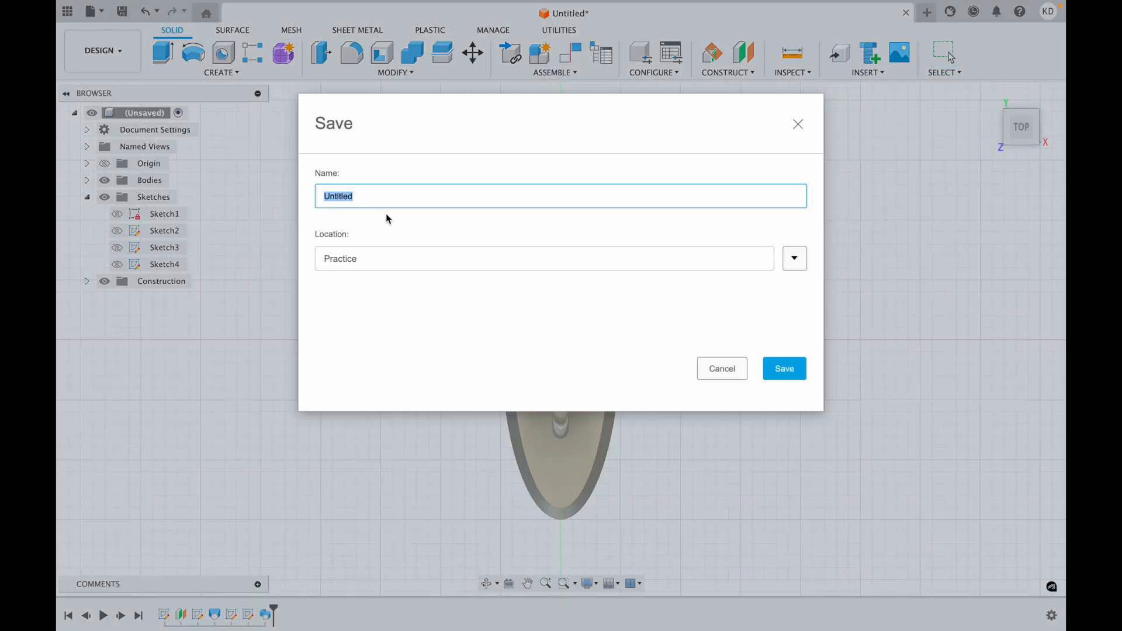